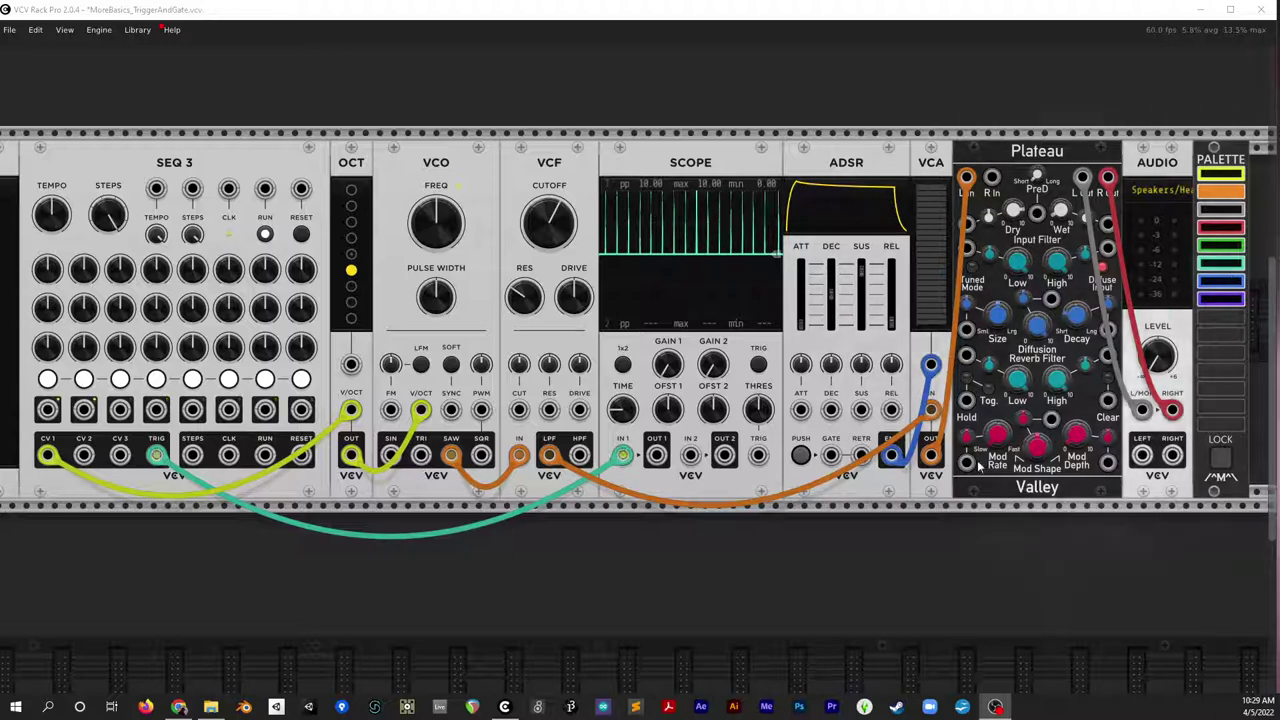
# Examine the Notes text and the patched module chain from SEQ 3 through the envelope and reverb to the audio output
pyautogui.moveTo(291, 557); pyautogui.dragTo(193, 578)
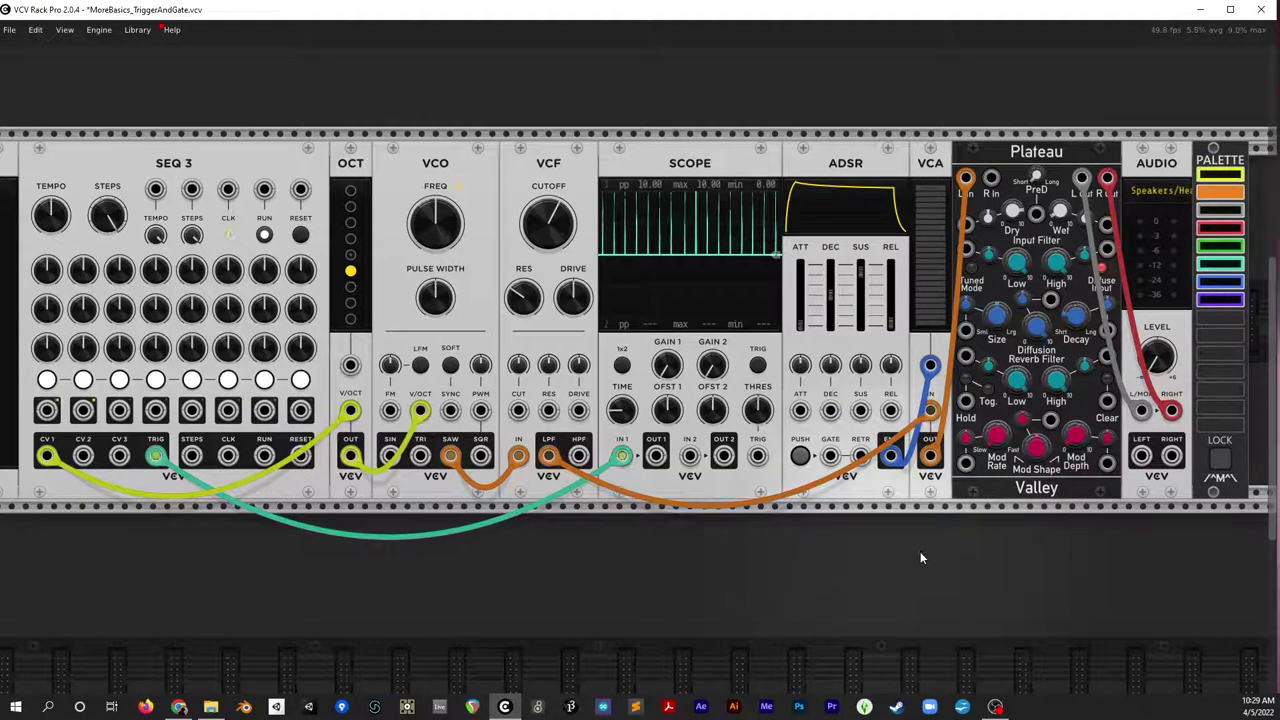
pyautogui.moveTo(552, 541); pyautogui.dragTo(850, 574)
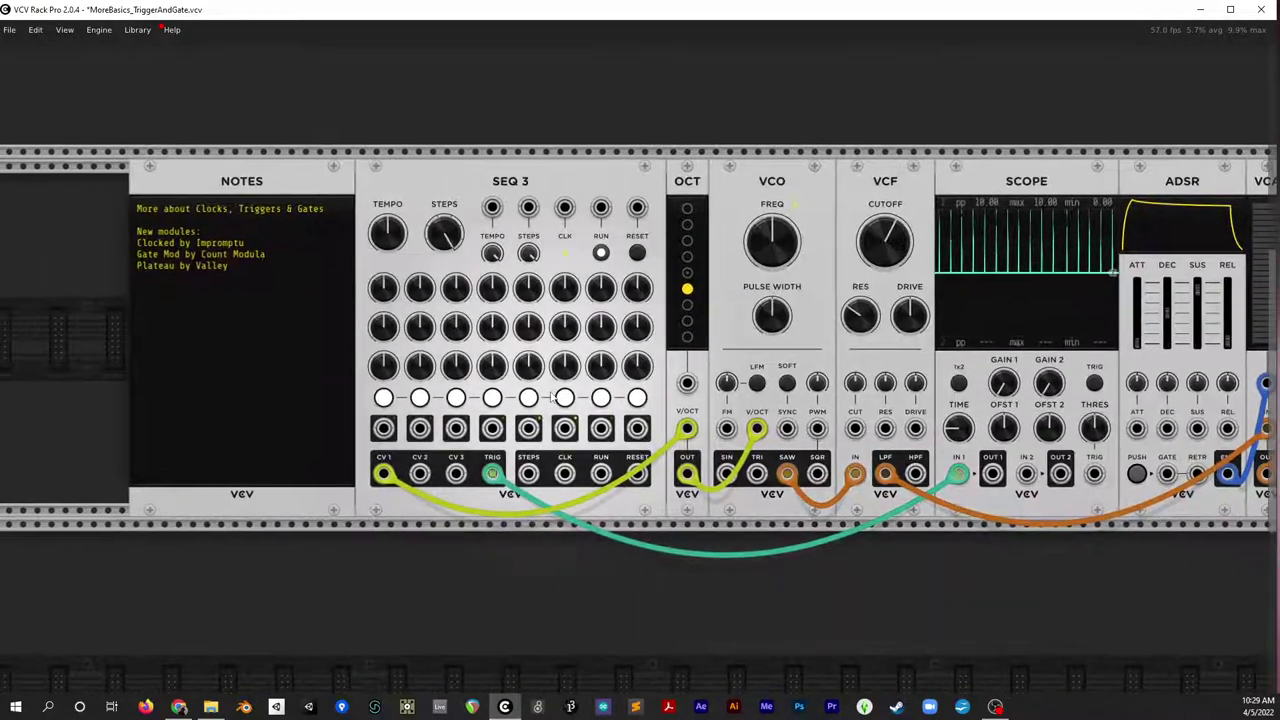
pyautogui.scroll(3, 286, 309)
pyautogui.moveTo(440, 292); pyautogui.dragTo(714, 325)
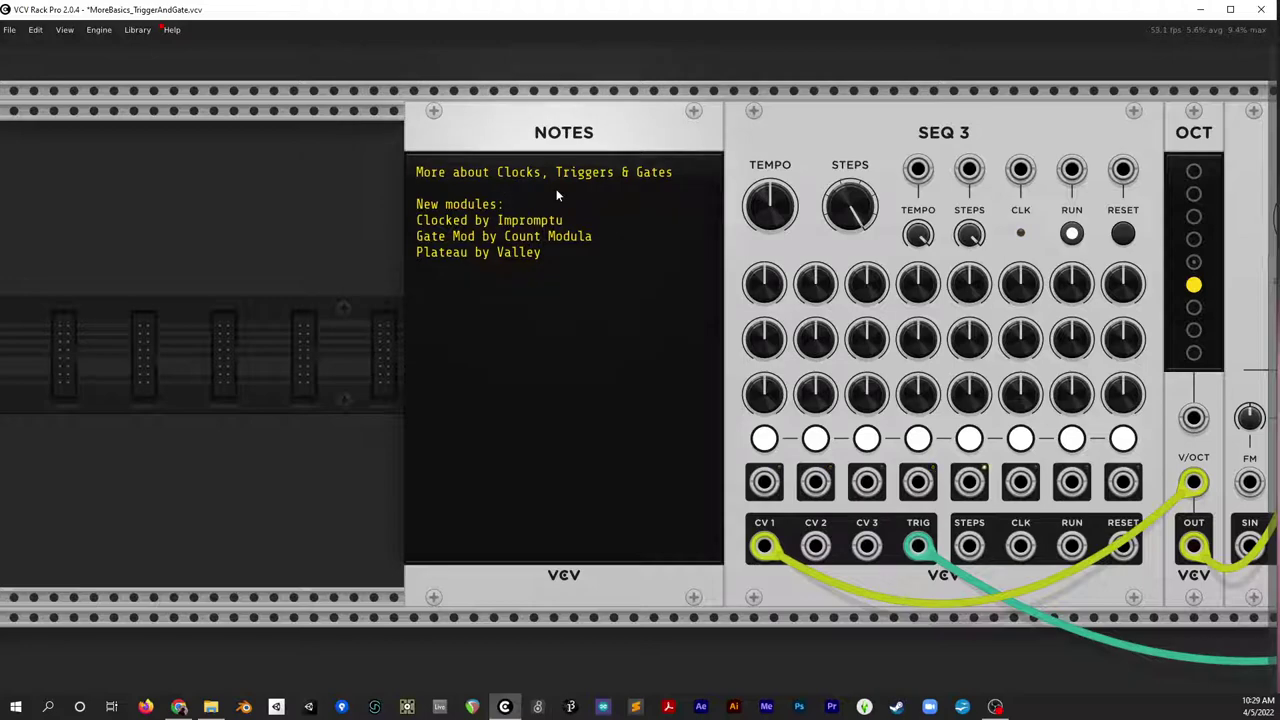
pyautogui.hscroll(5, 635, 340)
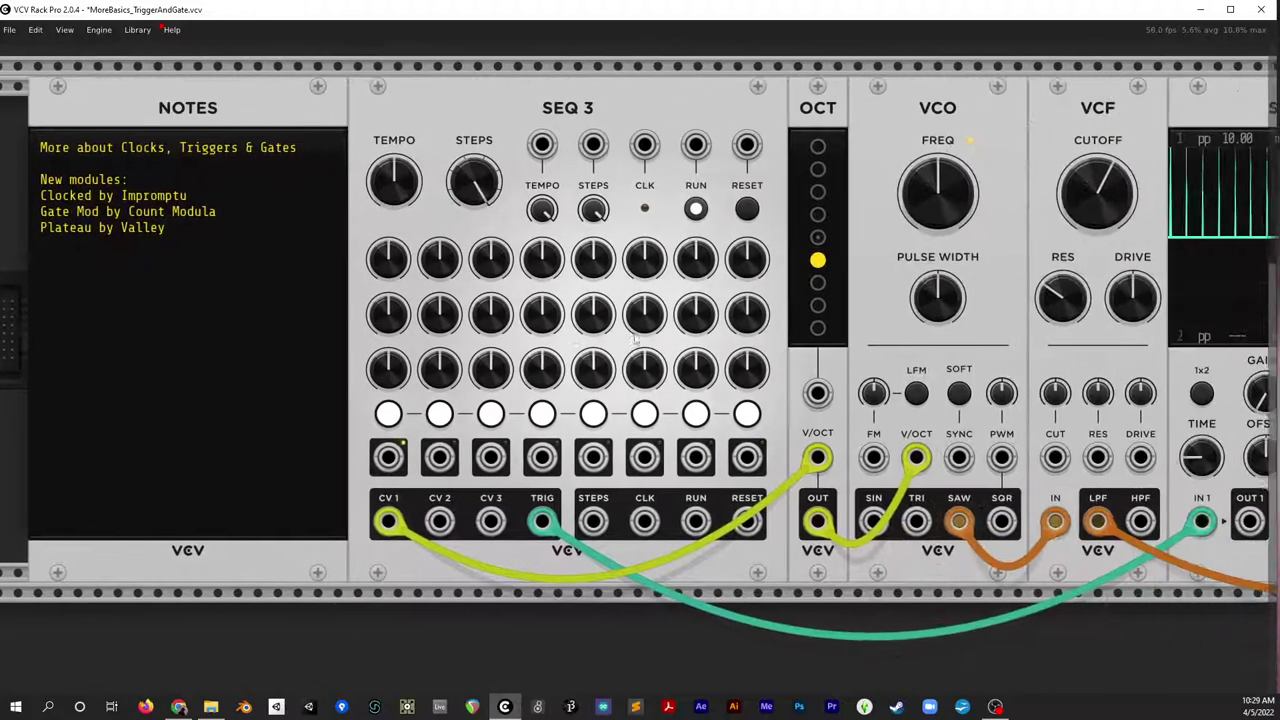
pyautogui.hscroll(1, 635, 338)
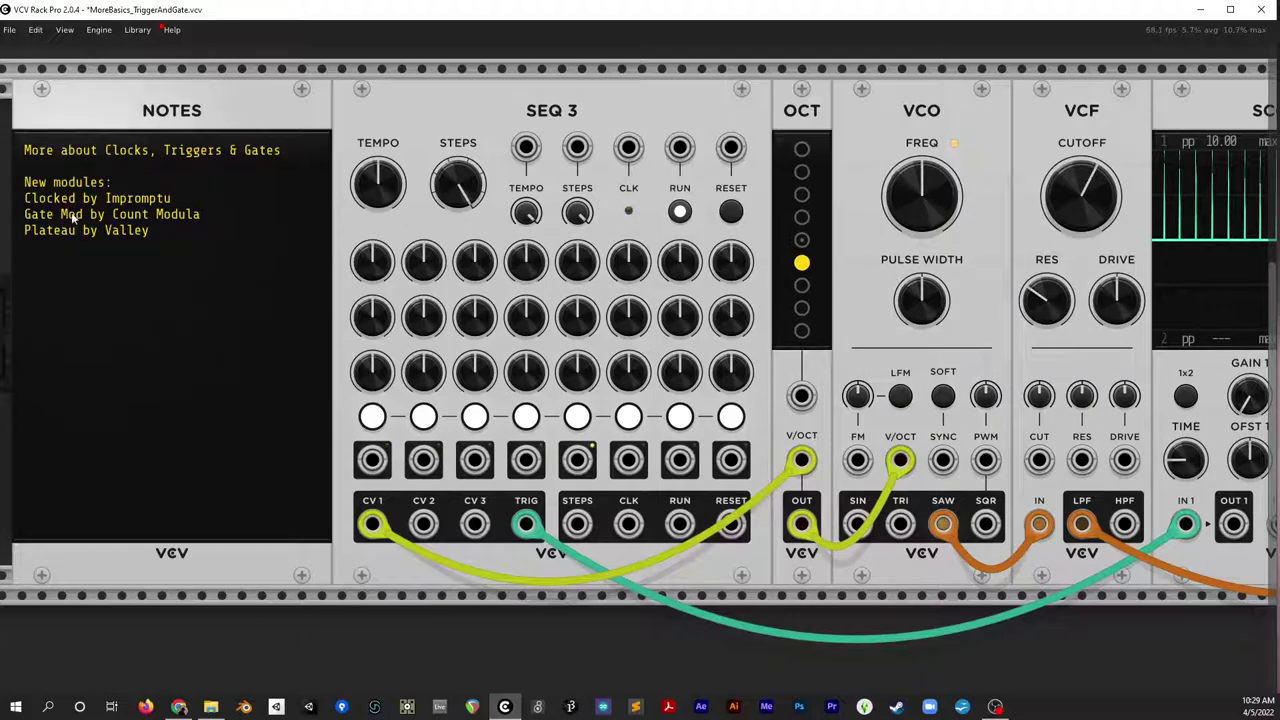
pyautogui.hscroll(5, 724, 362)
pyautogui.scroll(-3, 724, 362)
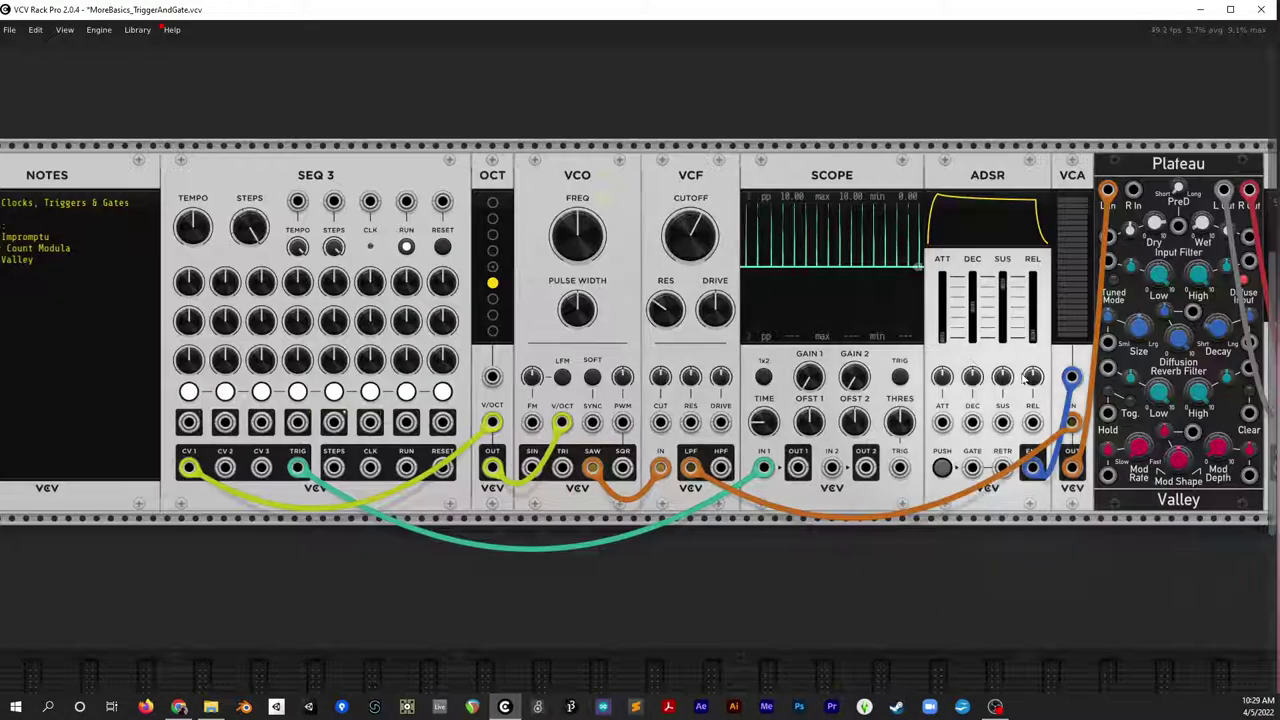
pyautogui.scroll(2, 921, 362)
pyautogui.moveTo(918, 354); pyautogui.dragTo(867, 339)
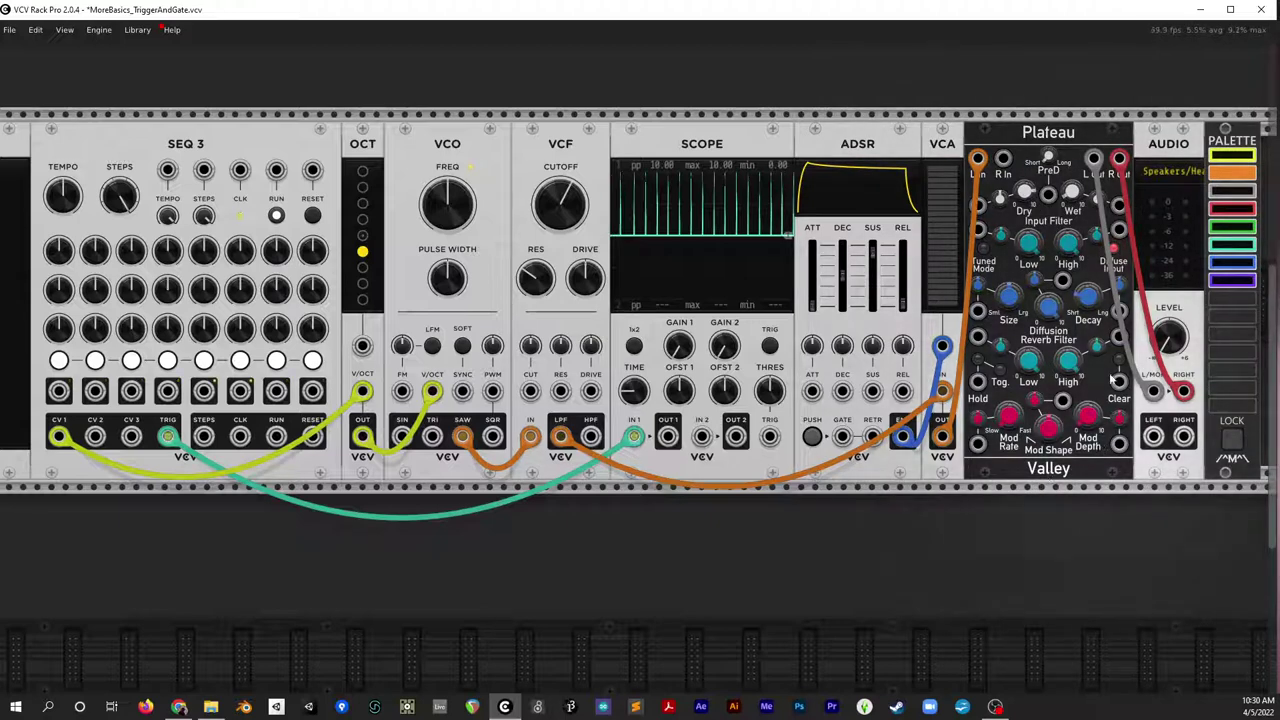
# Inspect the Plateau reverb's wet level, decay and left output, plus the source feeding the Scope's first input
pyautogui.moveTo(1072, 199)
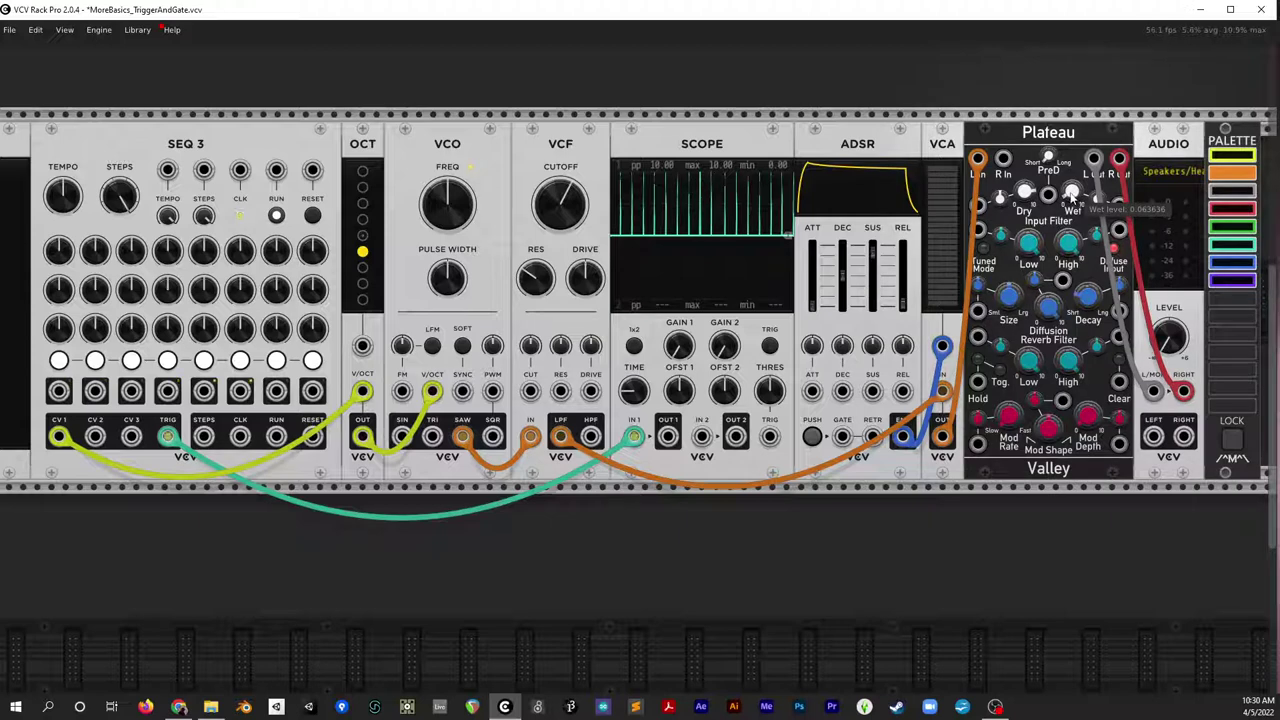
pyautogui.moveTo(1088, 300)
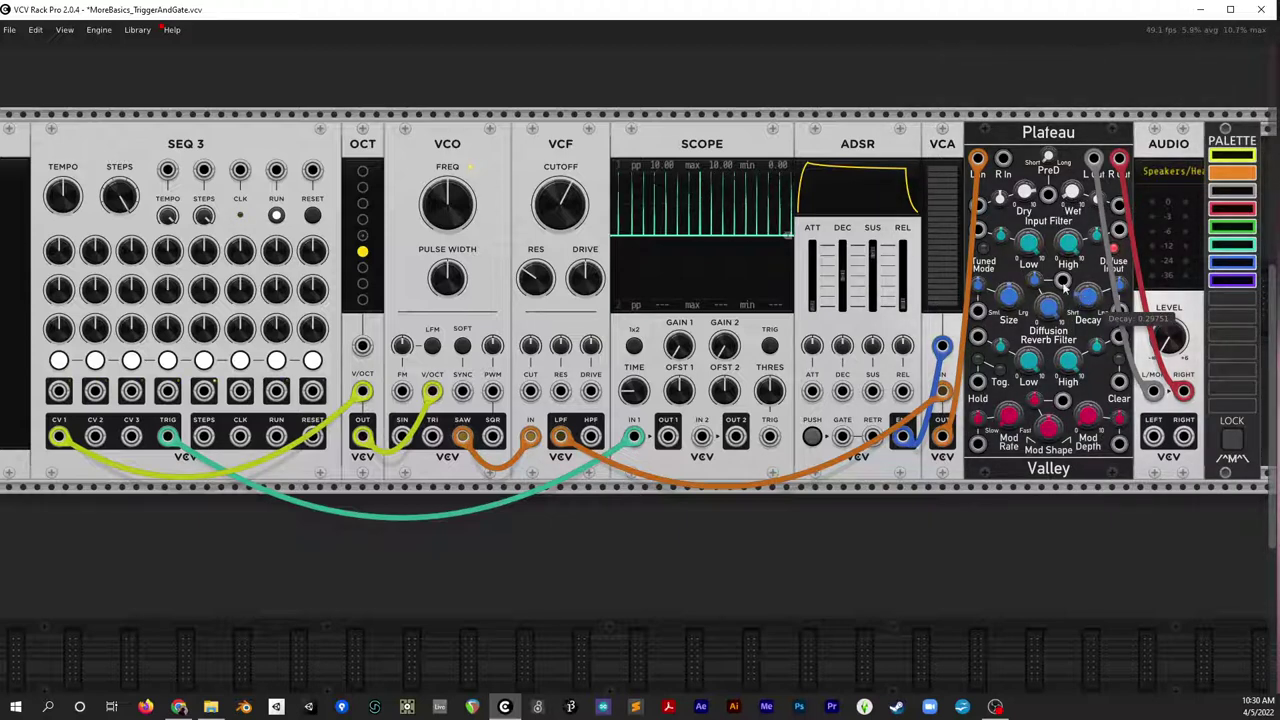
pyautogui.moveTo(1097, 163)
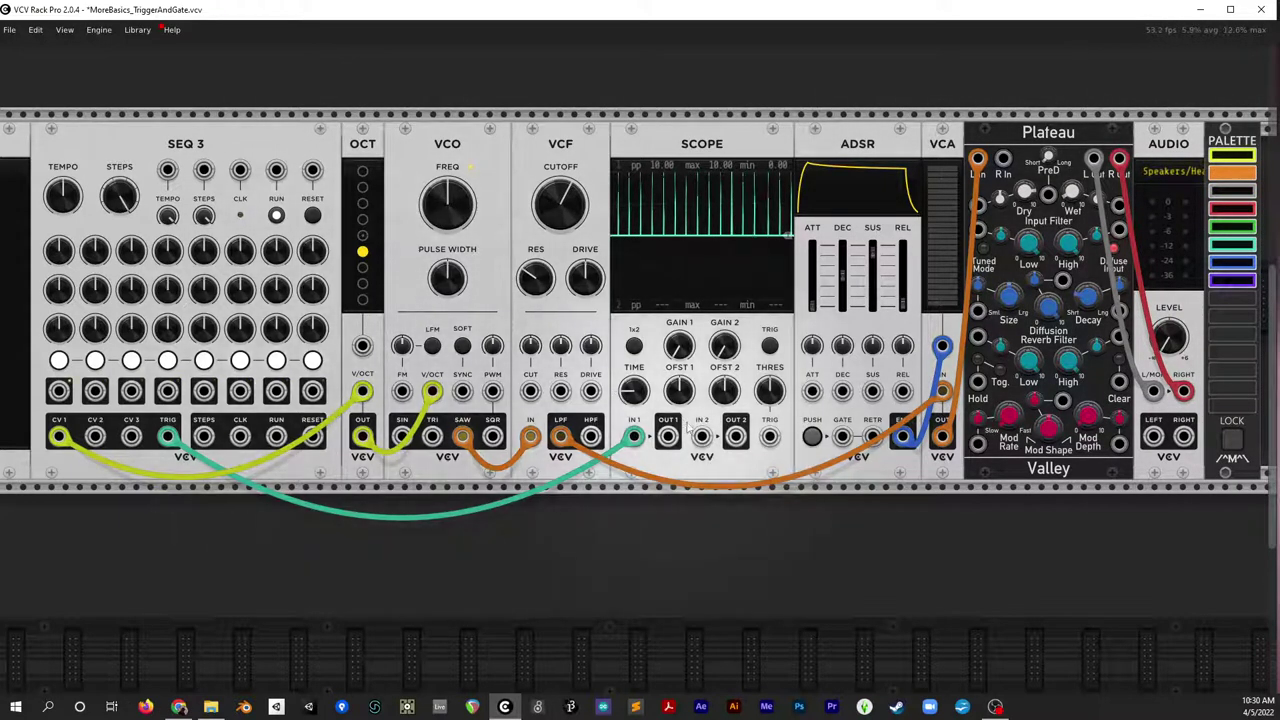
pyautogui.moveTo(635, 437)
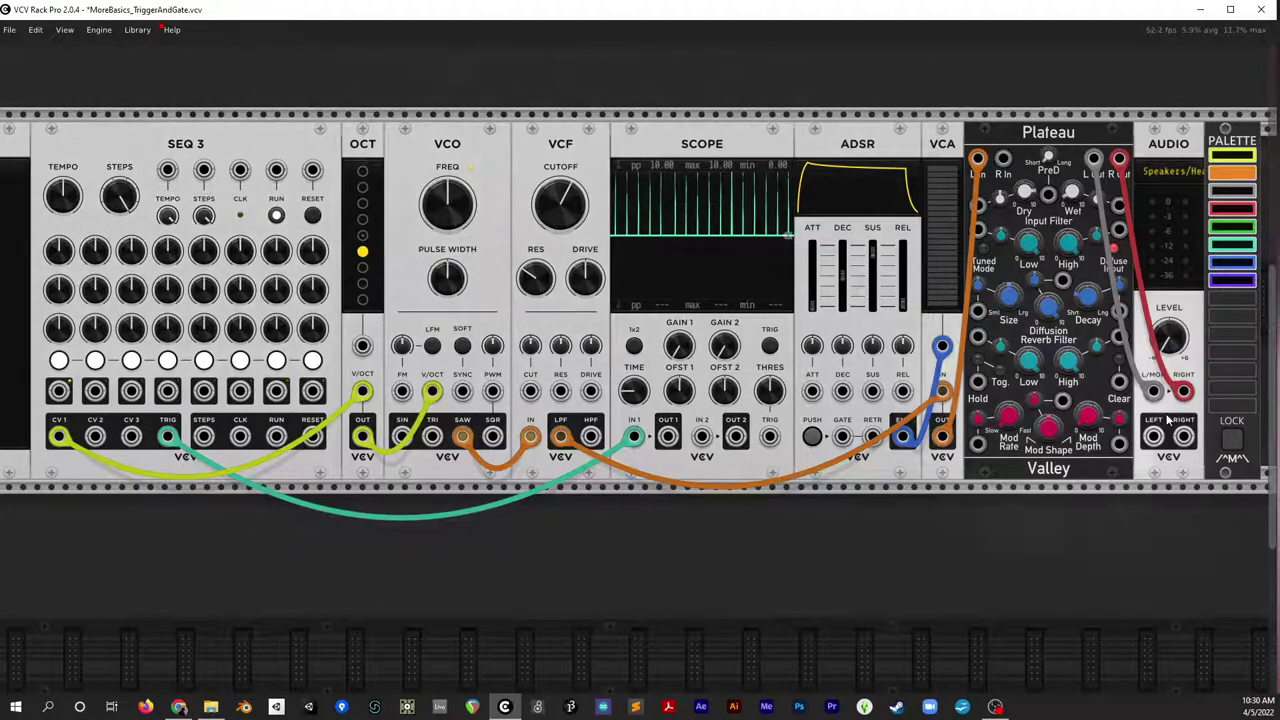
# Lower the Audio module's output level slightly and fire the ADSR envelope manually several times to hear the sound
pyautogui.moveTo(1168, 337); pyautogui.dragTo(1168, 350)
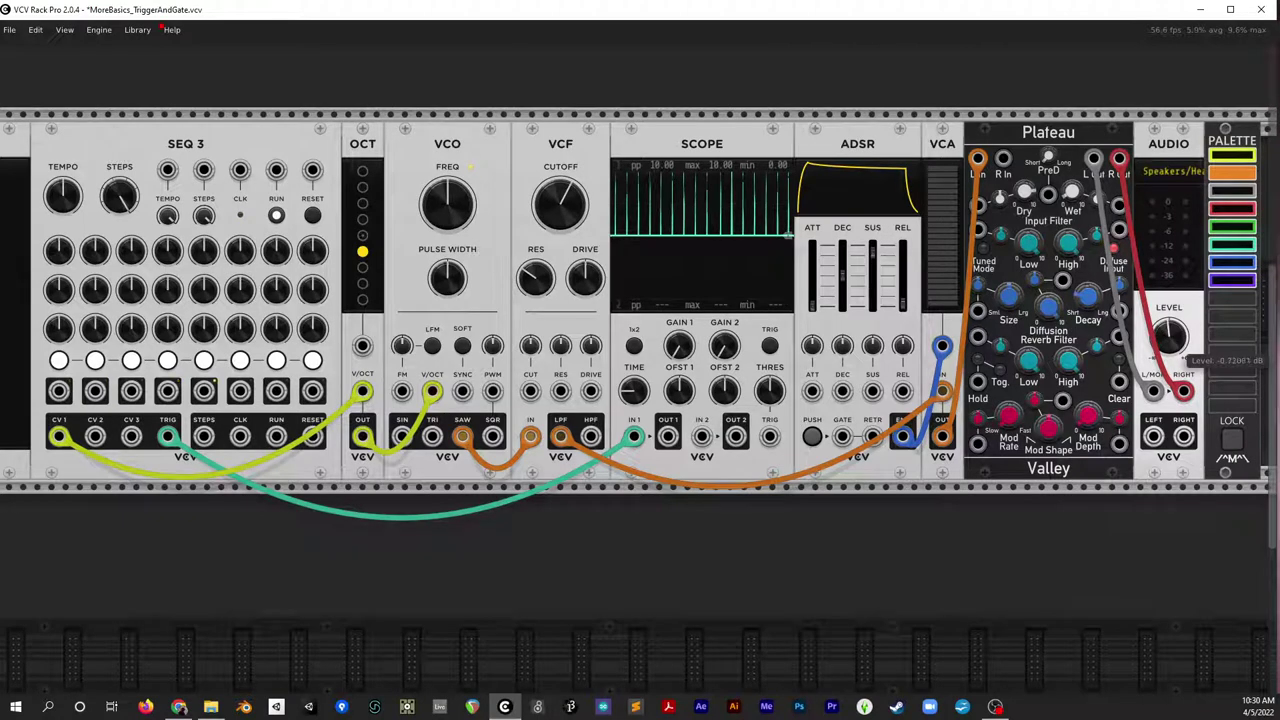
pyautogui.click(812, 437)
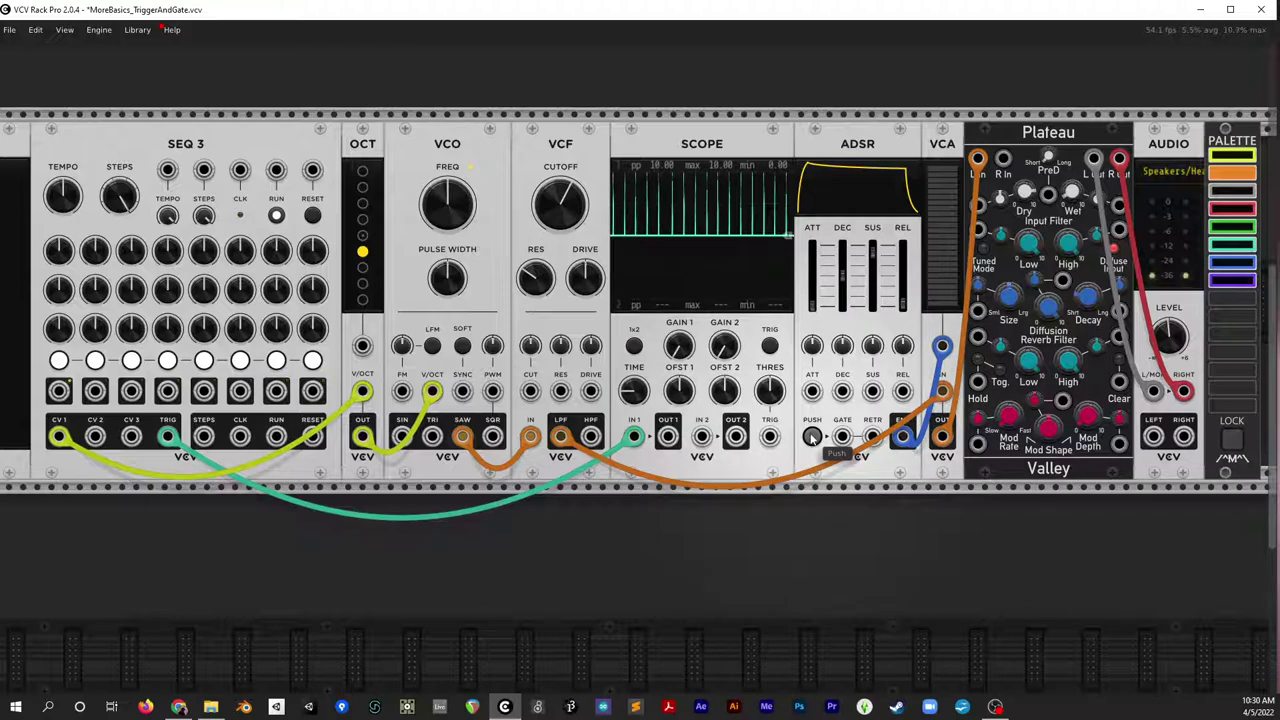
pyautogui.click(812, 437)
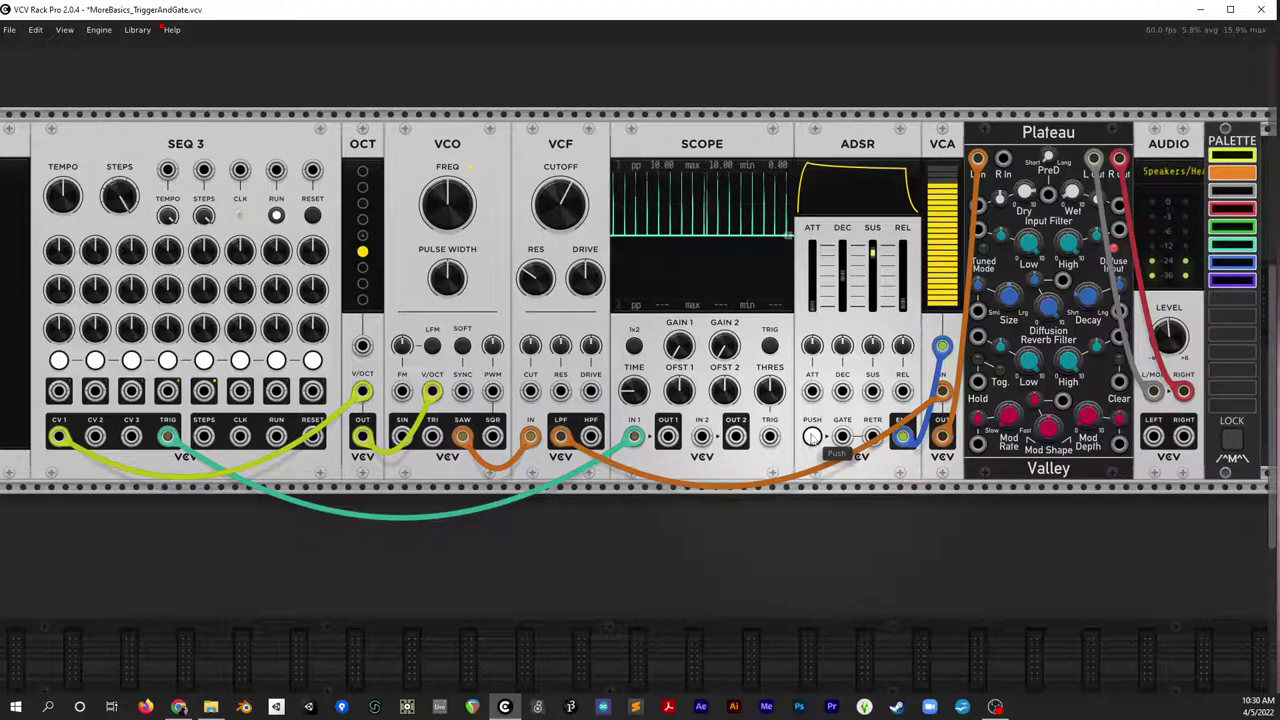
pyautogui.click(812, 437)
pyautogui.click(812, 437)
pyautogui.click(812, 437)
pyautogui.click(814, 440)
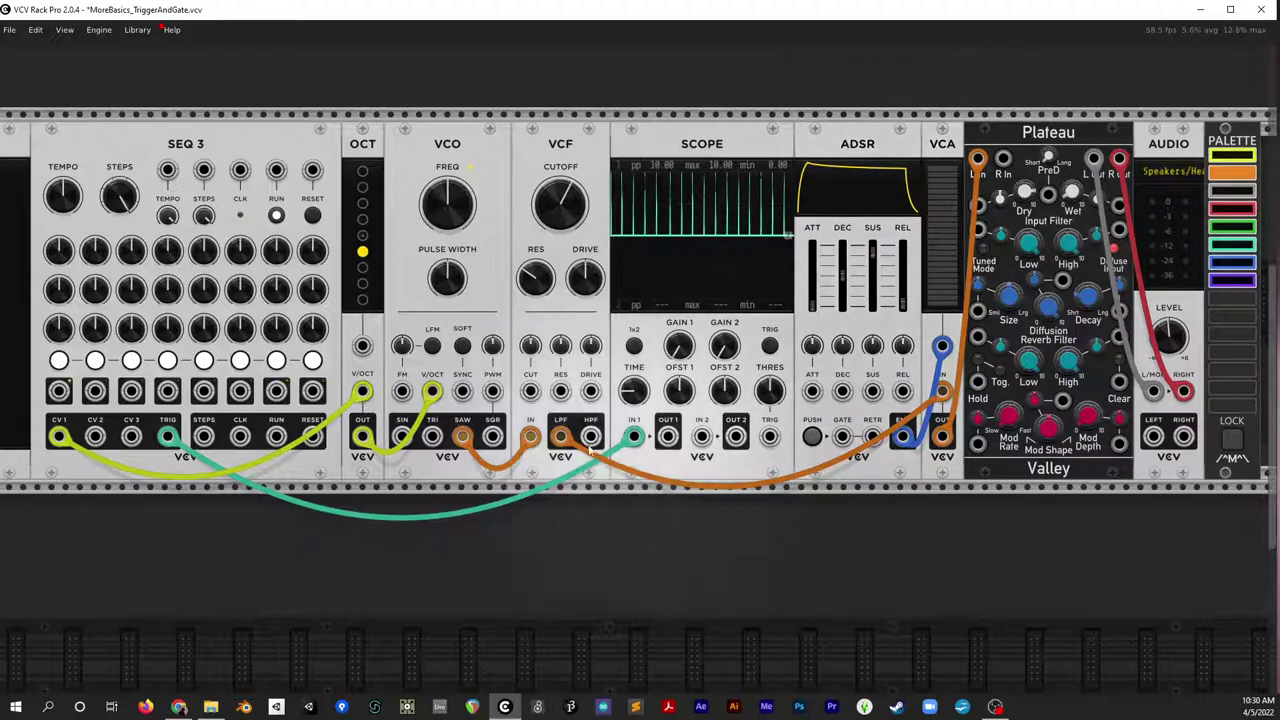
# Review the Notes and the module chain, and manually hold the ADSR gate open to hear a sustained note
pyautogui.hscroll(-5, 338, 266)
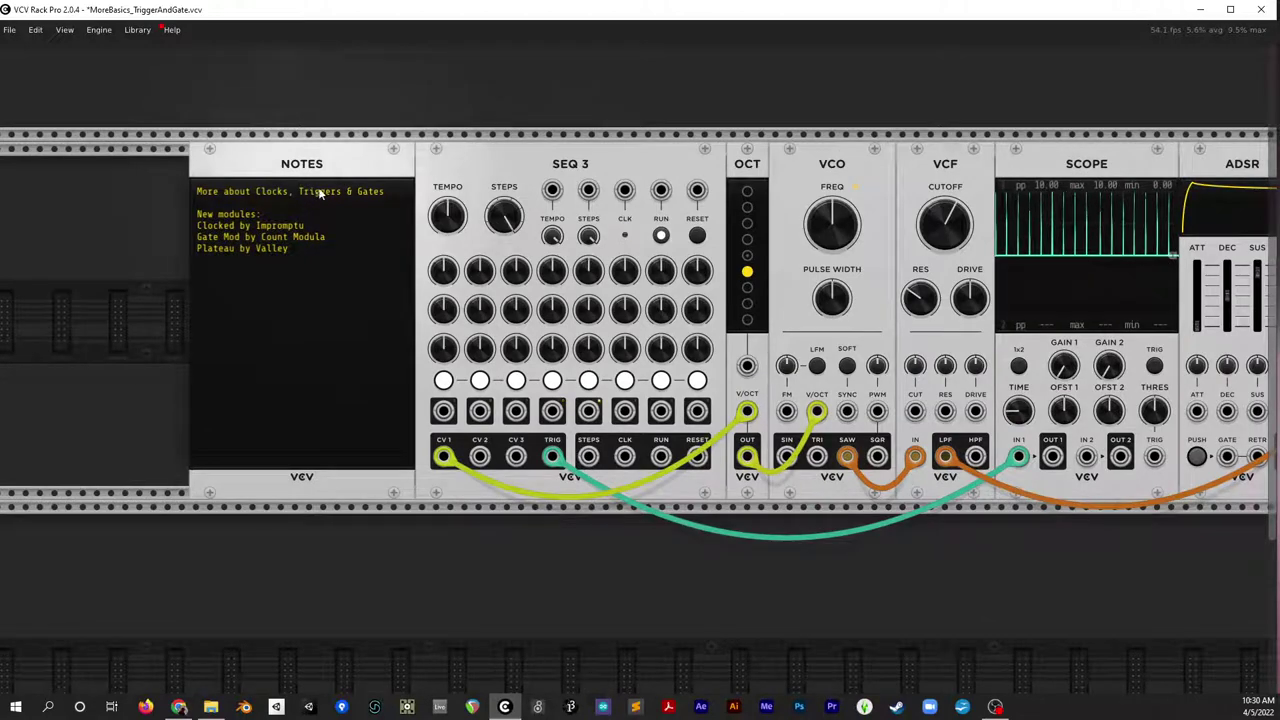
pyautogui.moveTo(1100, 478); pyautogui.dragTo(931, 499)
pyautogui.hscroll(4, 933, 505)
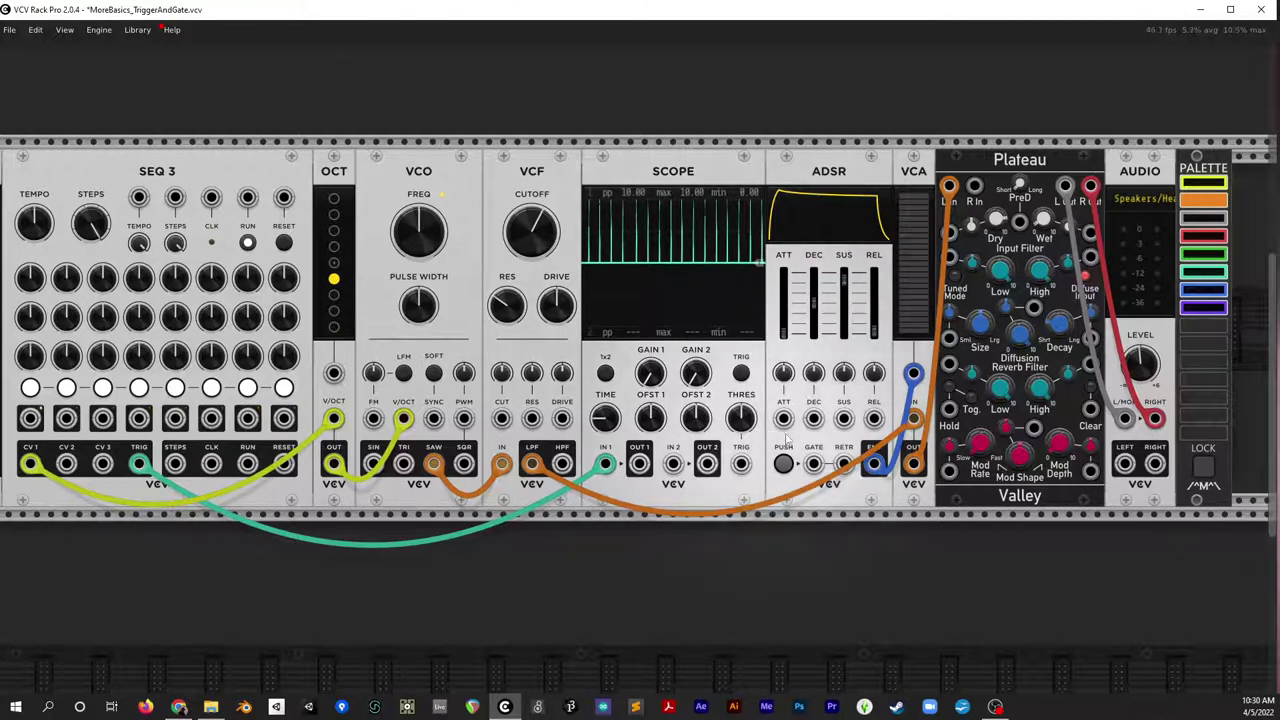
pyautogui.moveTo(815, 438); pyautogui.dragTo(783, 432)
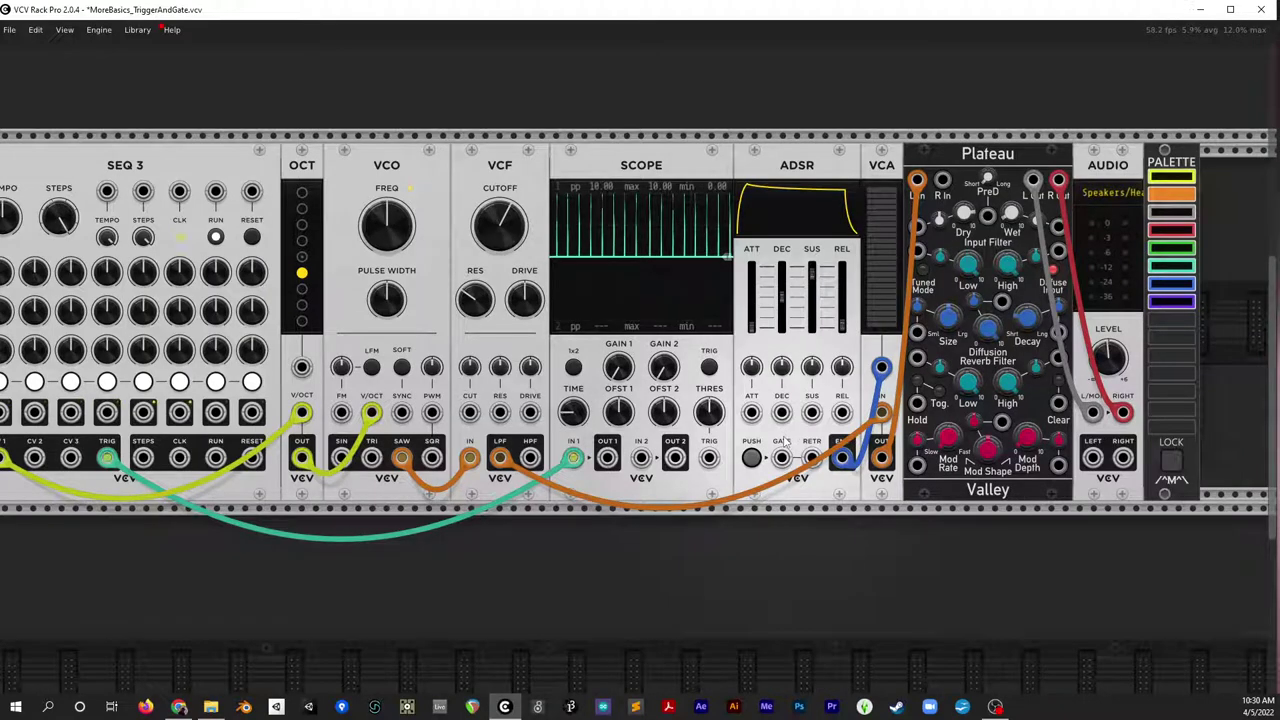
pyautogui.hscroll(1, 783, 437)
pyautogui.scroll(-1, 752, 427)
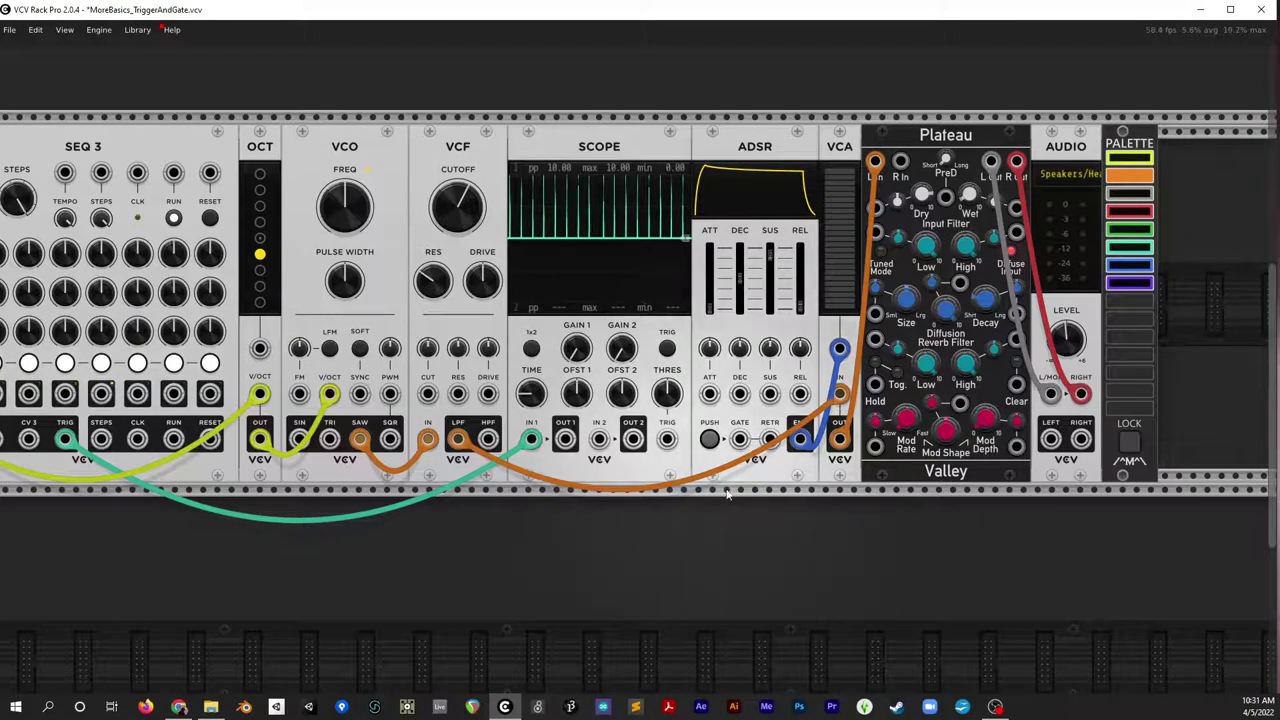
pyautogui.click(709, 440)
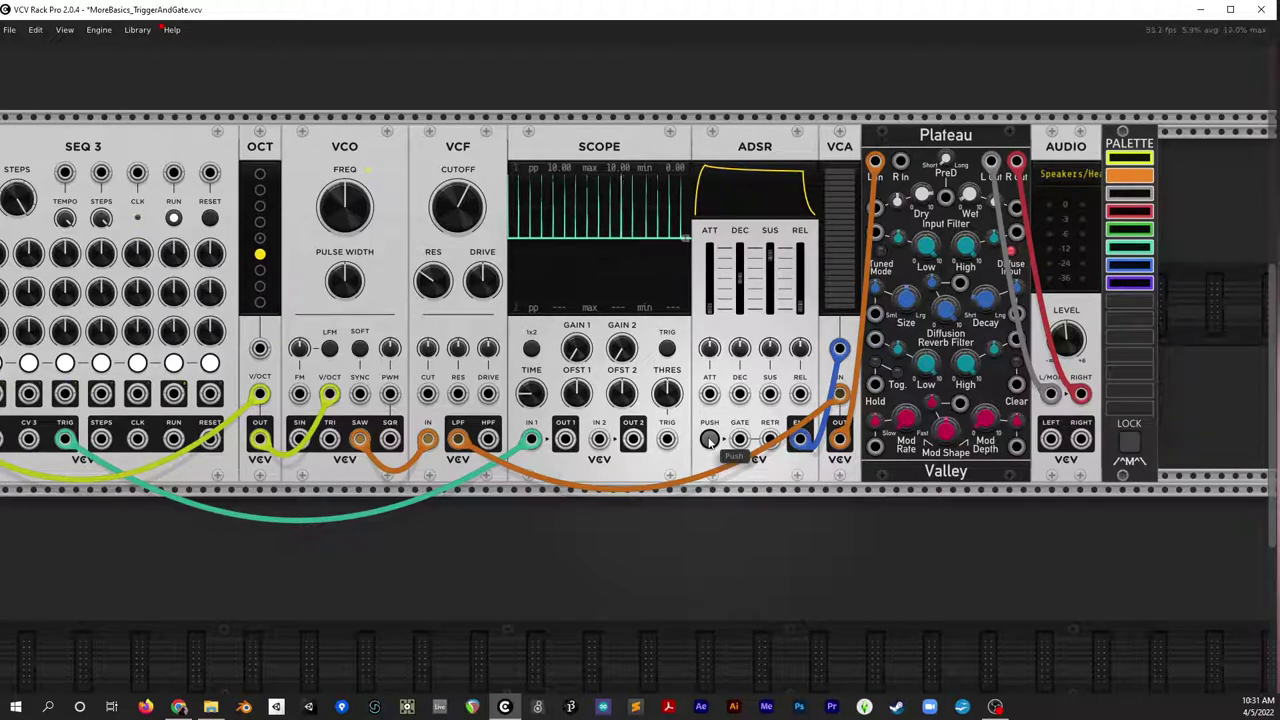
pyautogui.click(709, 440)
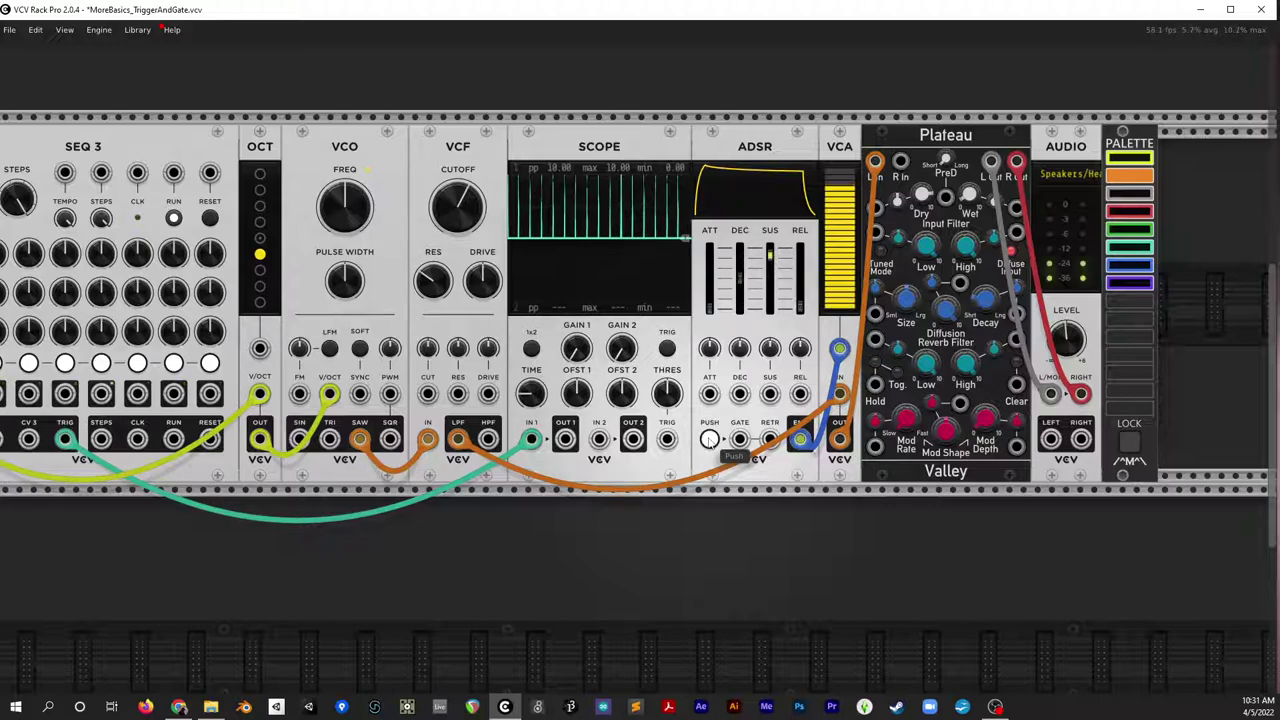
# Examine the trigger pulses on the Scope and patch the SEQ 3 TRIG output to the ADSR GATE input as well
pyautogui.moveTo(609, 538); pyautogui.dragTo(818, 531)
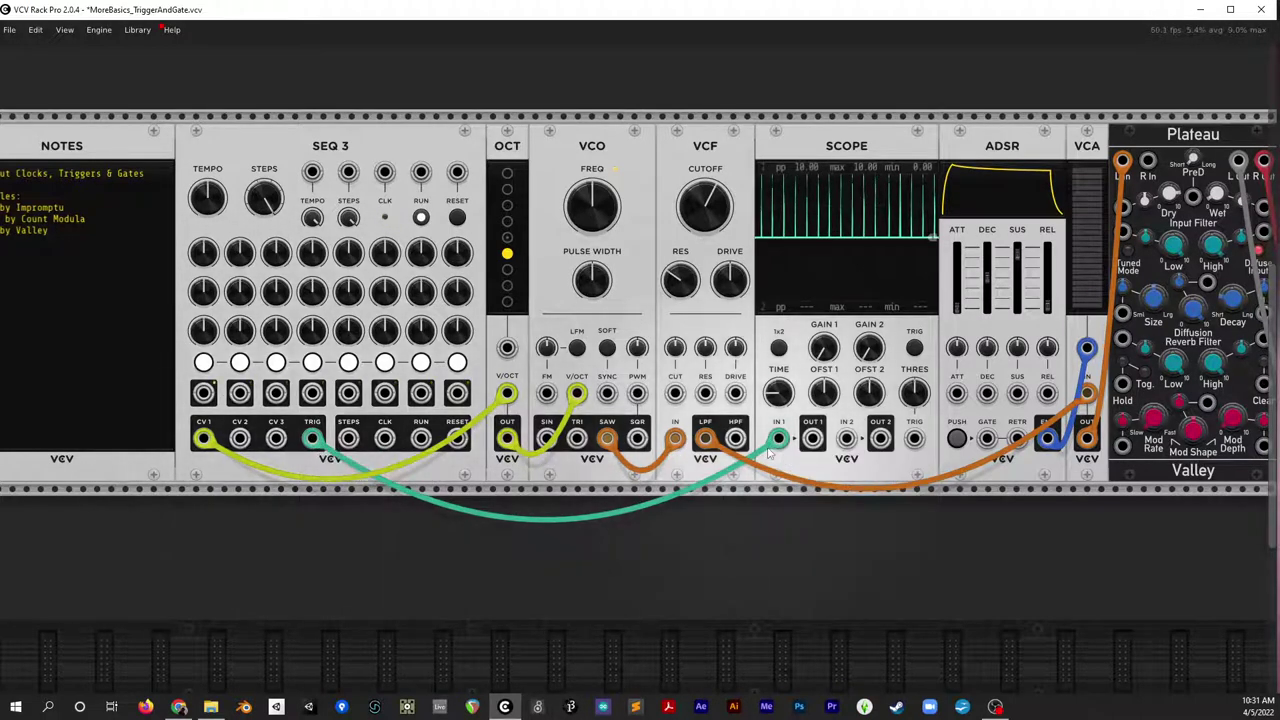
pyautogui.scroll(5, 770, 452)
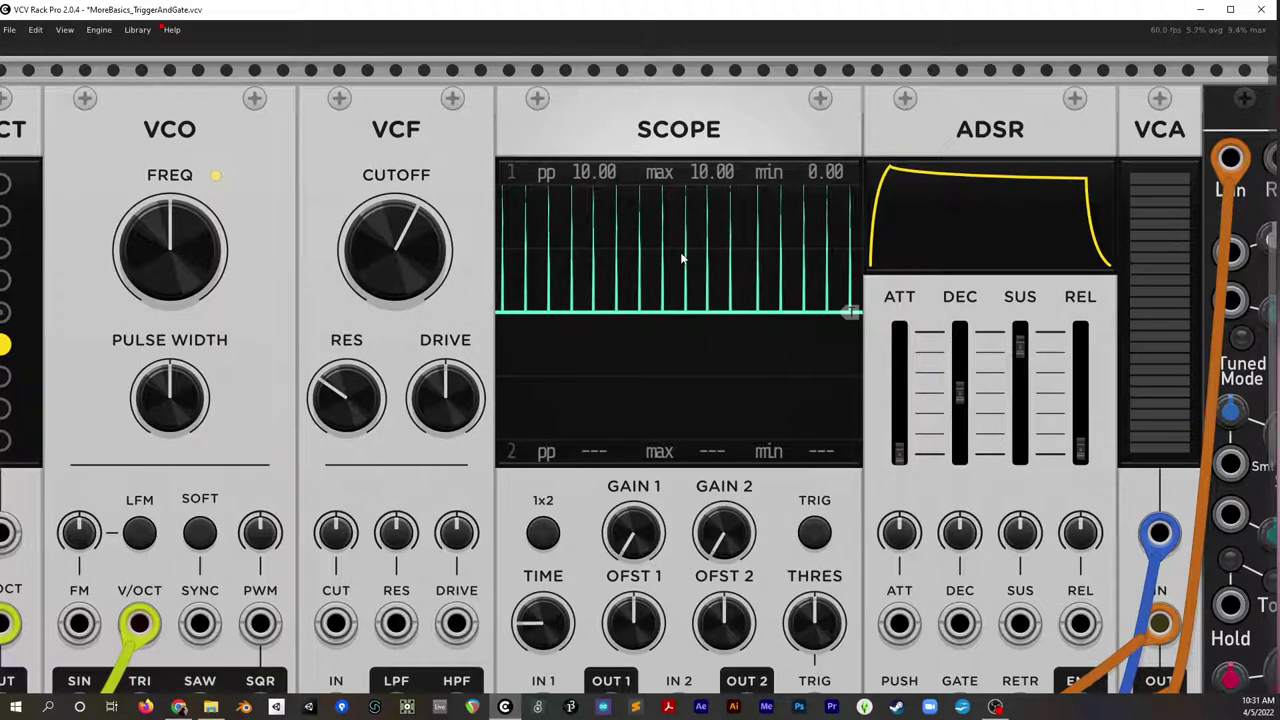
pyautogui.scroll(-3, 681, 259)
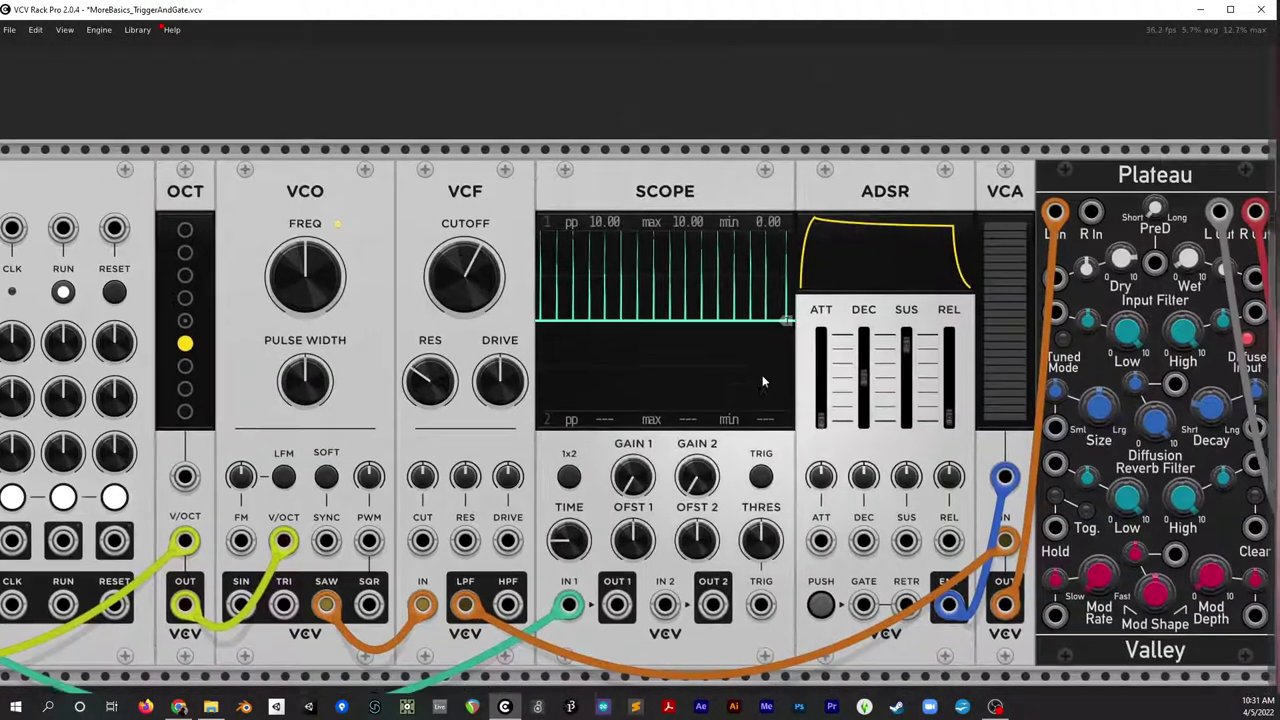
pyautogui.scroll(-3, 764, 363)
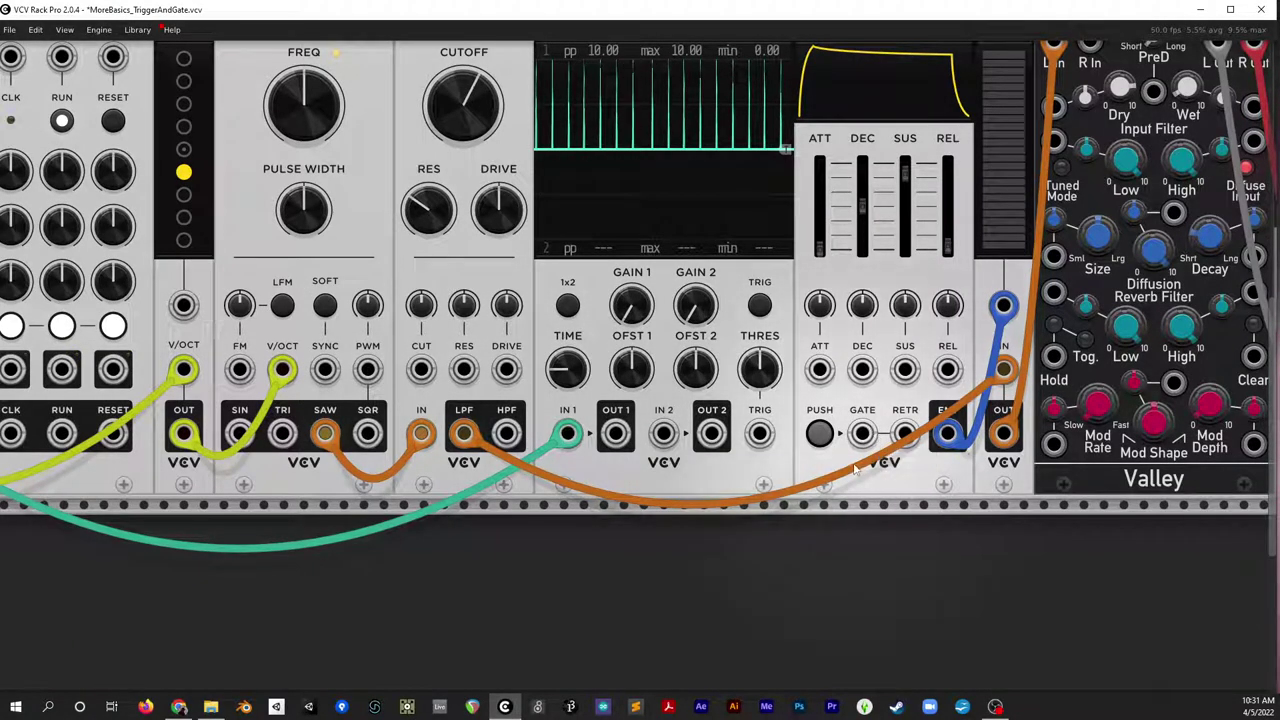
pyautogui.moveTo(569, 578); pyautogui.dragTo(868, 542)
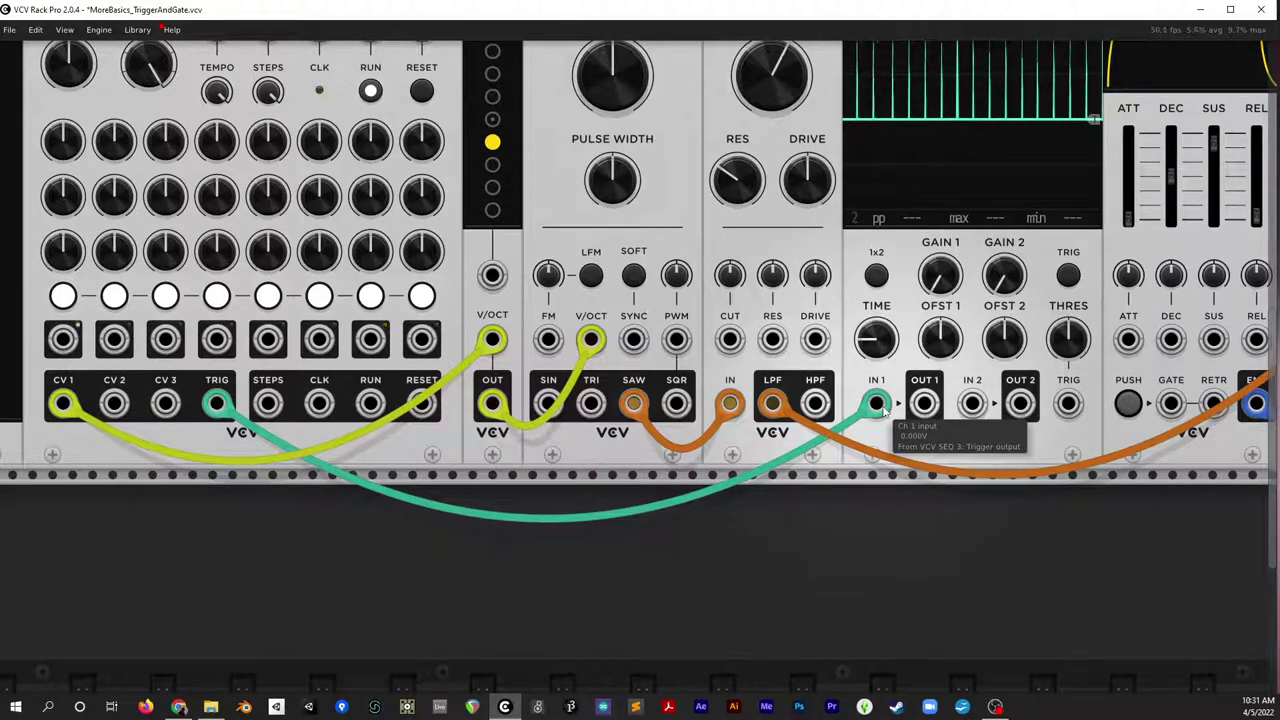
pyautogui.moveTo(877, 404); pyautogui.dragTo(1175, 418)
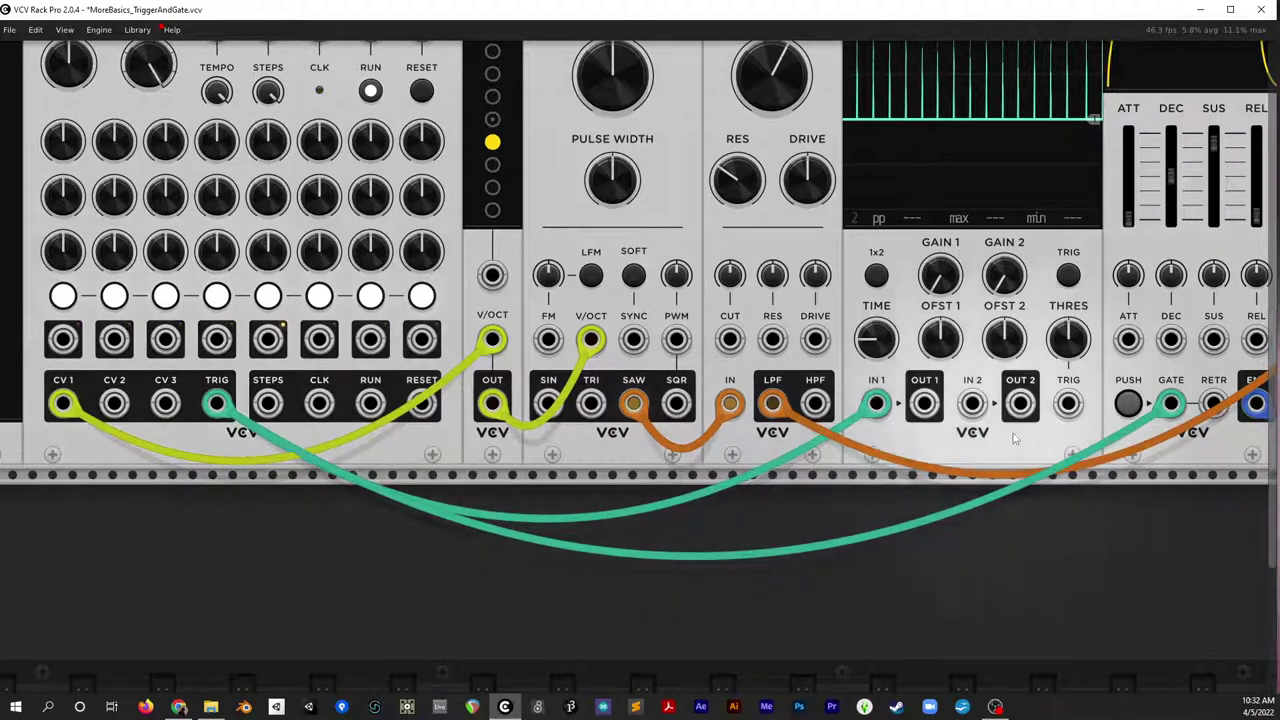
# Check the ADSR's sustain, attack and release settings, remove the cable from its GATE input and fire the envelope manually
pyautogui.moveTo(1204, 474); pyautogui.dragTo(784, 626)
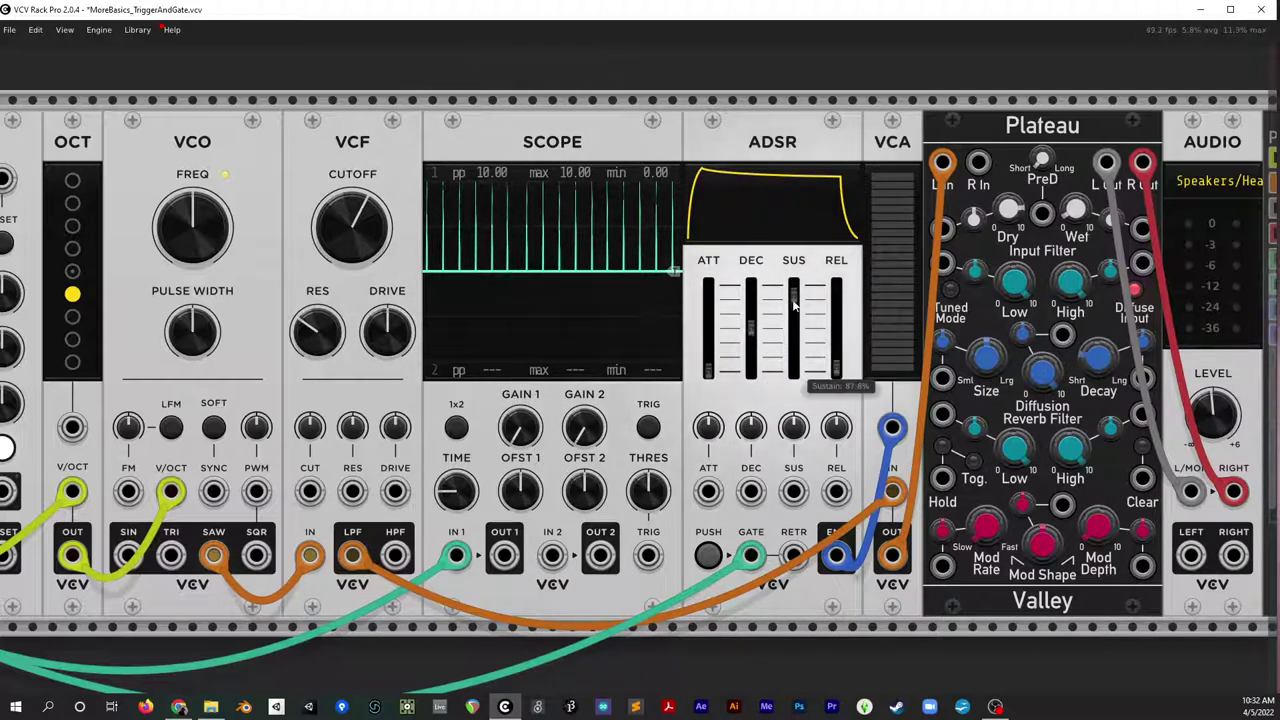
pyautogui.moveTo(707, 372)
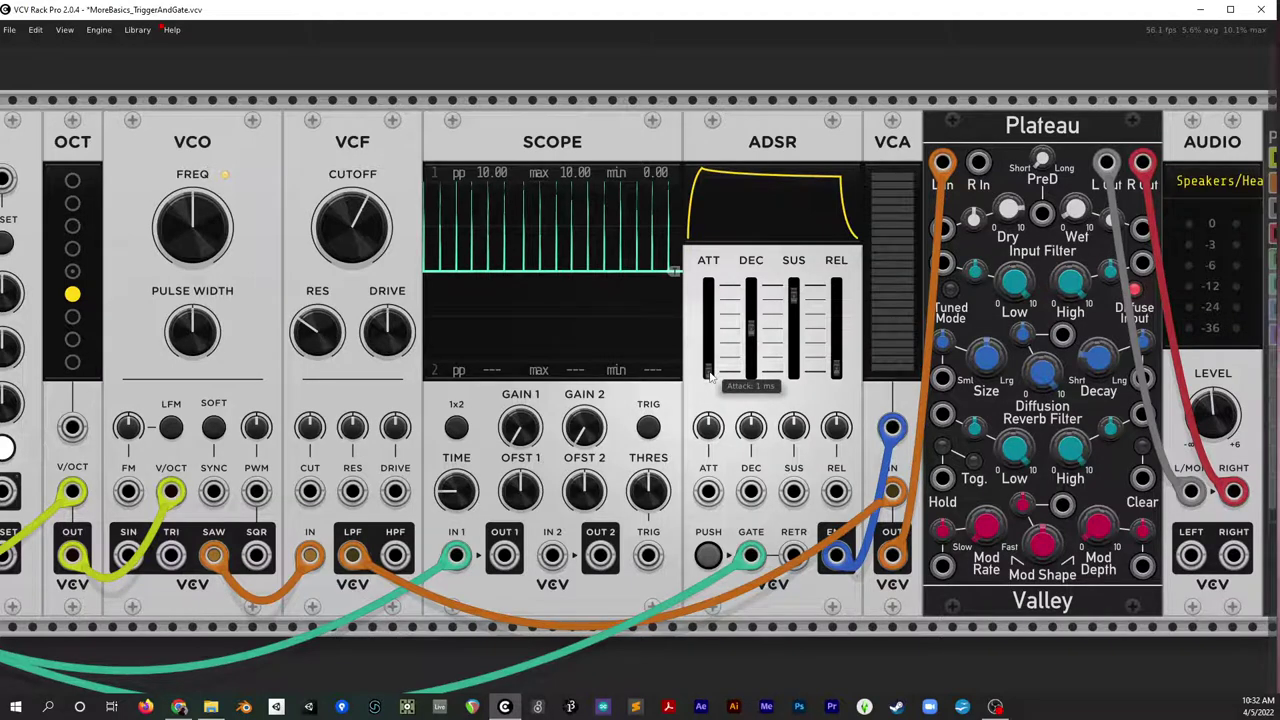
pyautogui.moveTo(838, 376)
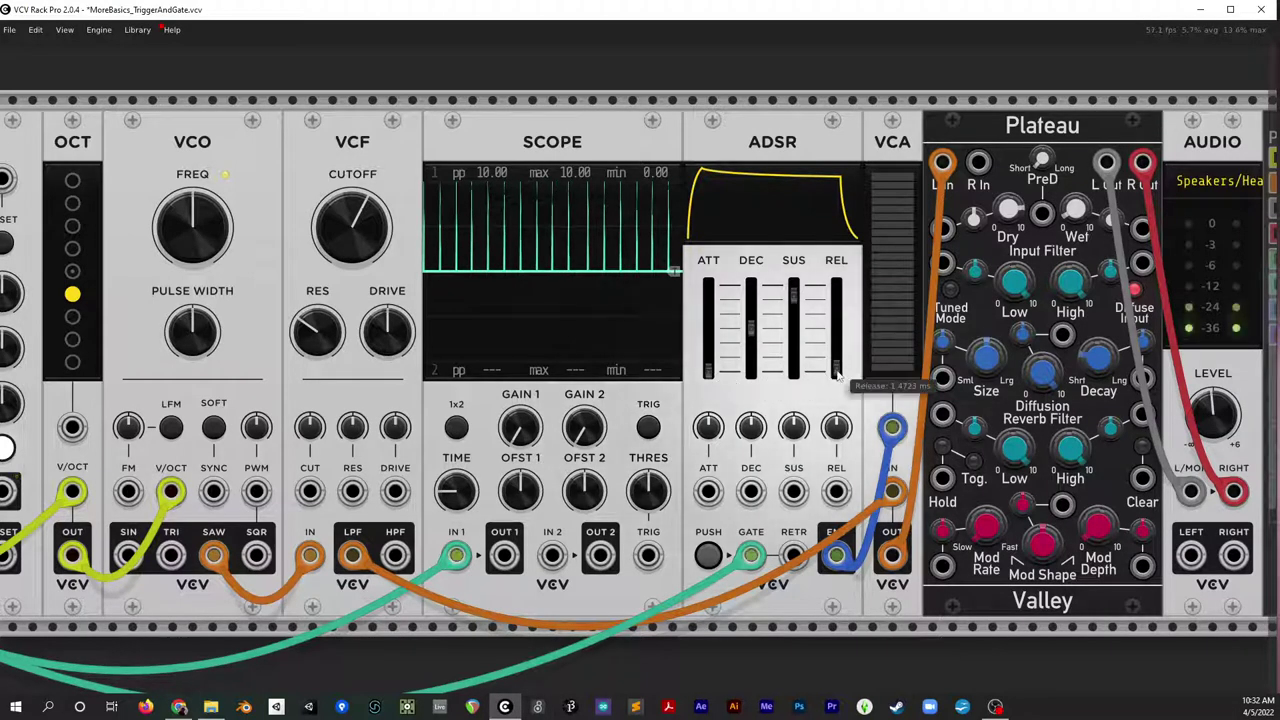
pyautogui.rightClick(753, 556)
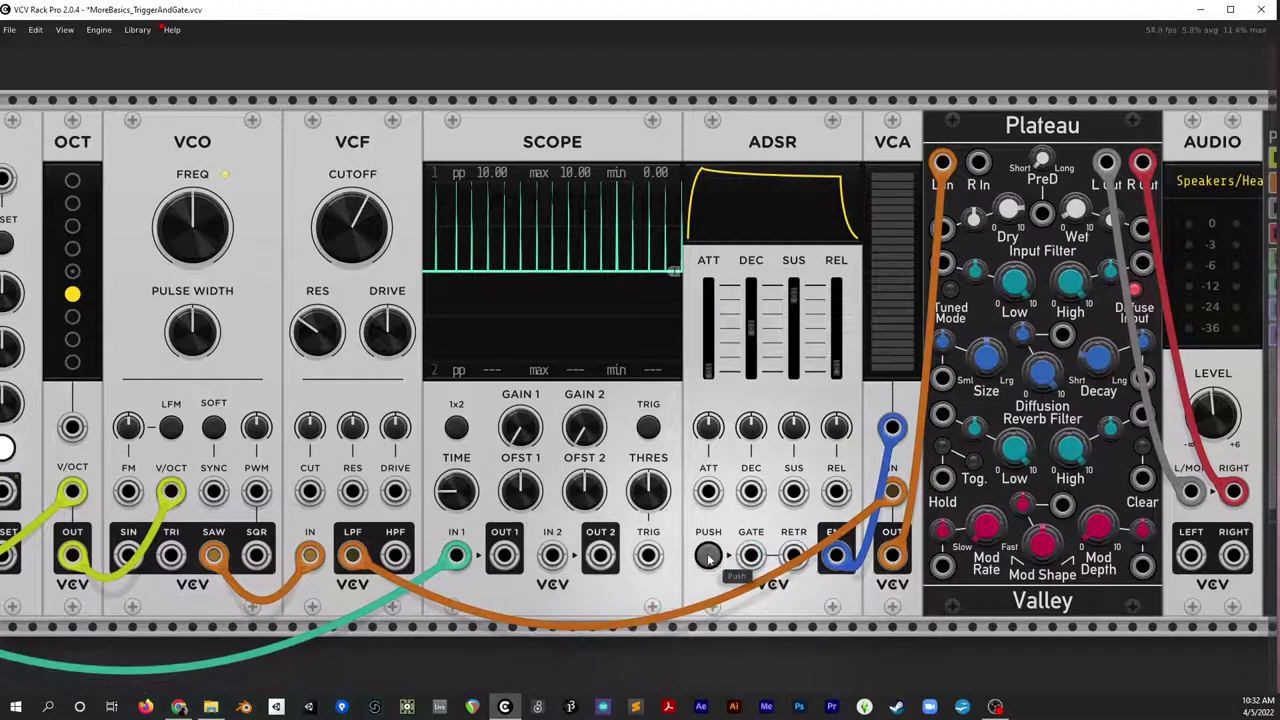
pyautogui.click(707, 555)
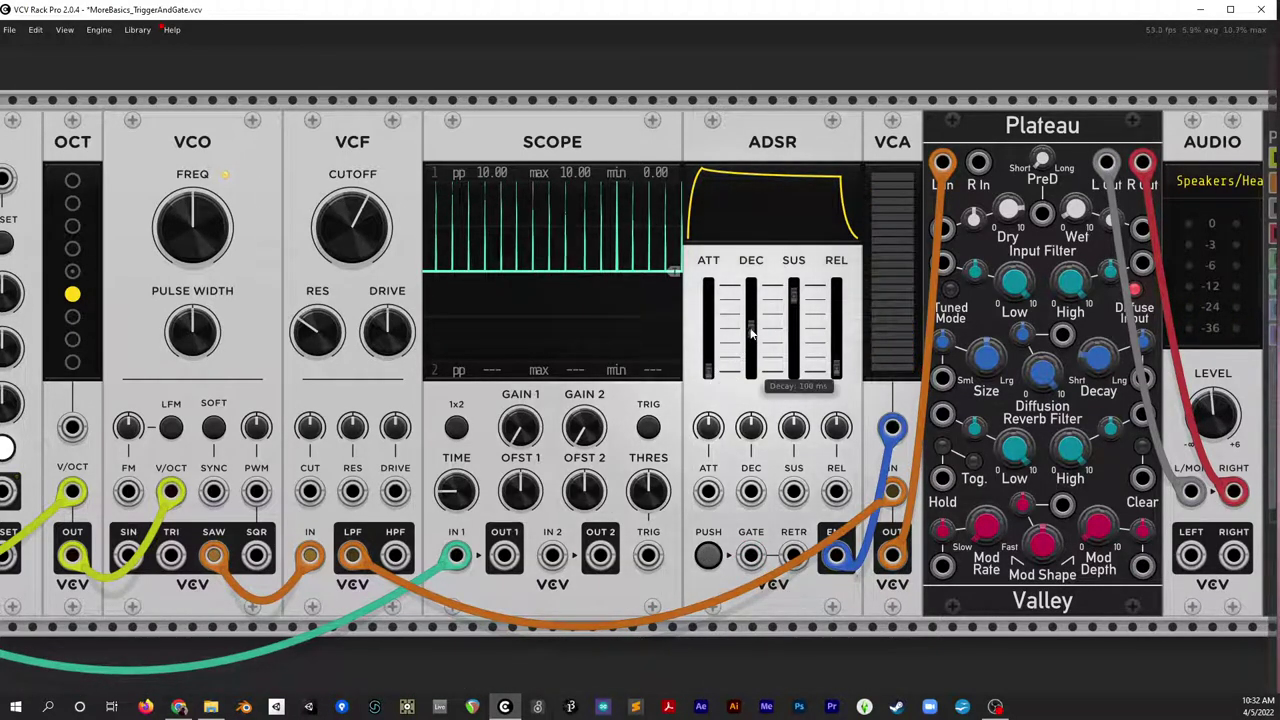
# Lengthen the ADSR's attack and release times moderately
pyautogui.moveTo(712, 375)
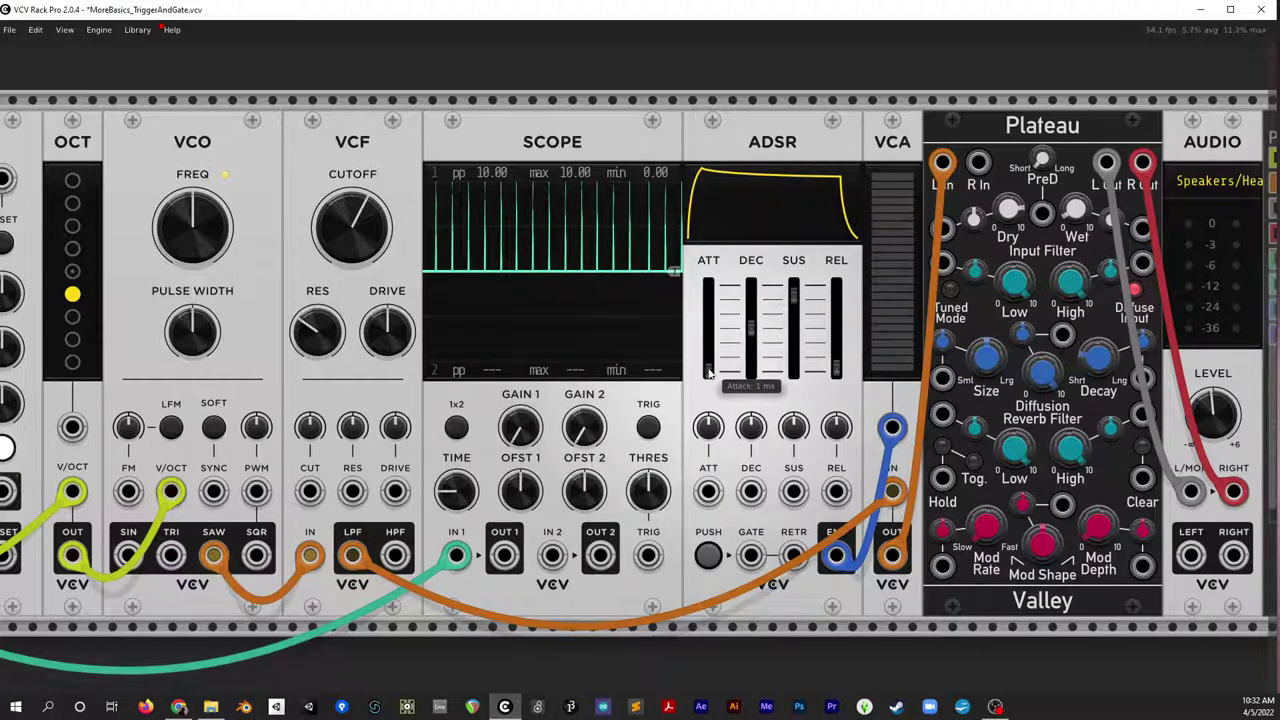
pyautogui.moveTo(708, 370); pyautogui.dragTo(708, 340)
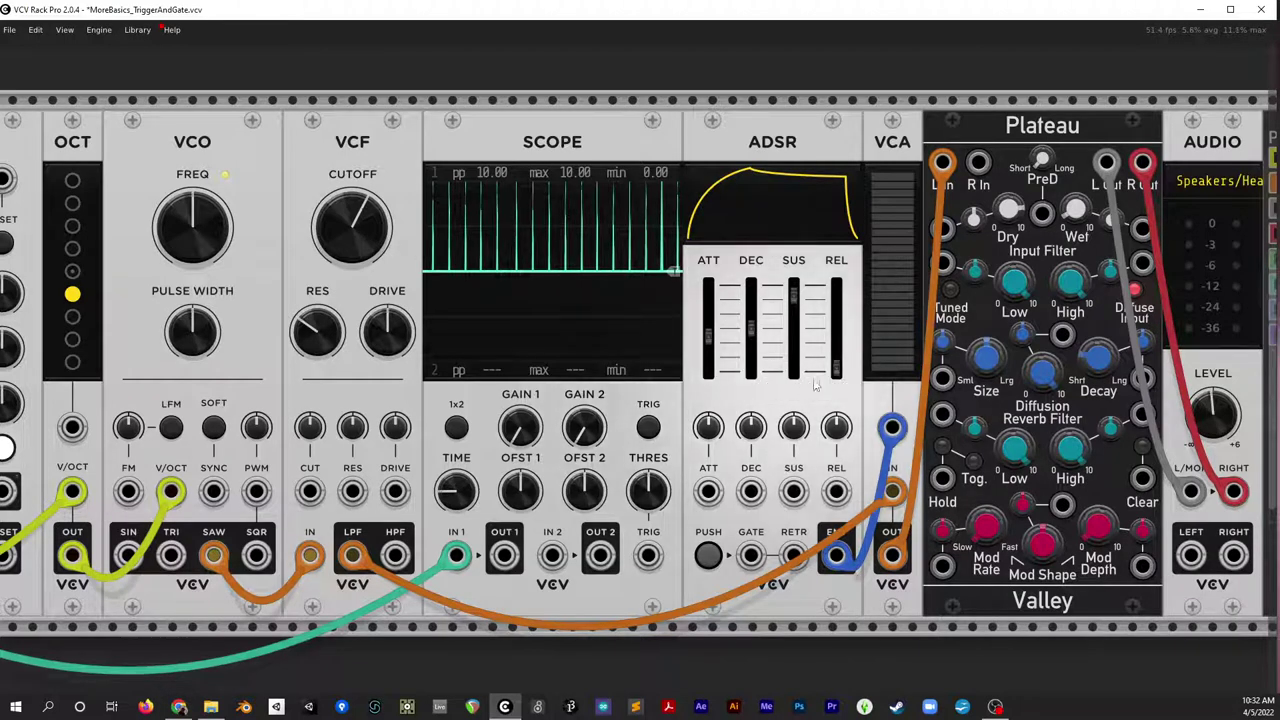
pyautogui.moveTo(836, 368); pyautogui.dragTo(812, 316)
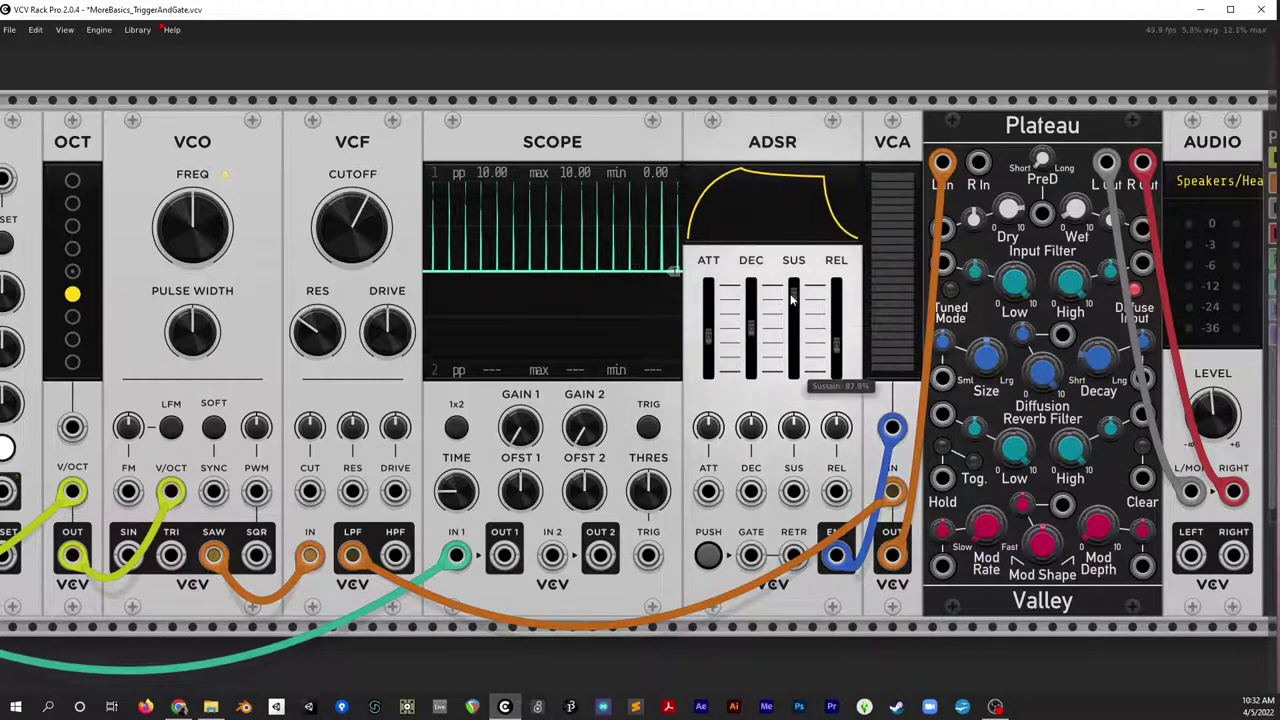
# Fire the ADSR envelope manually, shorten its attack to about 12.7 ms and fire it again
pyautogui.moveTo(718, 334)
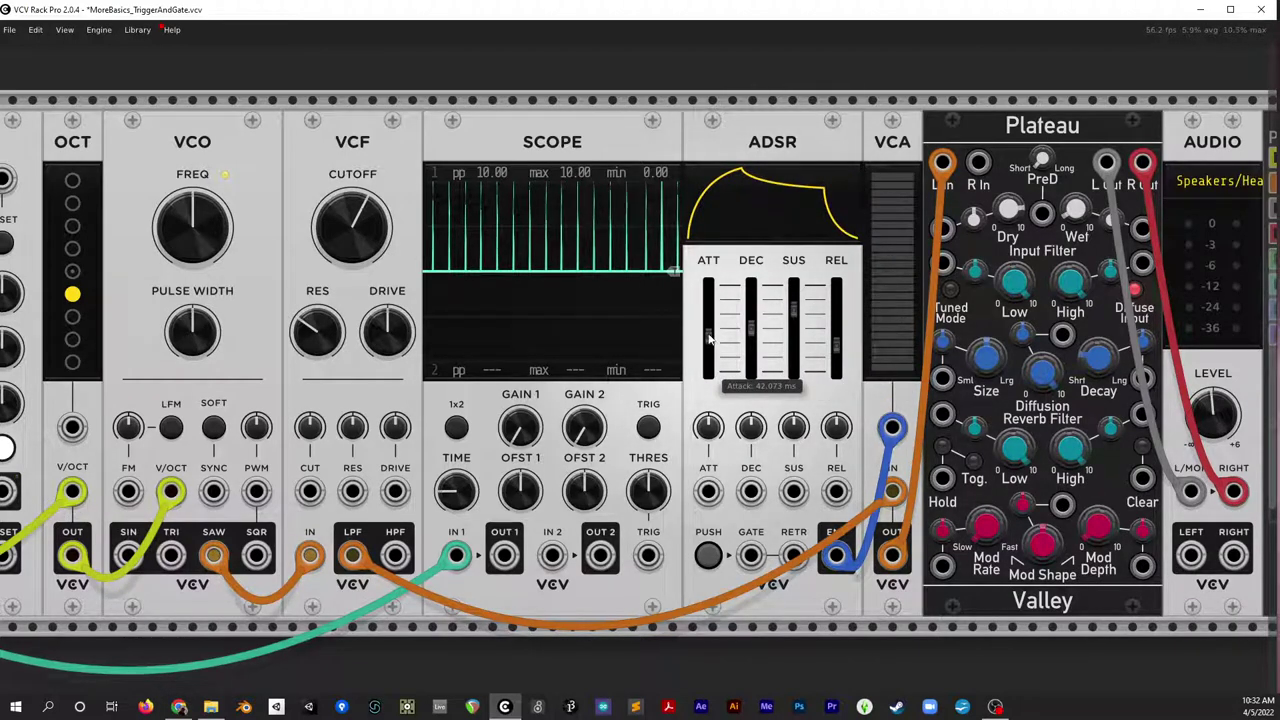
pyautogui.click(708, 555)
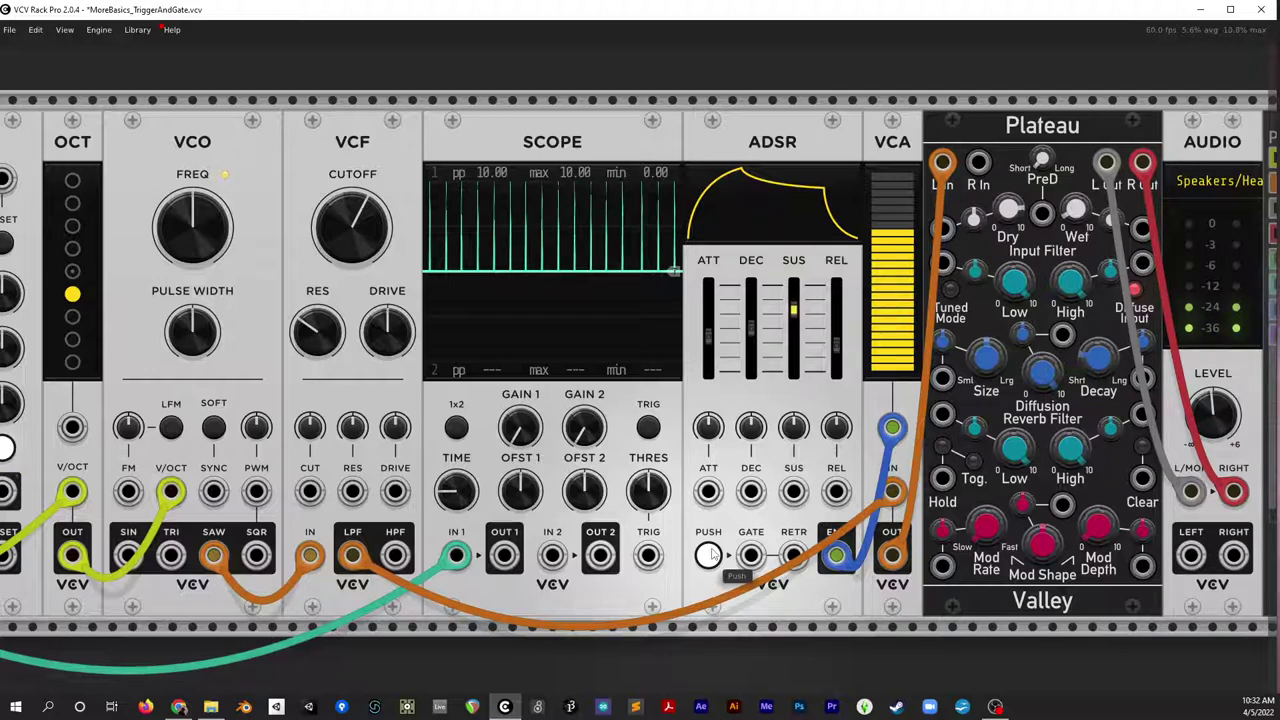
pyautogui.click(708, 555)
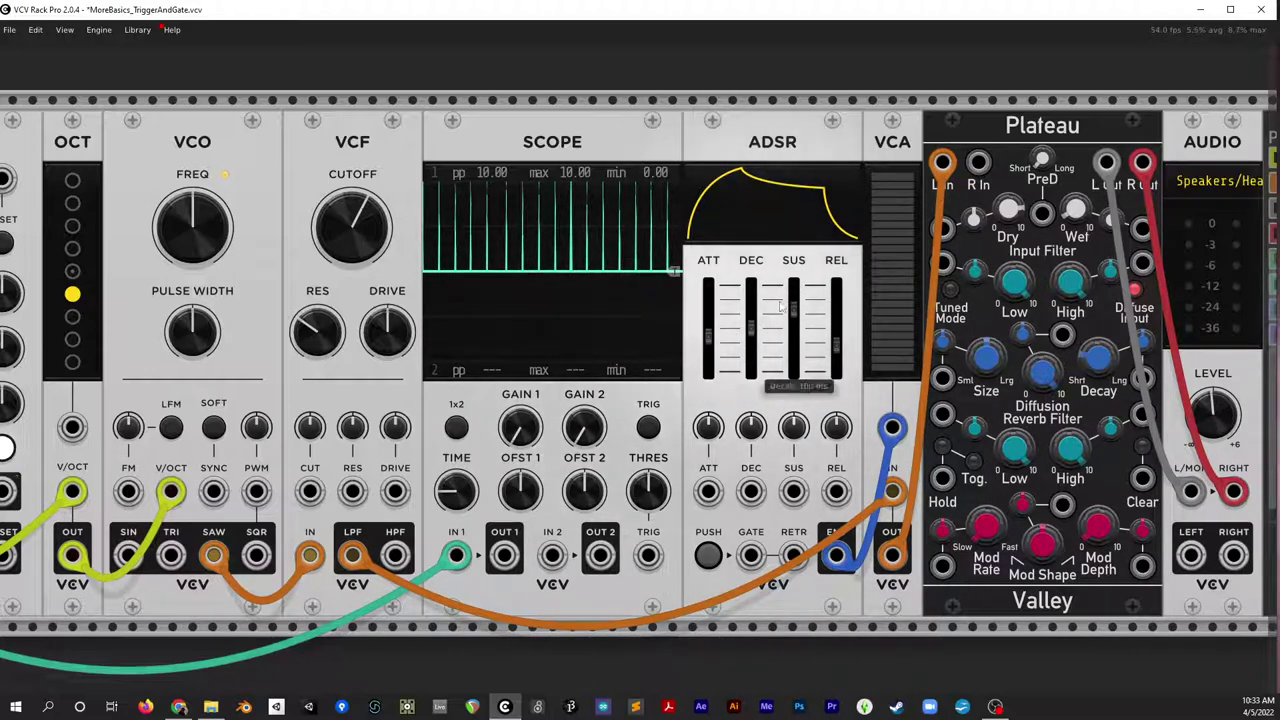
pyautogui.moveTo(705, 352)
pyautogui.mouseDown()
pyautogui.moveTo(705, 364)
pyautogui.moveTo(708, 348)
pyautogui.mouseUp()
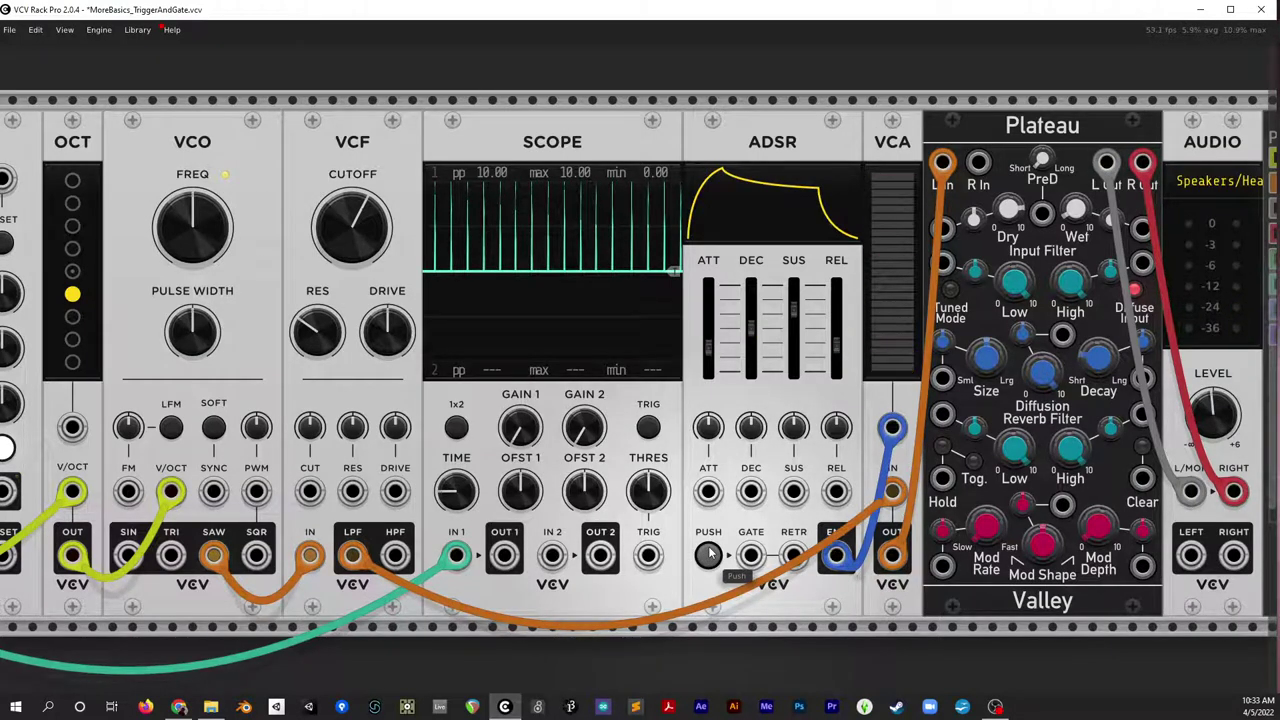
pyautogui.click(708, 553)
pyautogui.click(708, 553)
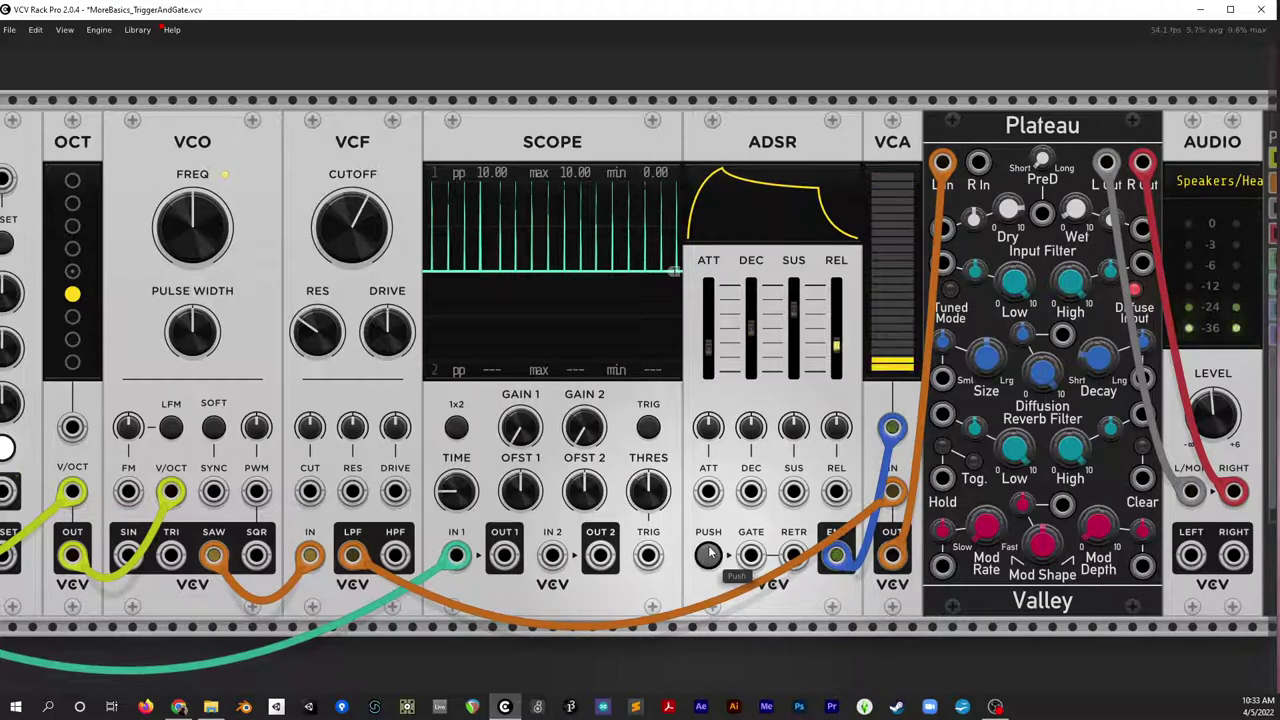
# Try the SEQ 3 TRIG output on the ADSR GATE input again and remove that cable
pyautogui.moveTo(457, 553); pyautogui.dragTo(1041, 502)
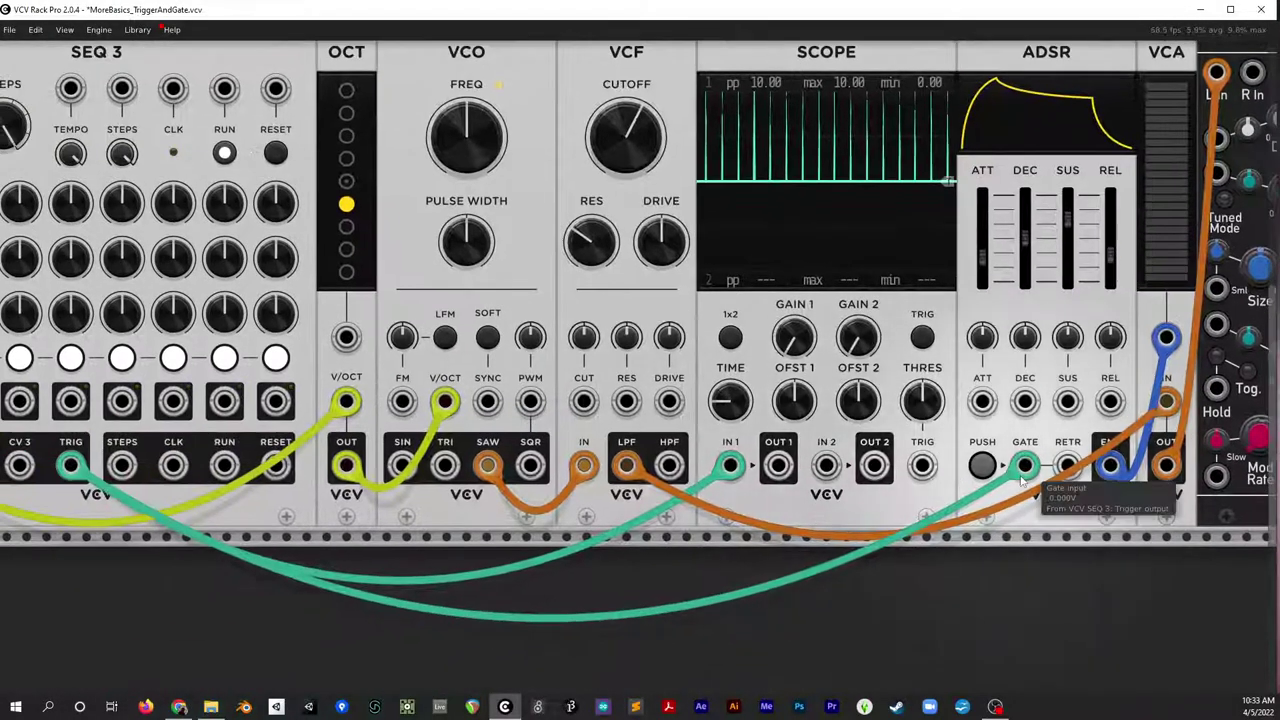
pyautogui.rightClick(1023, 466)
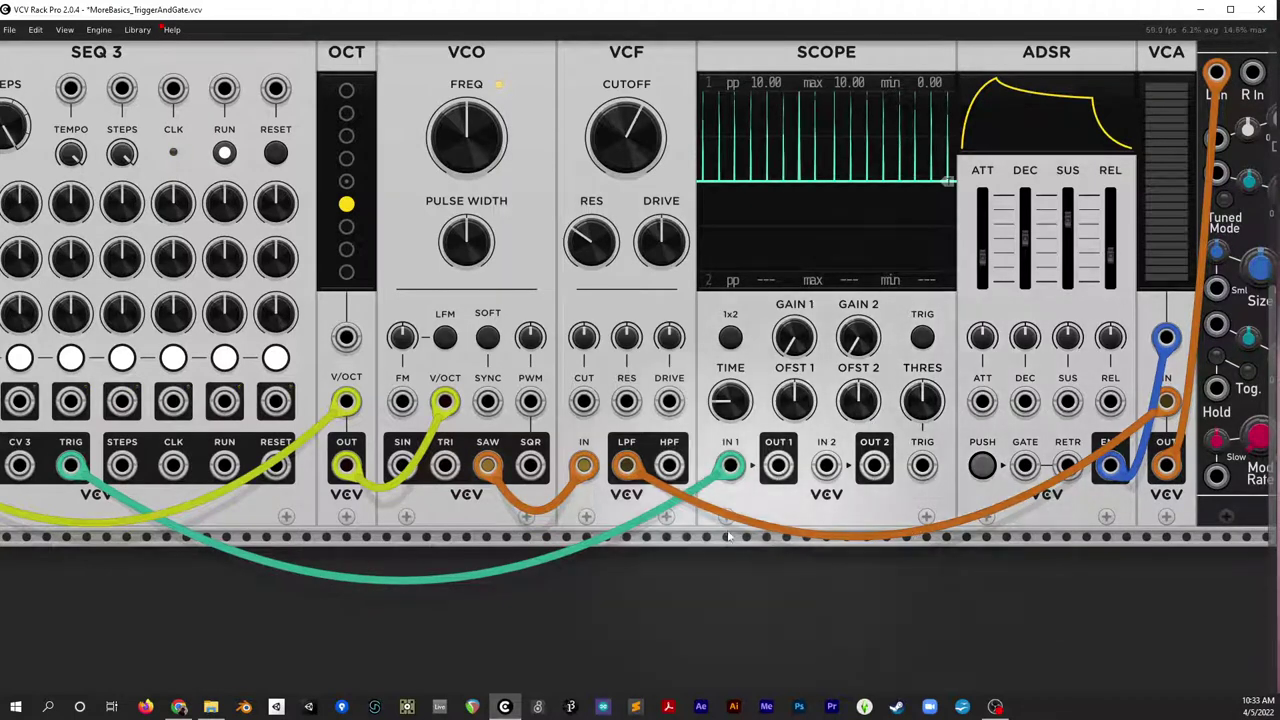
# Patch the SEQ 3 step 4 output to the Scope's IN 2 input
pyautogui.hscroll(-5, 989, 592)
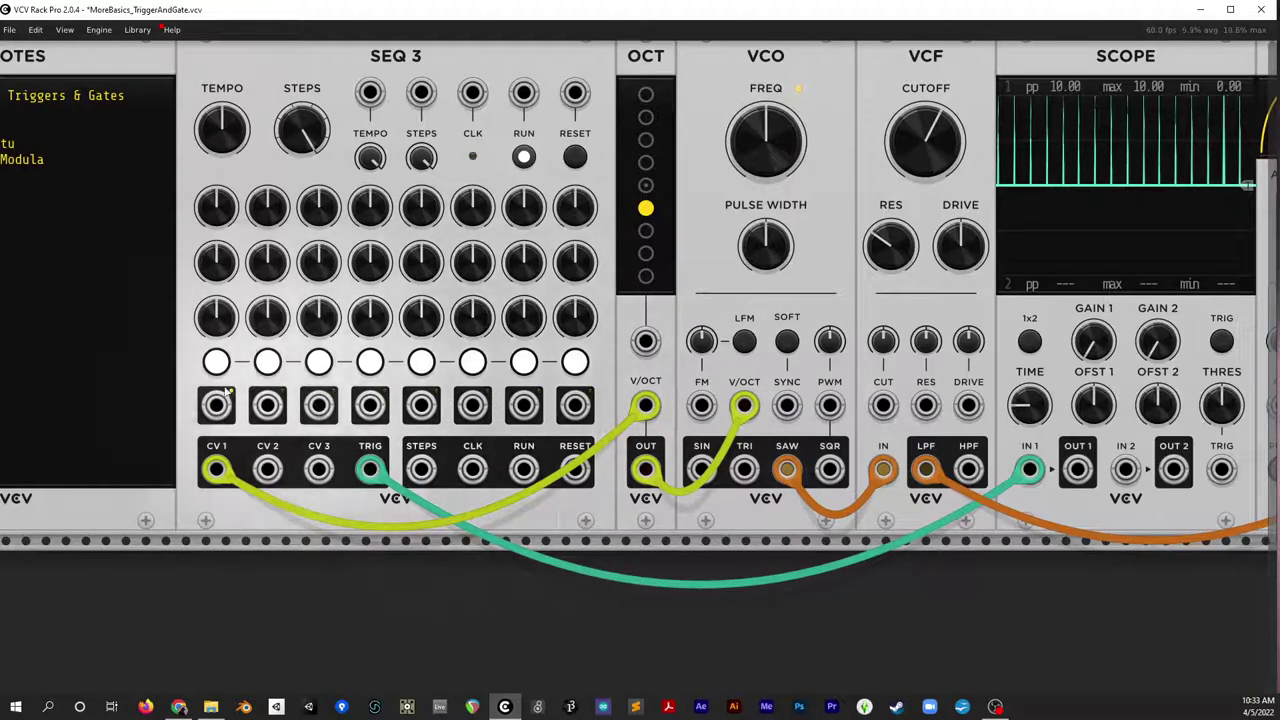
pyautogui.moveTo(370, 404); pyautogui.dragTo(1125, 469)
pyautogui.moveTo(1020, 578); pyautogui.dragTo(725, 643)
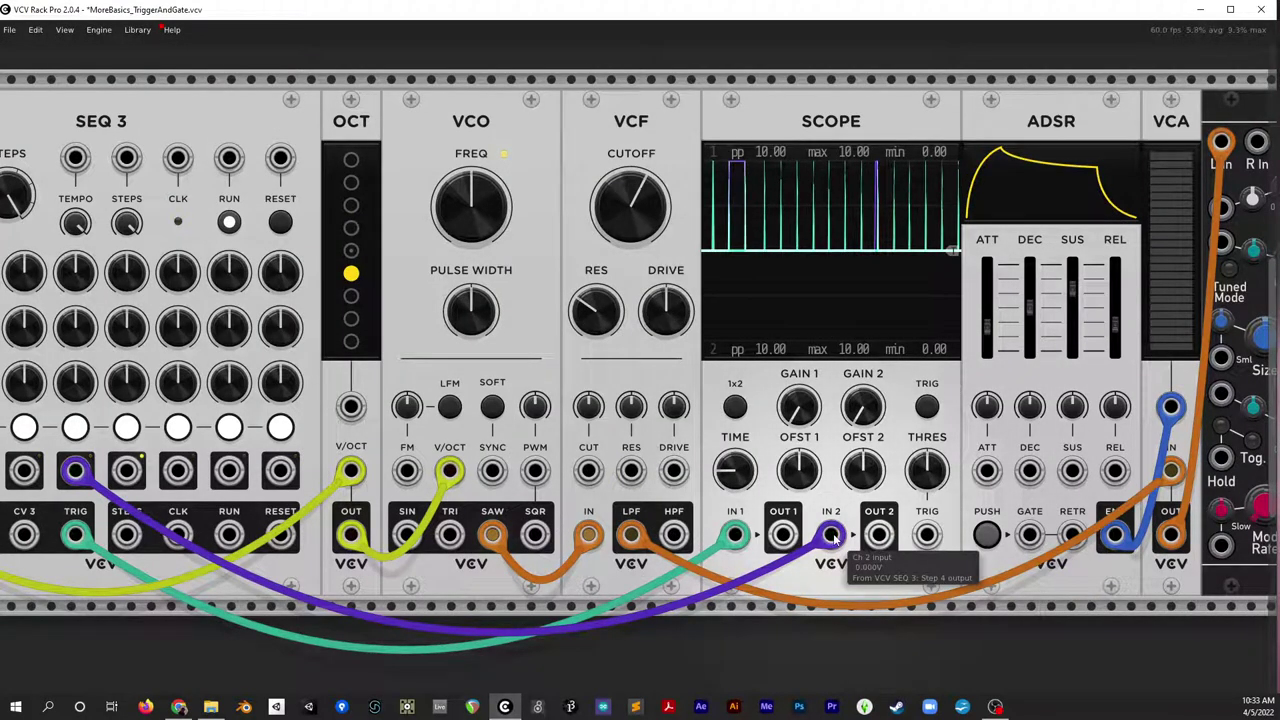
# Compare the step 4 gate with the triggers on the Scope and patch the same gate signal to the ADSR GATE input
pyautogui.hscroll(-4, 831, 537)
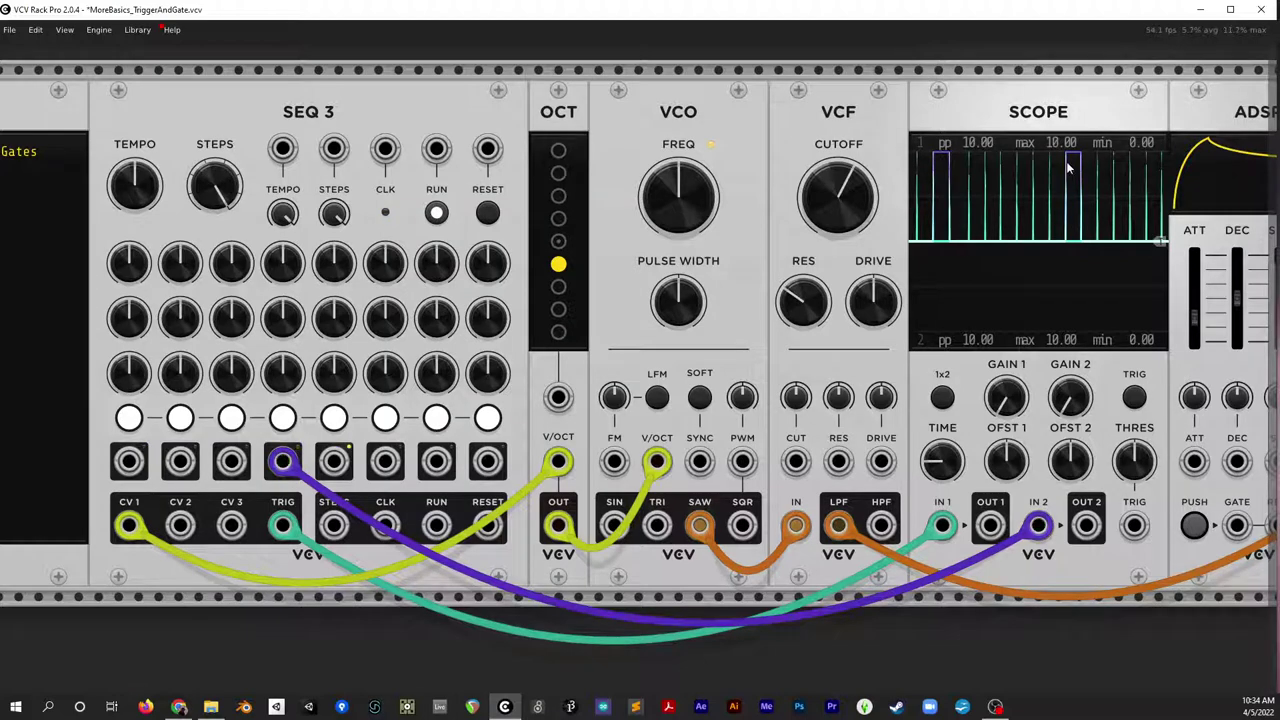
pyautogui.moveTo(1085, 420); pyautogui.dragTo(770, 300)
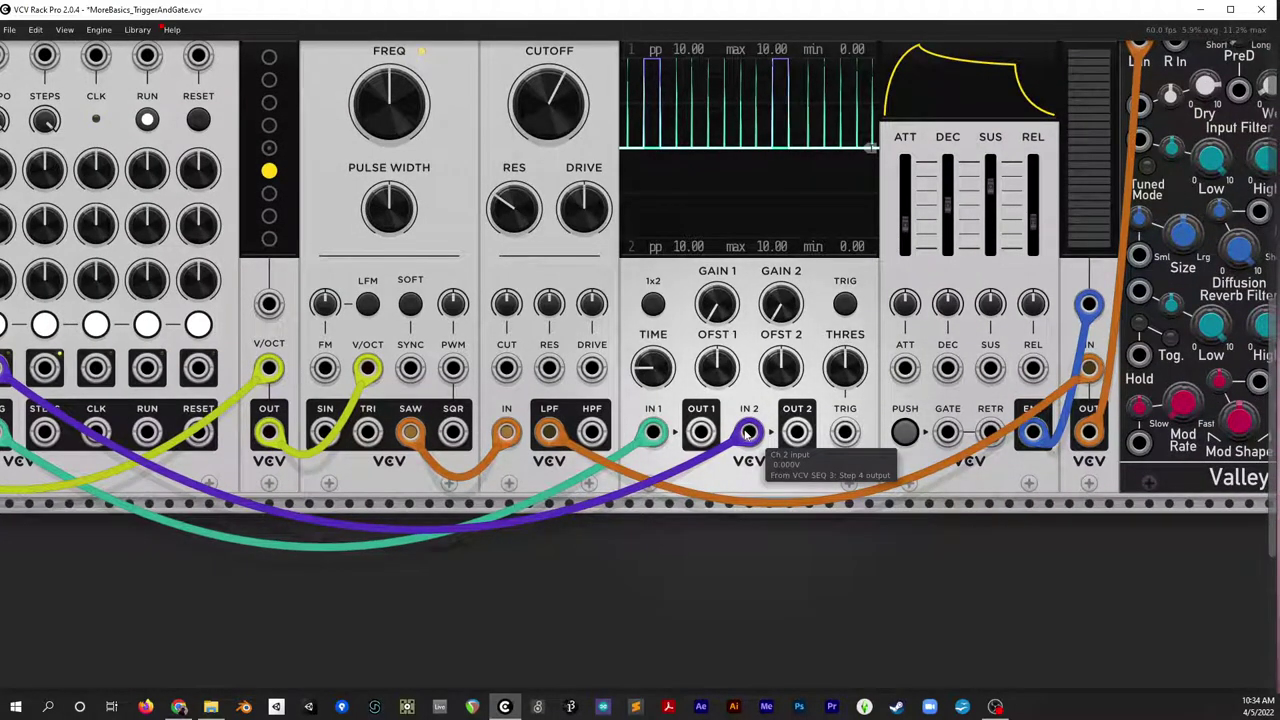
pyautogui.moveTo(749, 434); pyautogui.dragTo(947, 445)
pyautogui.scroll(3, 1002, 576)
pyautogui.hscroll(3, 1002, 576)
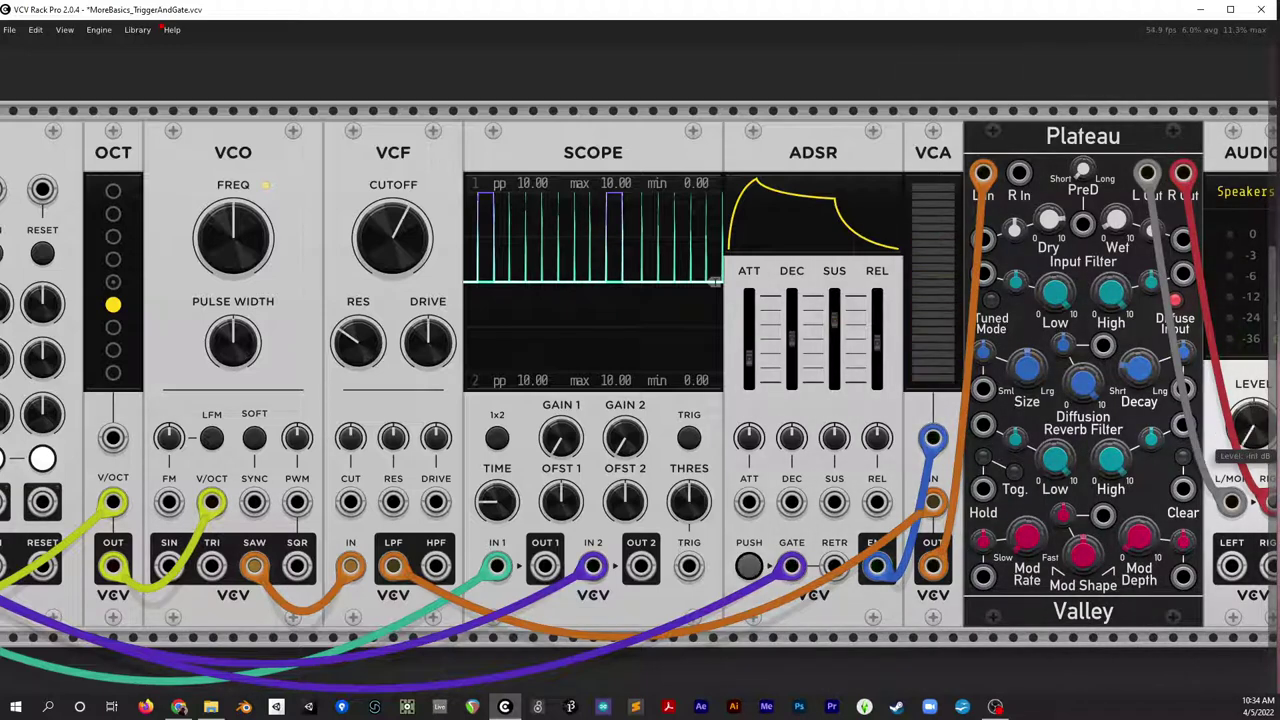
# Open the module browser, filter it by the Count Modula brand and clear the old search text
pyautogui.hotkey('ctrl', '-')
pyautogui.hscroll(-5, 896, 506)
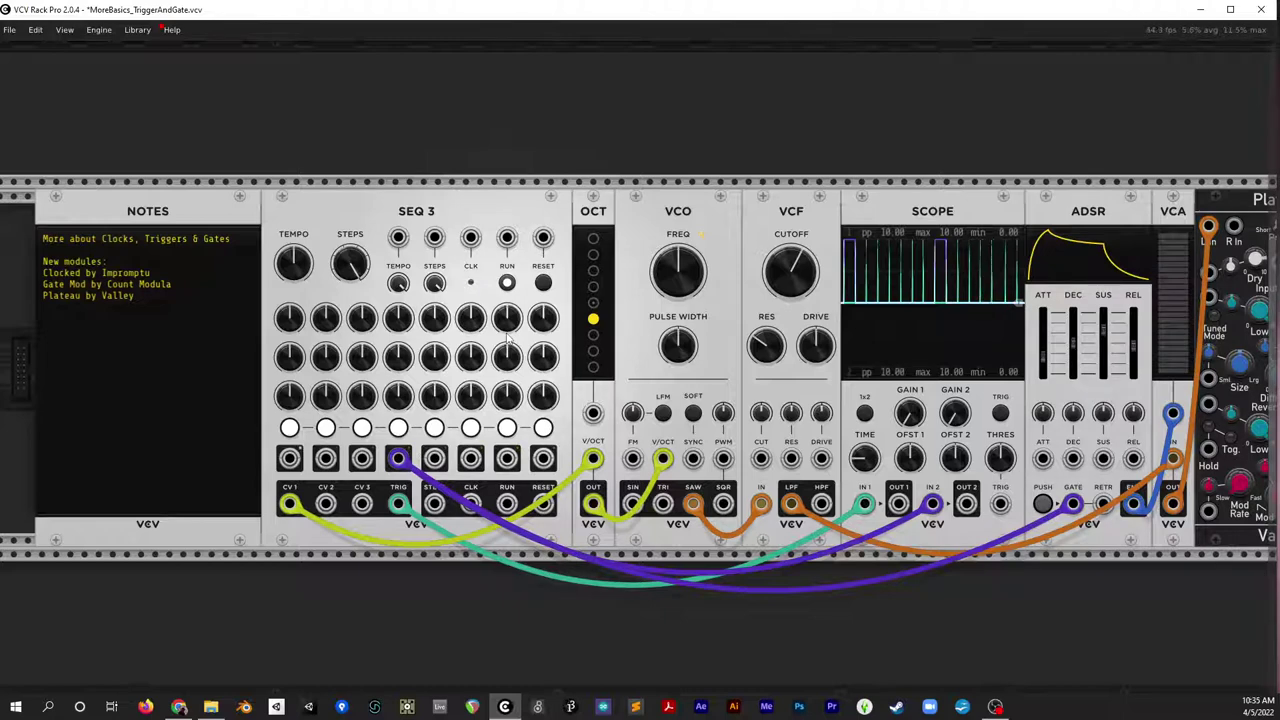
pyautogui.rightClick(652, 166)
pyautogui.click(160, 59)
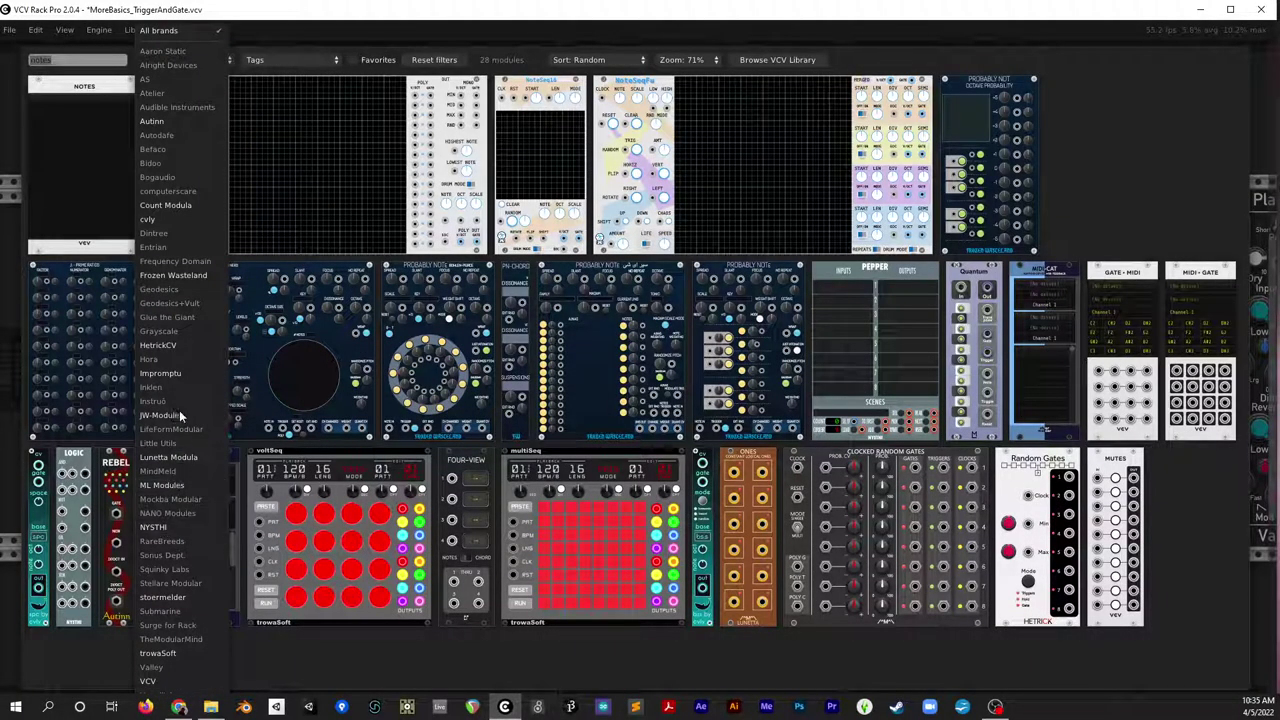
pyautogui.click(160, 205)
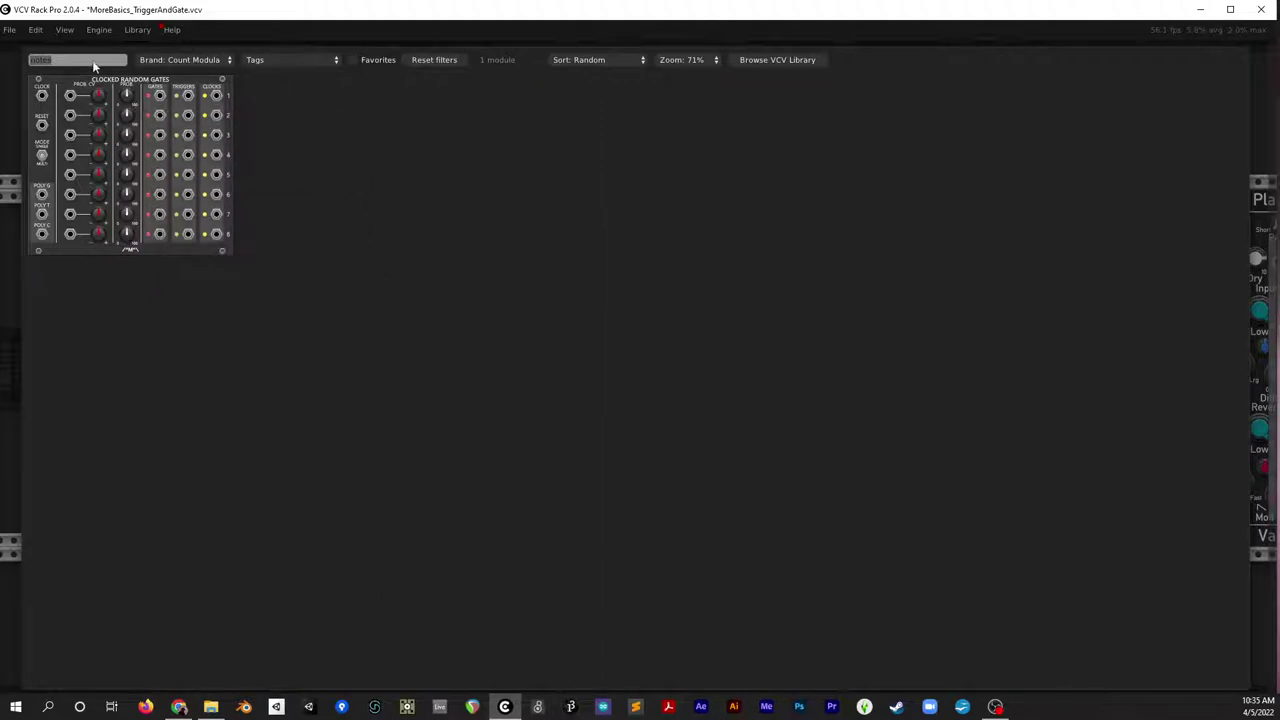
pyautogui.press('BackSpace')
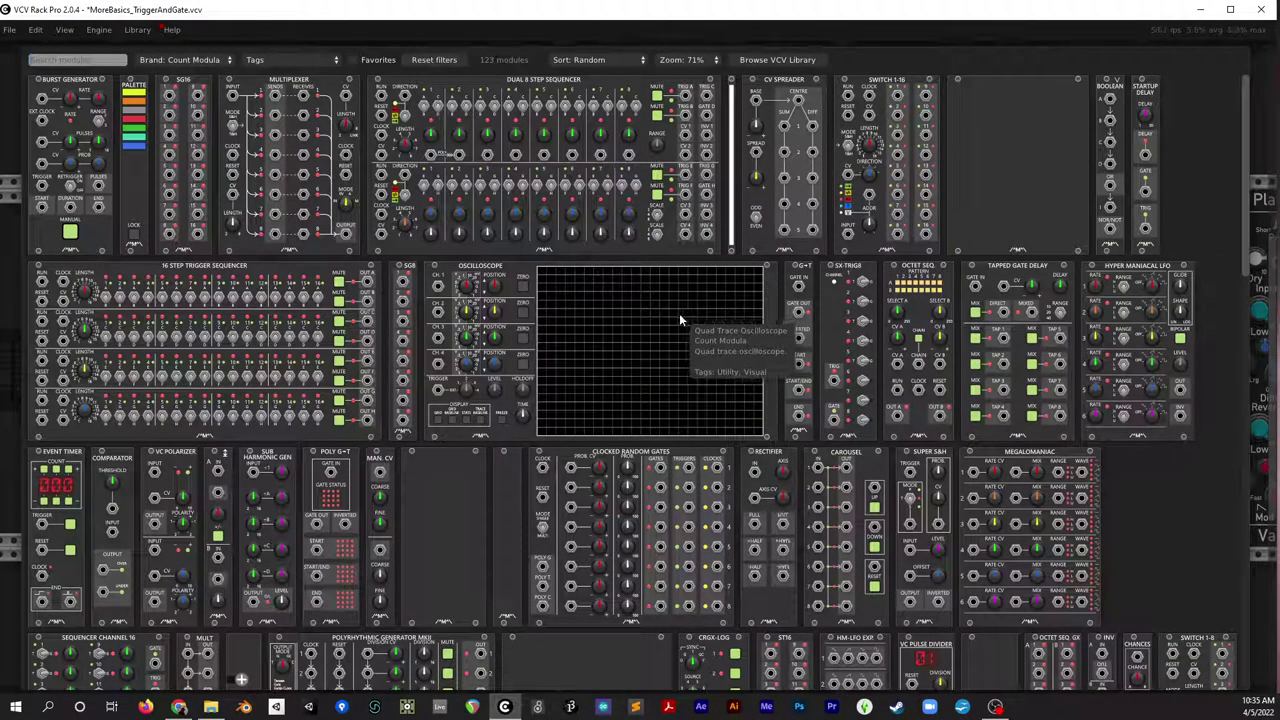
# Search the Count Modula modules for "gate mod" and add the Gate Mod module to the rack
pyautogui.scroll(-10, 679, 340)
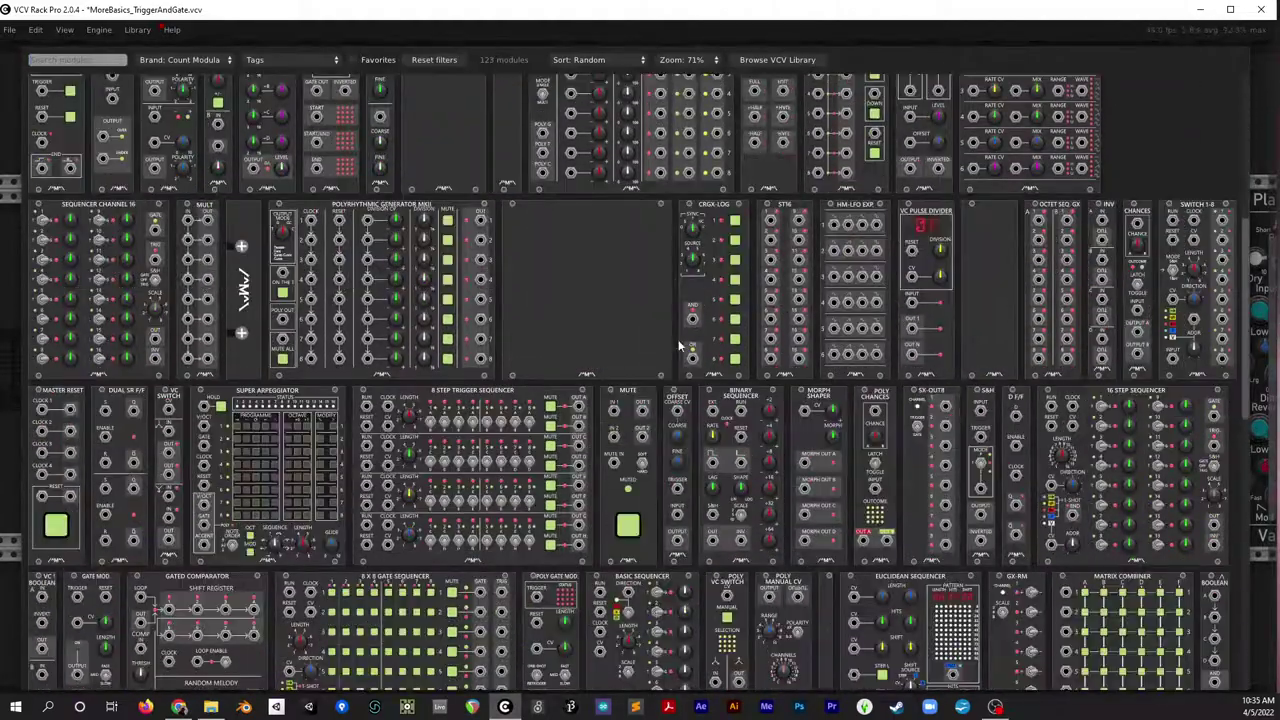
pyautogui.scroll(-5, 679, 350)
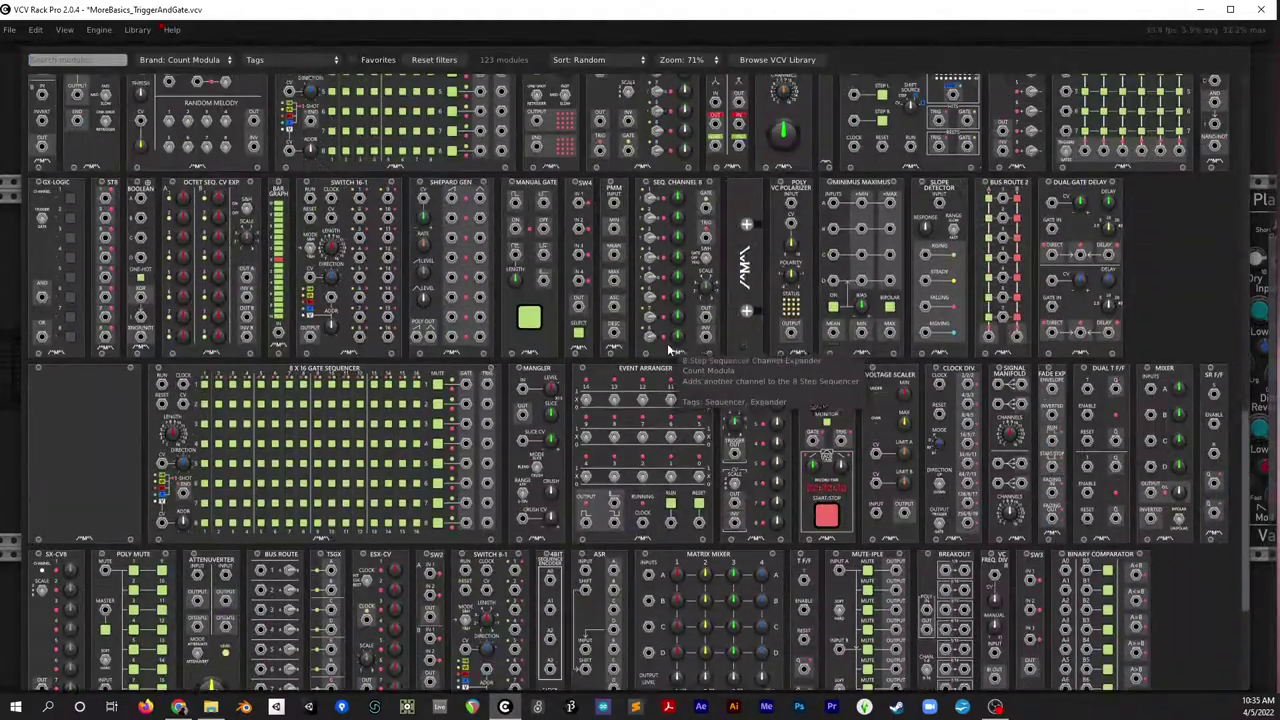
pyautogui.scroll(15, 668, 346)
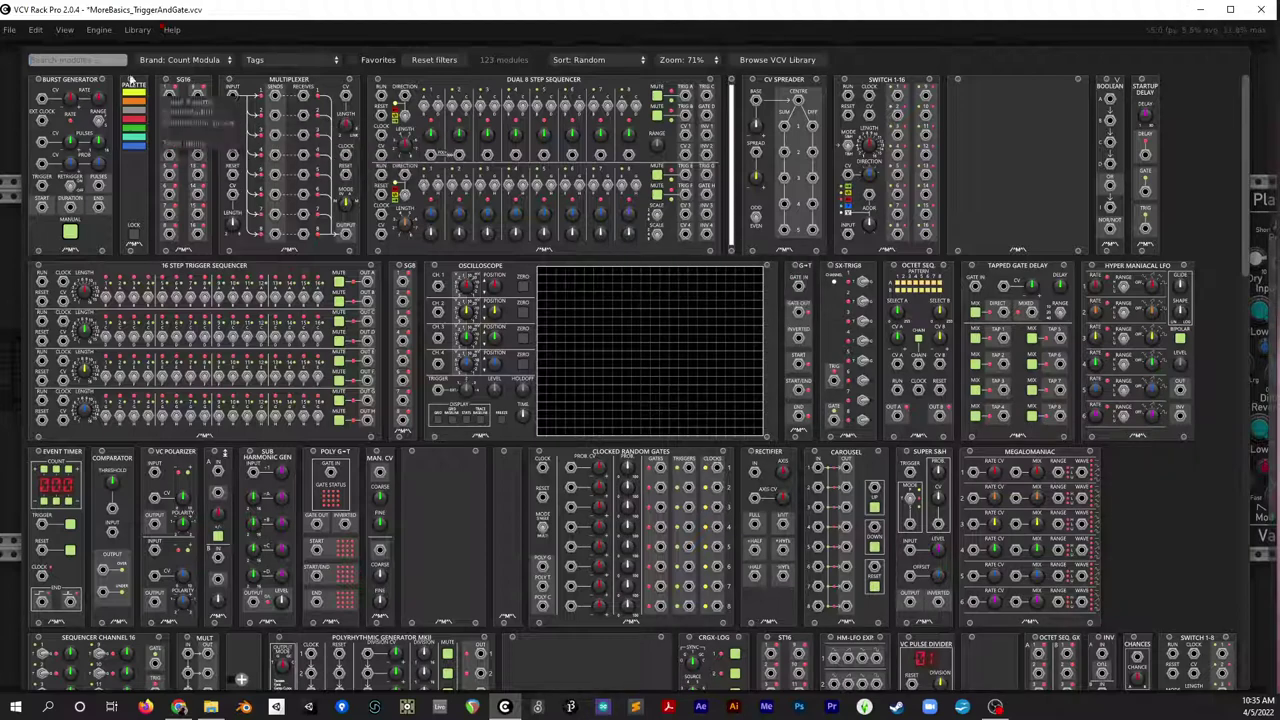
pyautogui.write('gate mod')
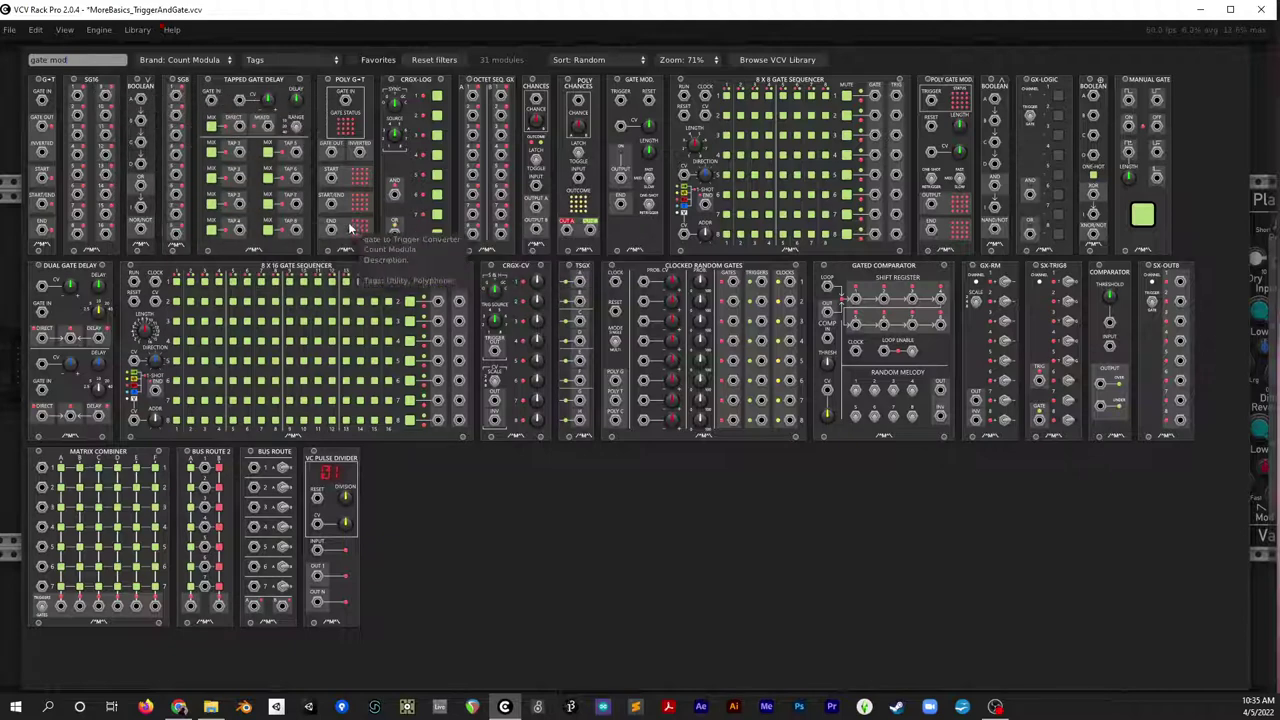
pyautogui.click(631, 107)
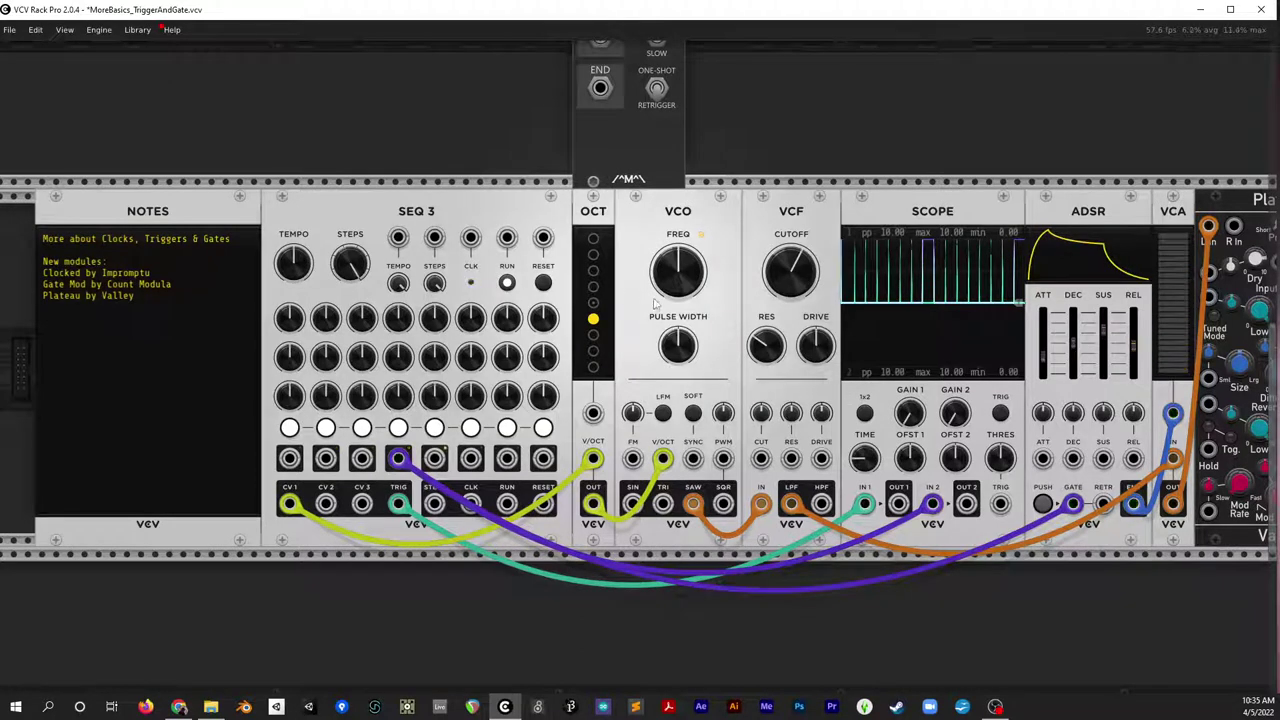
# Make room between SEQ 3 and OCT, place the Gate Mod module there and close the remaining gap
pyautogui.moveTo(121, 122); pyautogui.dragTo(382, 290)
pyautogui.moveTo(367, 235); pyautogui.dragTo(197, 235)
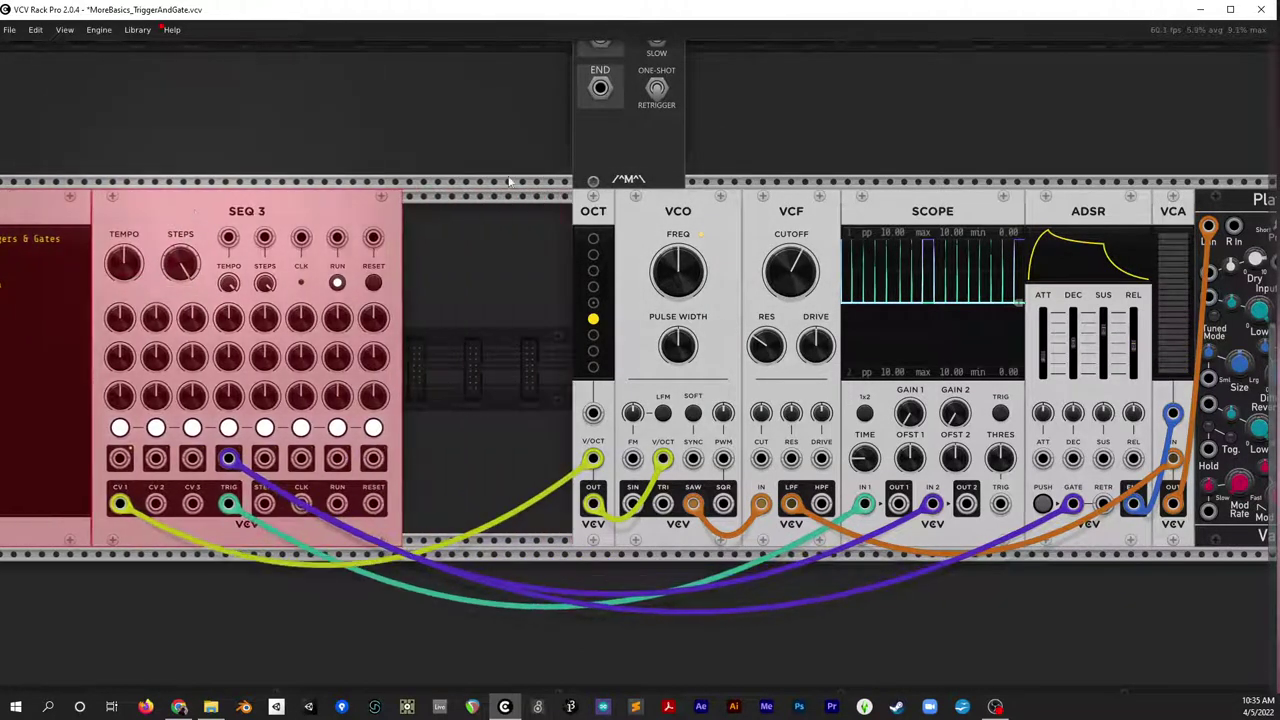
pyautogui.moveTo(628, 140); pyautogui.dragTo(458, 498)
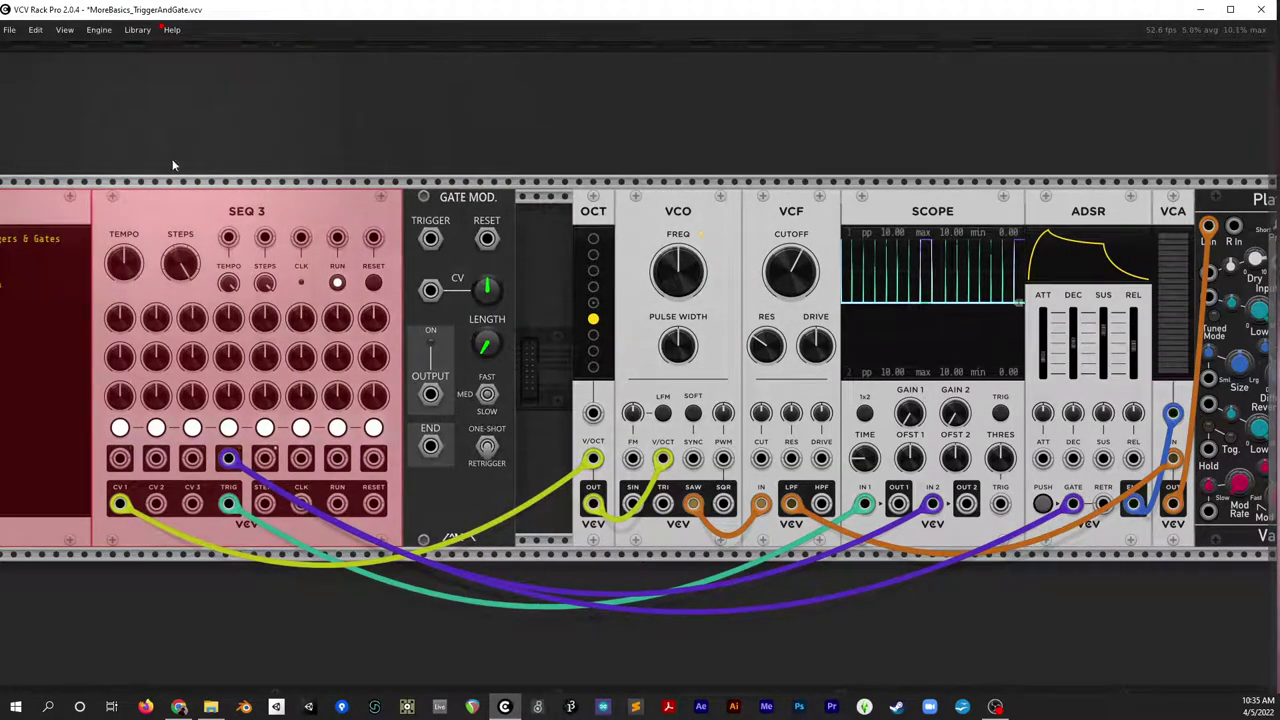
pyautogui.moveTo(75, 120); pyautogui.dragTo(430, 306)
pyautogui.moveTo(458, 212); pyautogui.dragTo(515, 210)
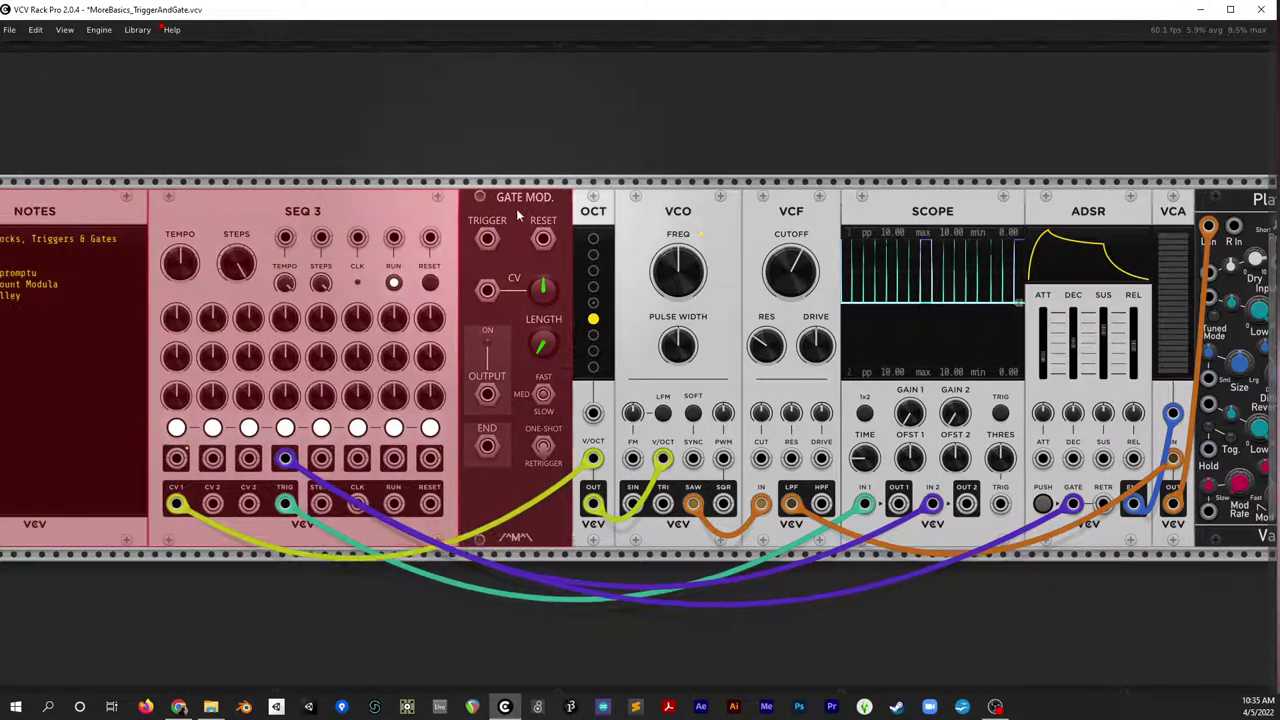
pyautogui.click(581, 148)
# Remove the step 4 cables from Scope IN 2 and ADSR GATE, and patch SEQ 3 TRIG to the Gate Mod TRIGGER input
pyautogui.rightClick(933, 506)
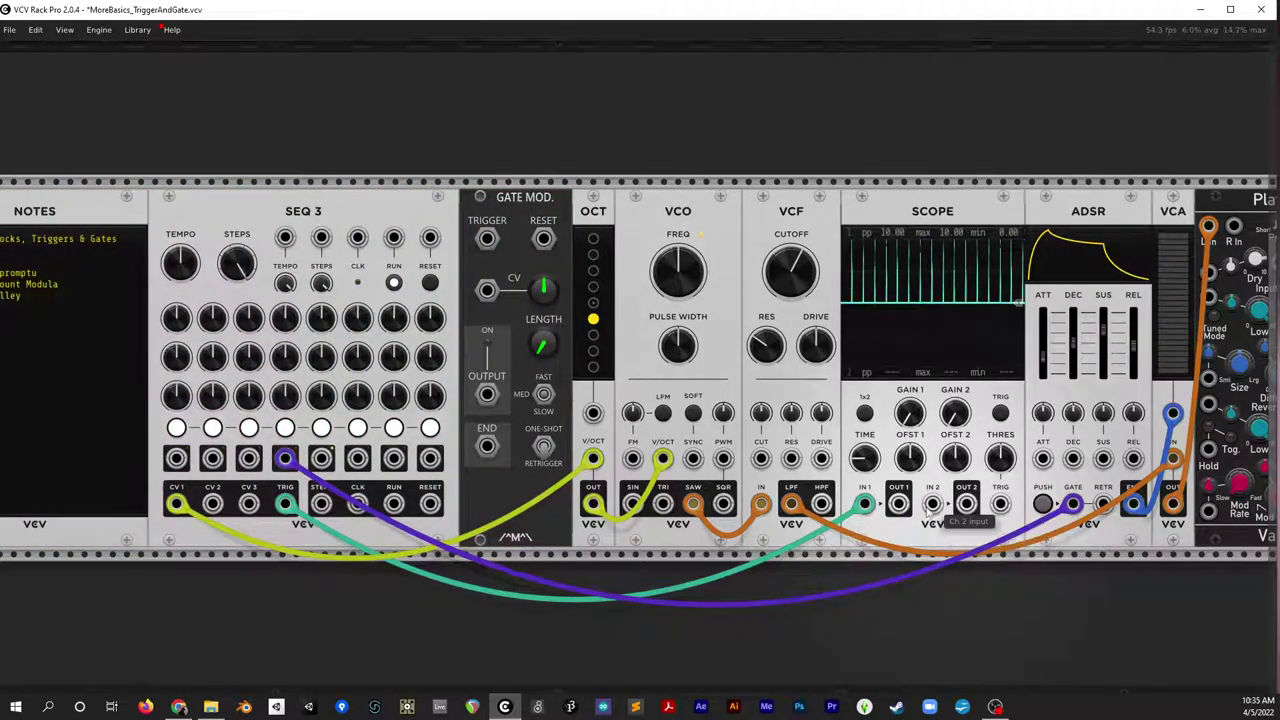
pyautogui.rightClick(1073, 504)
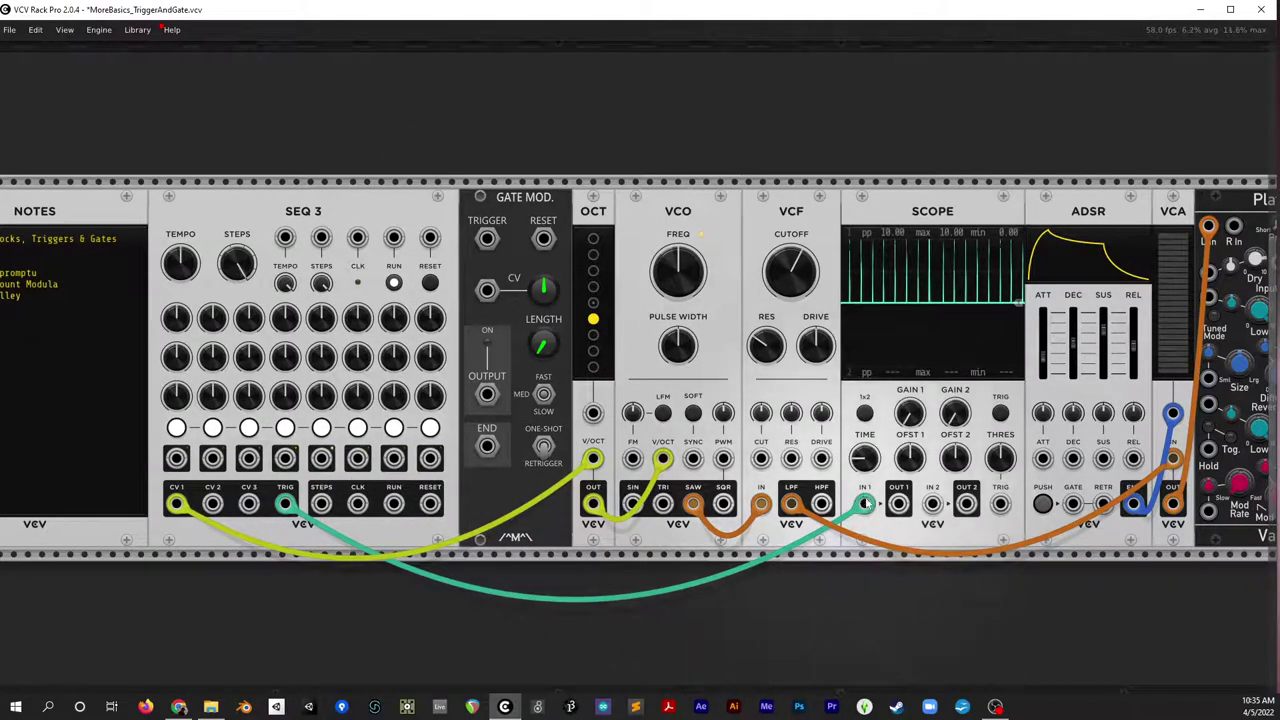
pyautogui.moveTo(864, 503); pyautogui.dragTo(488, 240)
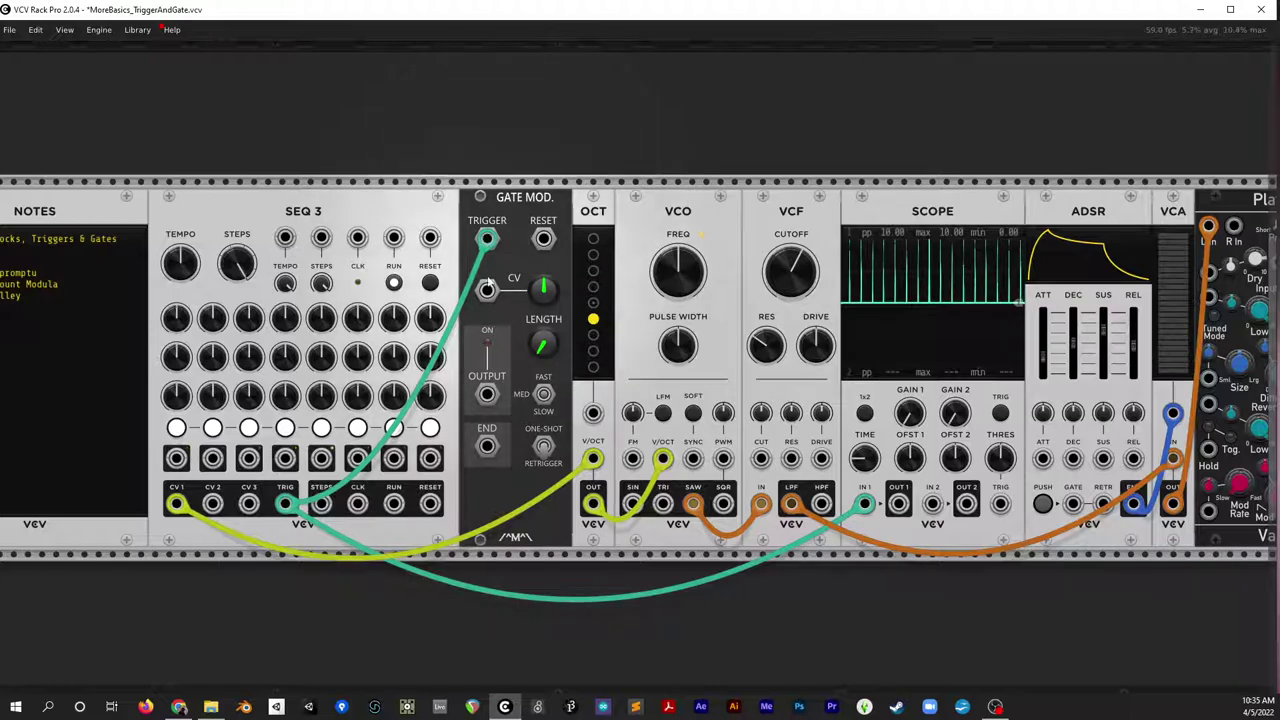
# Patch the Gate Mod OUTPUT to the Scope's IN 2 input
pyautogui.hotkey('ctrl', '=')
pyautogui.moveTo(433, 281); pyautogui.dragTo(506, 271)
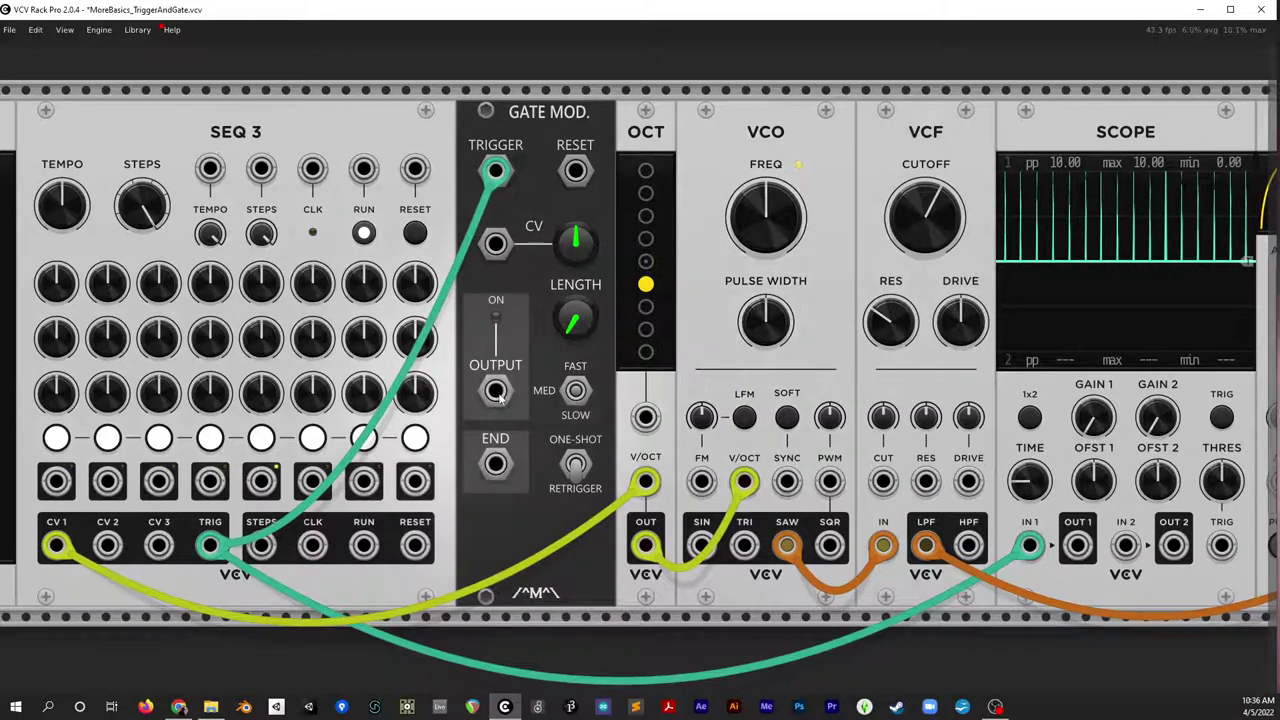
pyautogui.moveTo(495, 391); pyautogui.dragTo(1125, 545)
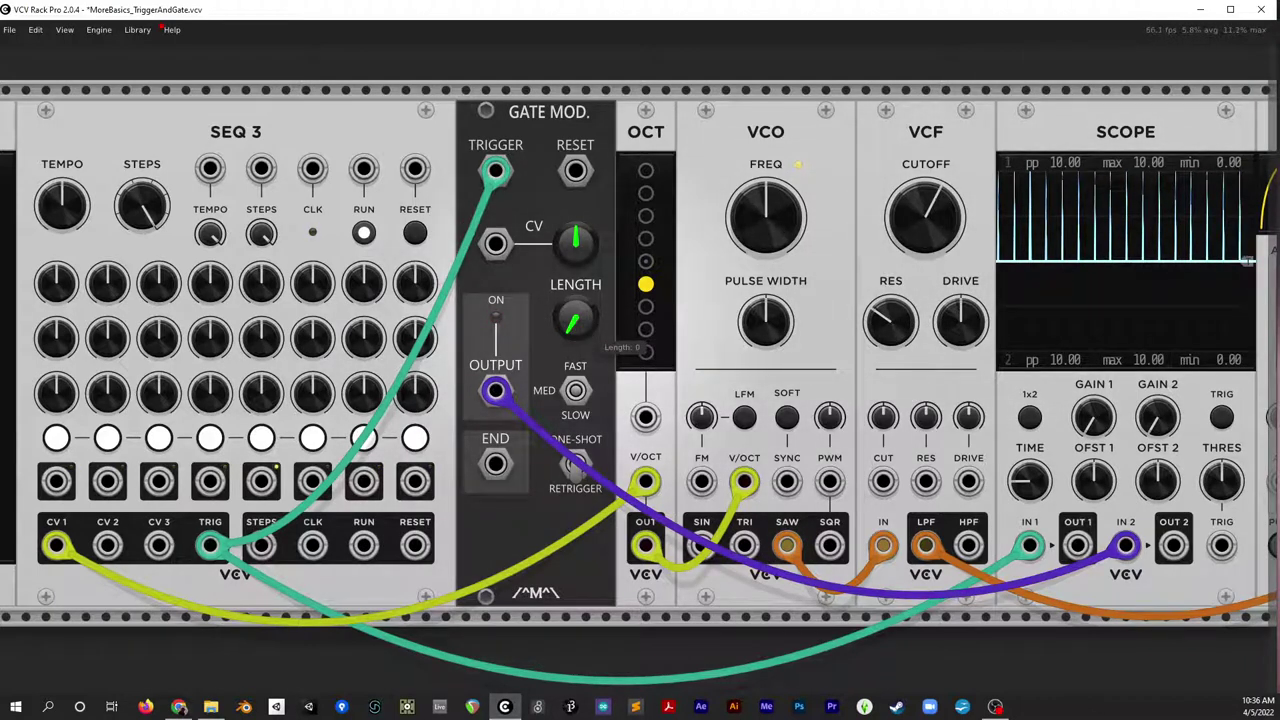
# Increase the Gate Mod's LENGTH slightly to widen its gates, comparing them with the triggers on the Scope
pyautogui.moveTo(575, 319); pyautogui.dragTo(572, 296)
pyautogui.moveTo(1150, 264); pyautogui.dragTo(951, 255)
pyautogui.hscroll(-1, 952, 256)
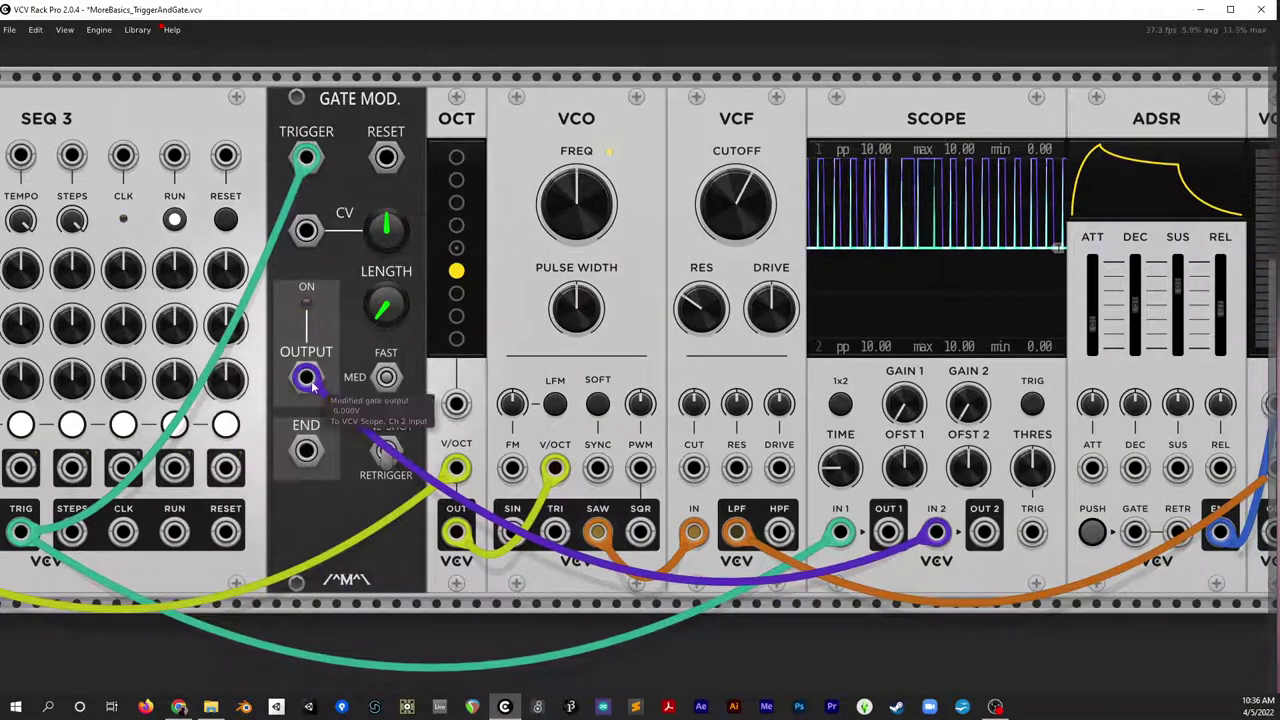
pyautogui.moveTo(386, 315)
pyautogui.moveTo(386, 315)
pyautogui.mouseDown()
pyautogui.moveTo(386, 300)
pyautogui.moveTo(386, 312)
pyautogui.mouseUp()
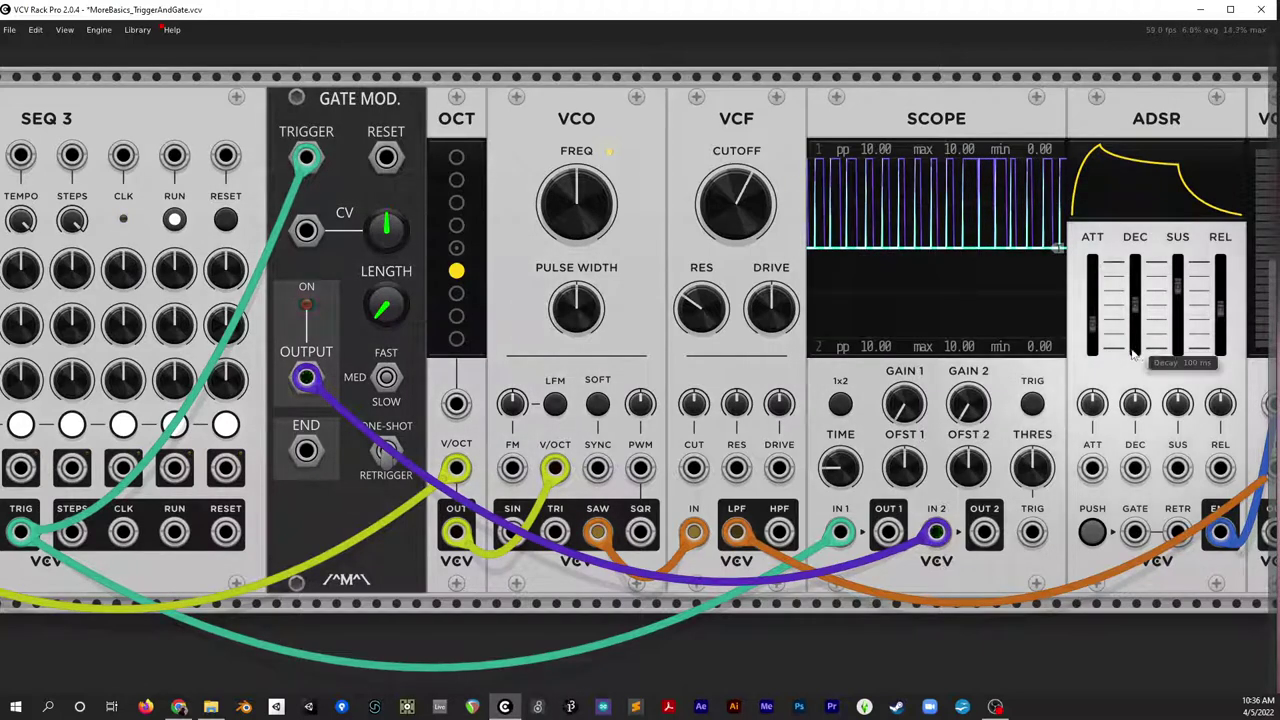
# Patch the Gate Mod OUTPUT to the ADSR GATE input as well and check the Audio module's level
pyautogui.moveTo(1014, 422); pyautogui.dragTo(956, 382)
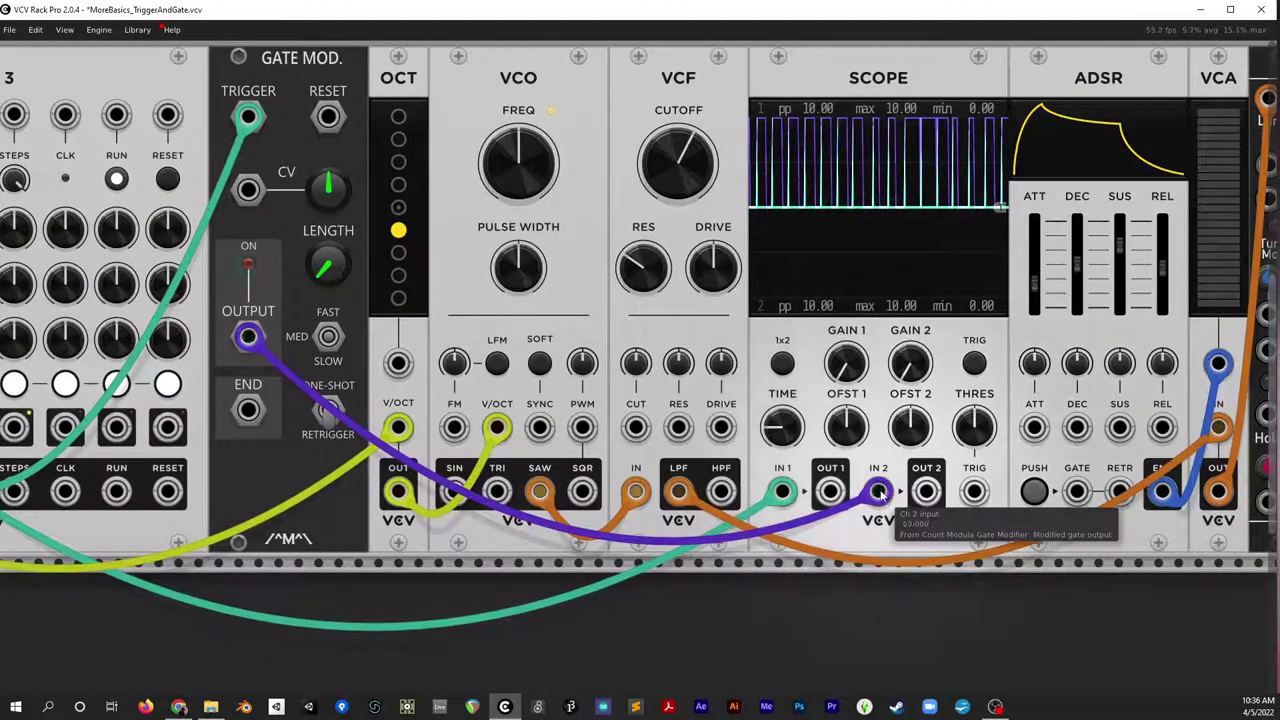
pyautogui.moveTo(877, 490); pyautogui.dragTo(1077, 492)
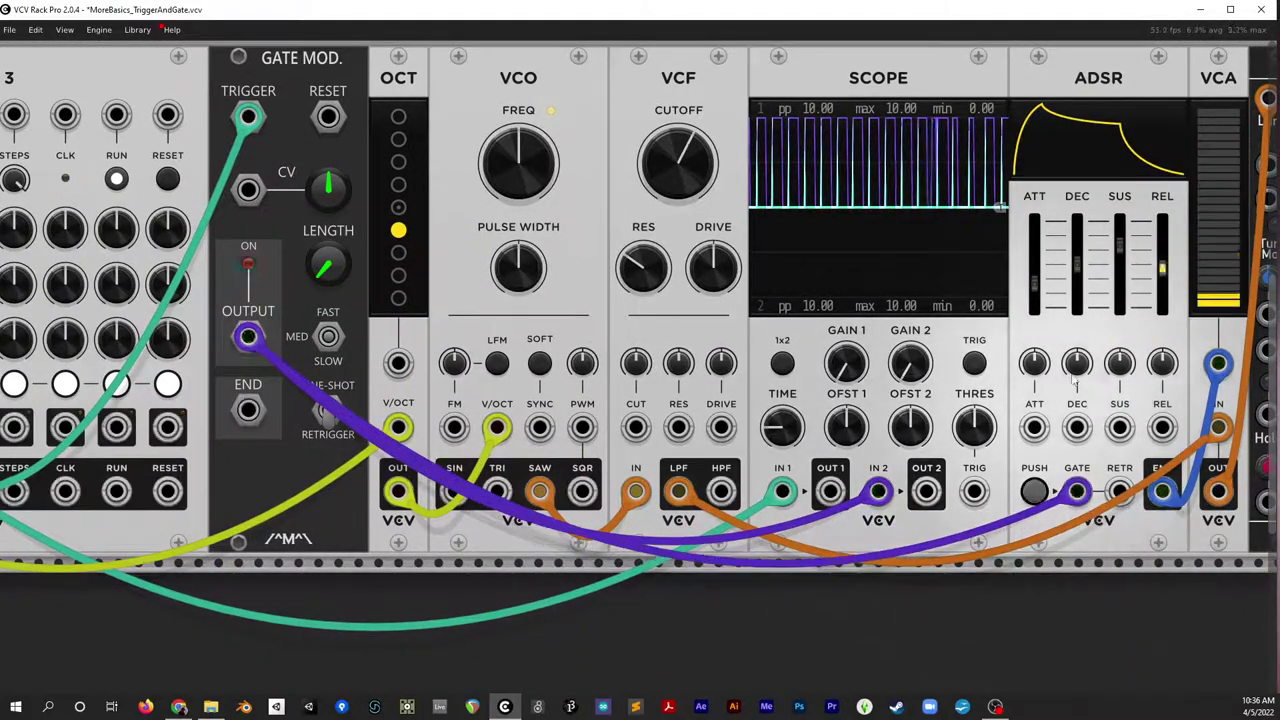
pyautogui.moveTo(1040, 400); pyautogui.dragTo(437, 368)
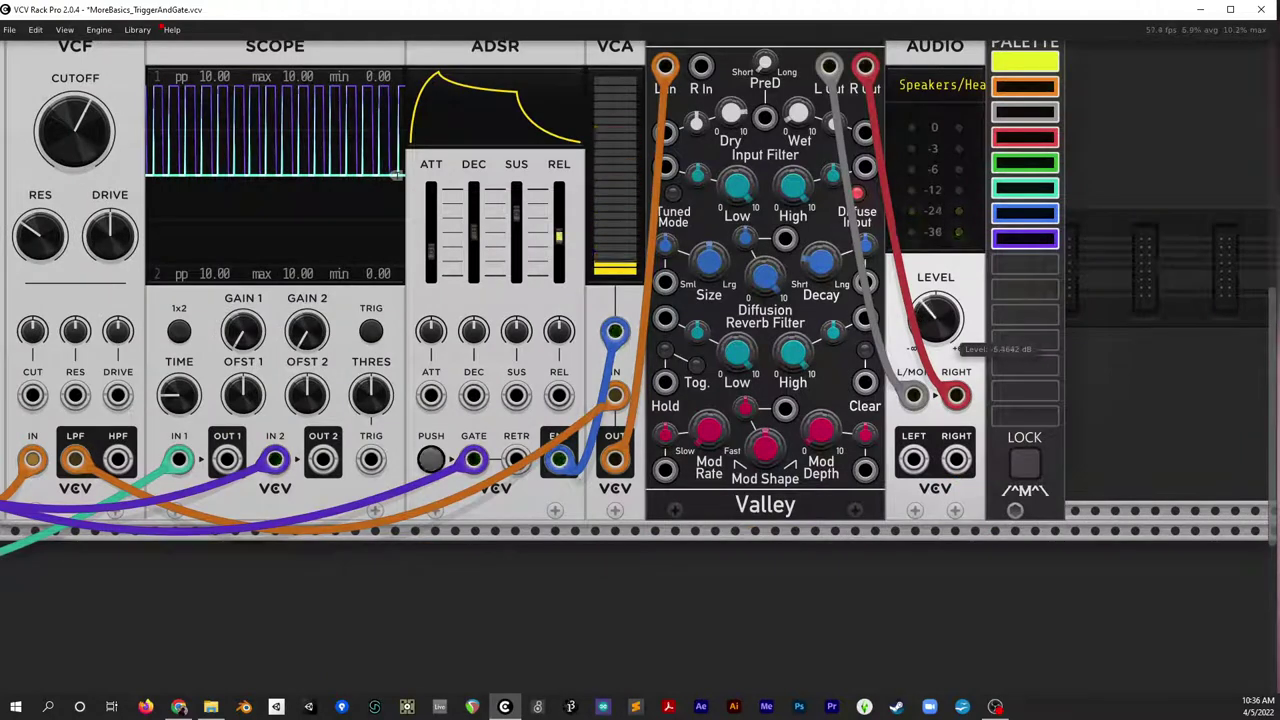
pyautogui.hscroll(-5, 1163, 373)
pyautogui.scroll(3, 1163, 373)
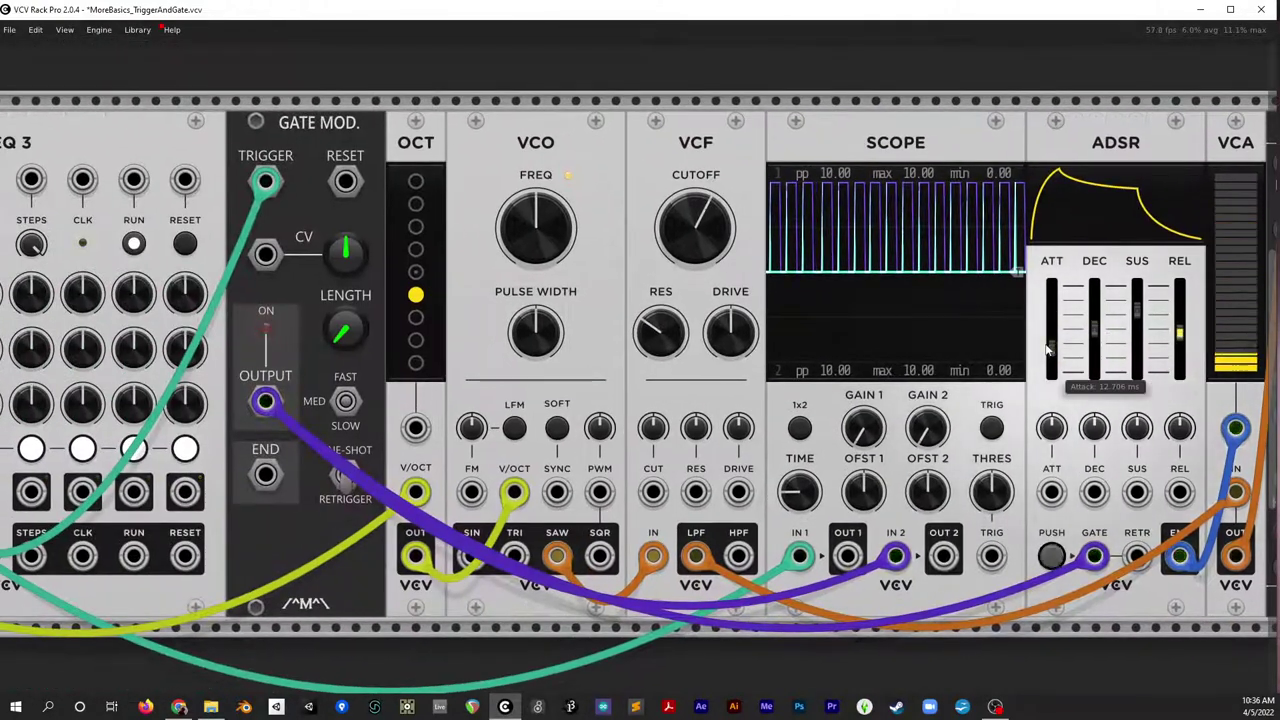
# Lower the ADSR's attack, sustain and release, with the release at about 5 ms, and shorten the Gate Mod's LENGTH to about 0.17
pyautogui.moveTo(1051, 349); pyautogui.dragTo(1051, 368)
pyautogui.moveTo(1138, 314); pyautogui.dragTo(1180, 359)
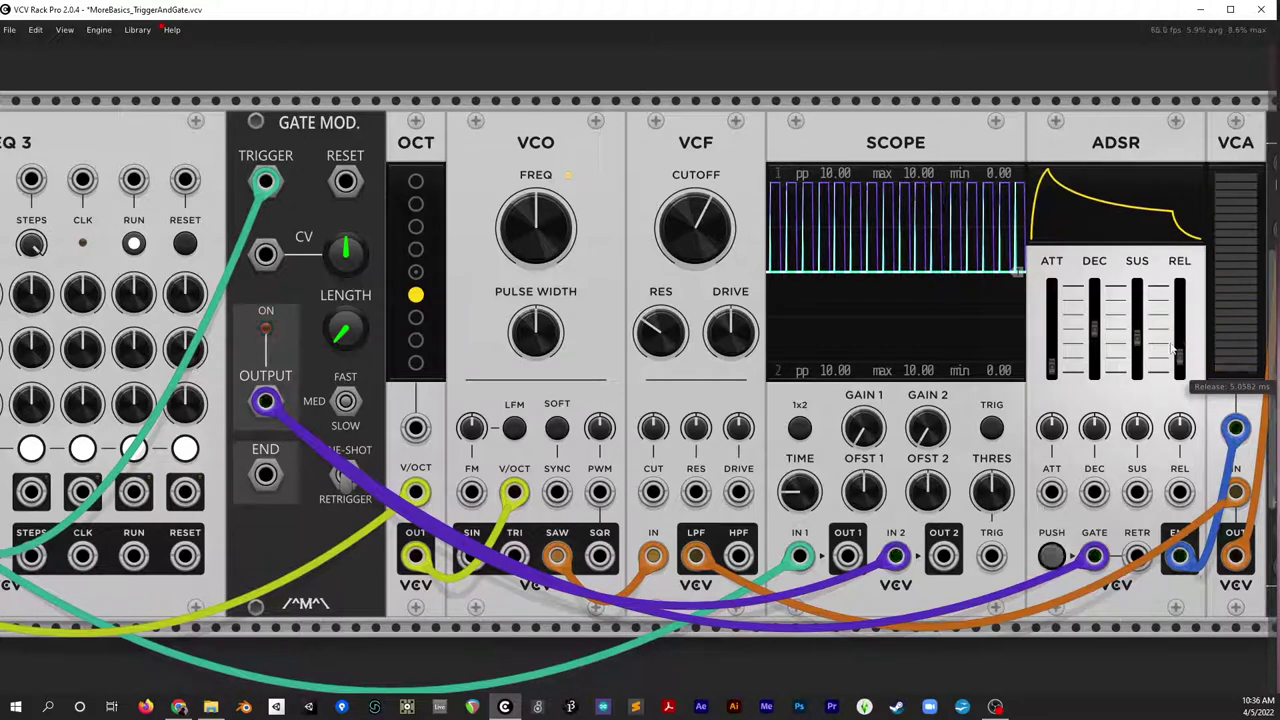
pyautogui.moveTo(359, 336)
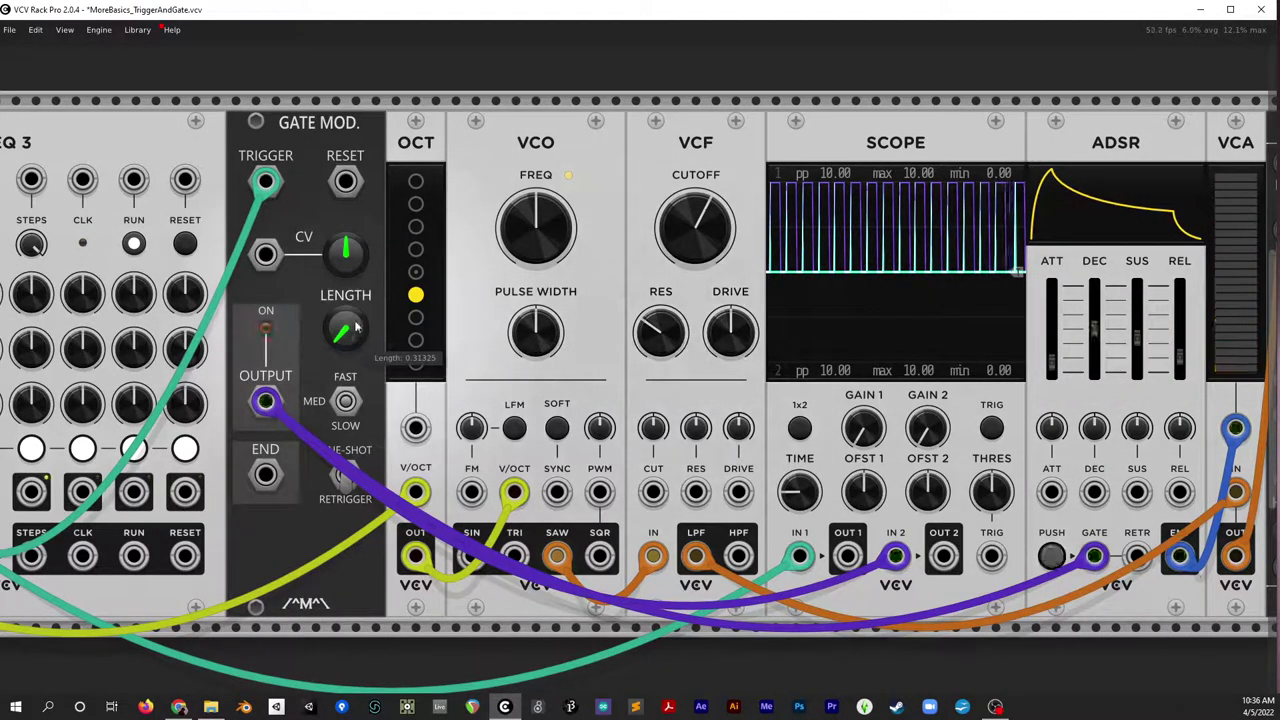
pyautogui.moveTo(359, 336); pyautogui.dragTo(352, 334)
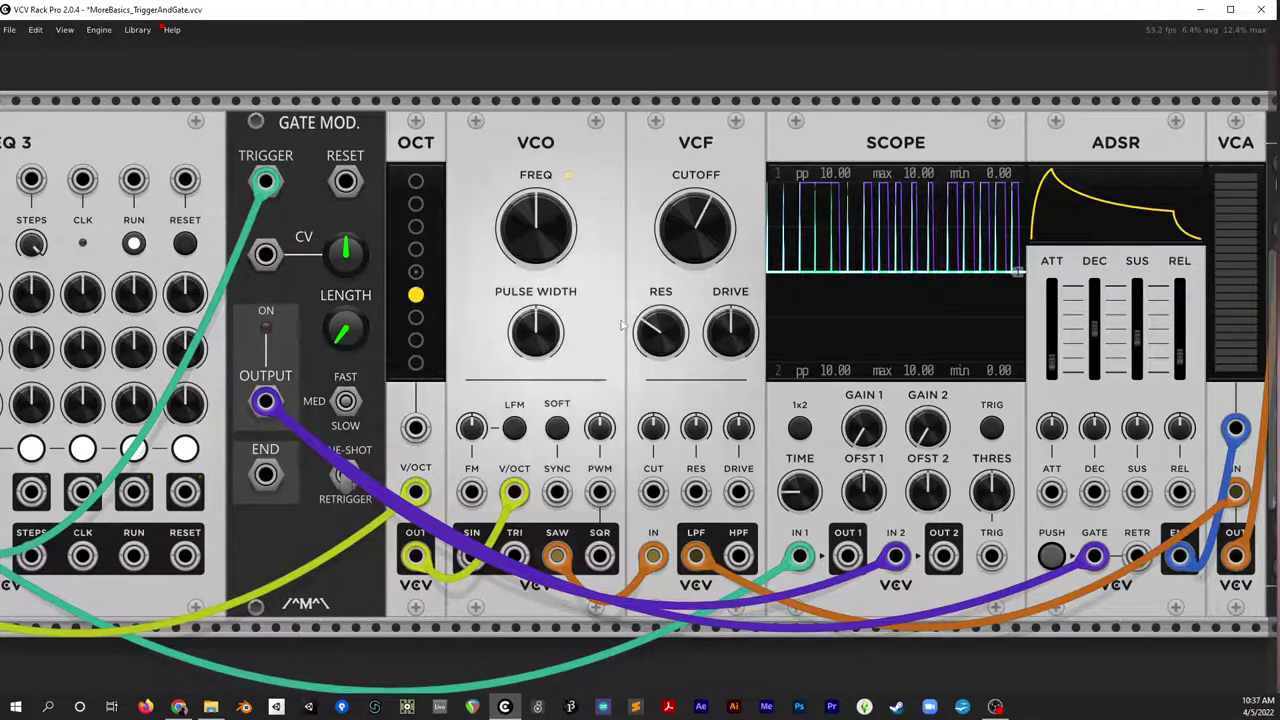
# Lower the VCF's cutoff and raise its resonance to about 47%
pyautogui.moveTo(709, 241); pyautogui.dragTo(660, 318)
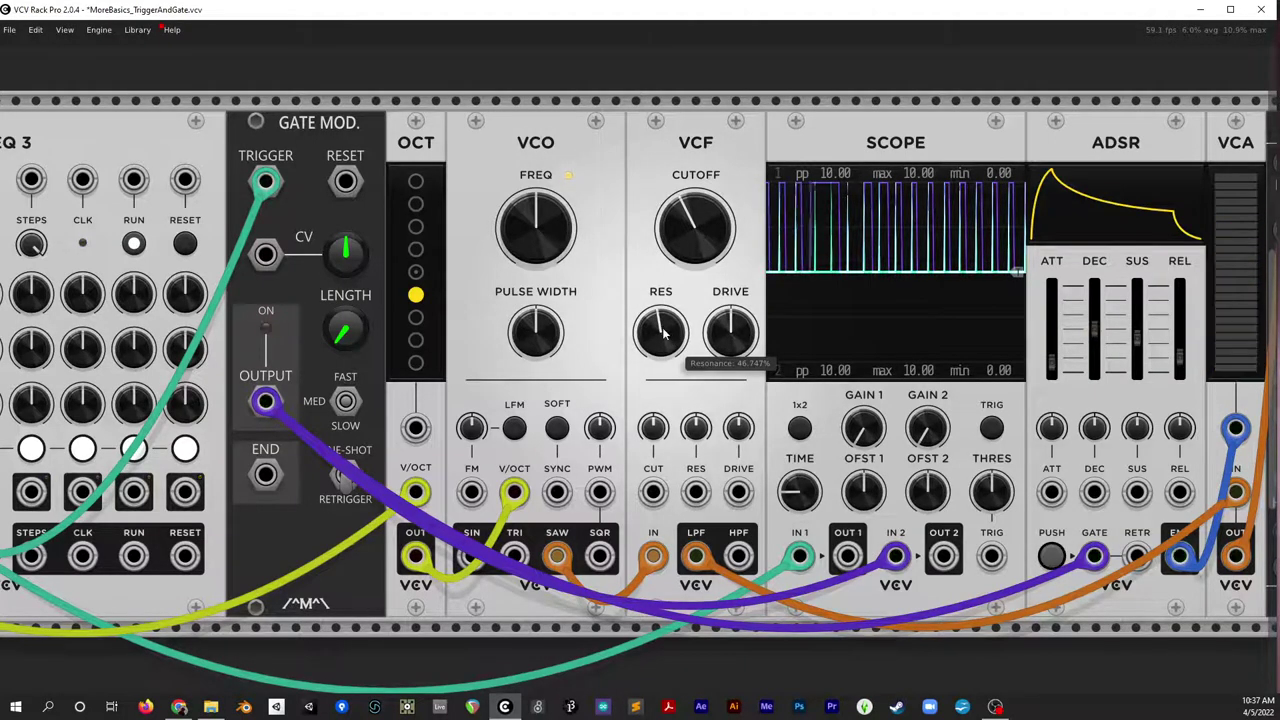
pyautogui.moveTo(993, 320); pyautogui.dragTo(616, 291)
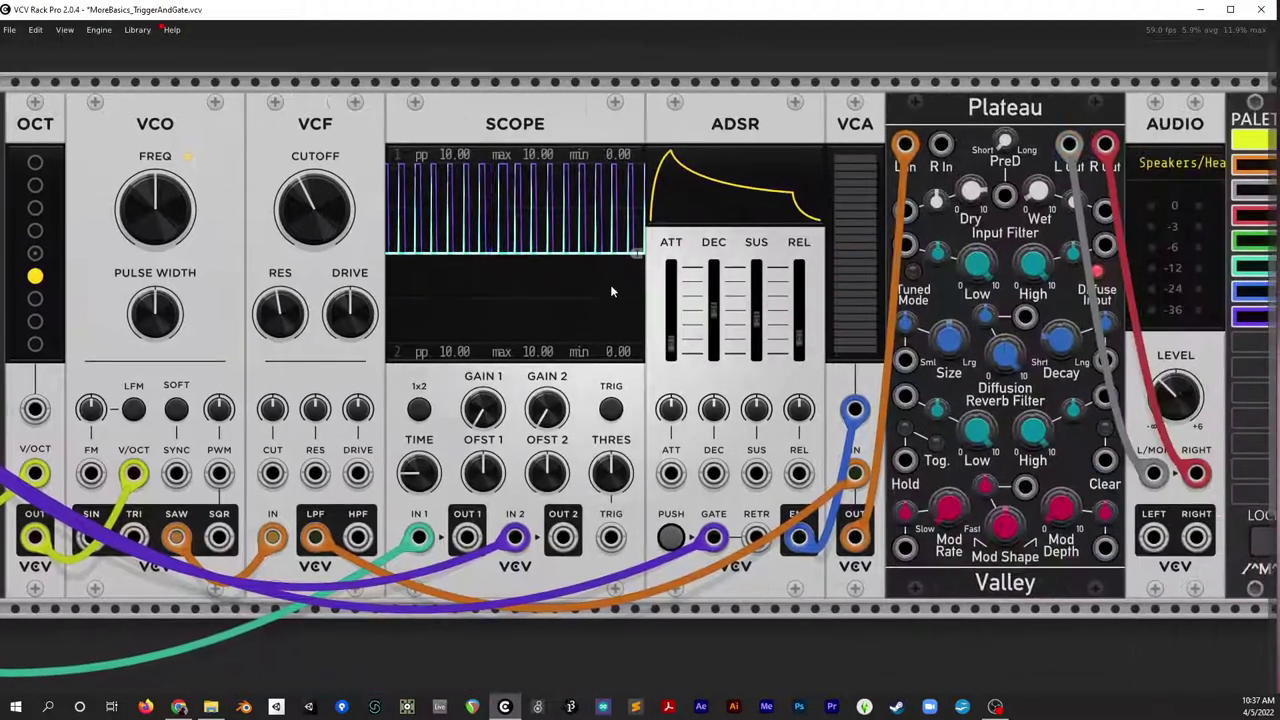
# Sweep the Gate Mod's LENGTH up to its maximum of 10 and back down in the Medium range, comparing gates with triggers on the Scope
pyautogui.moveTo(486, 336); pyautogui.dragTo(884, 330)
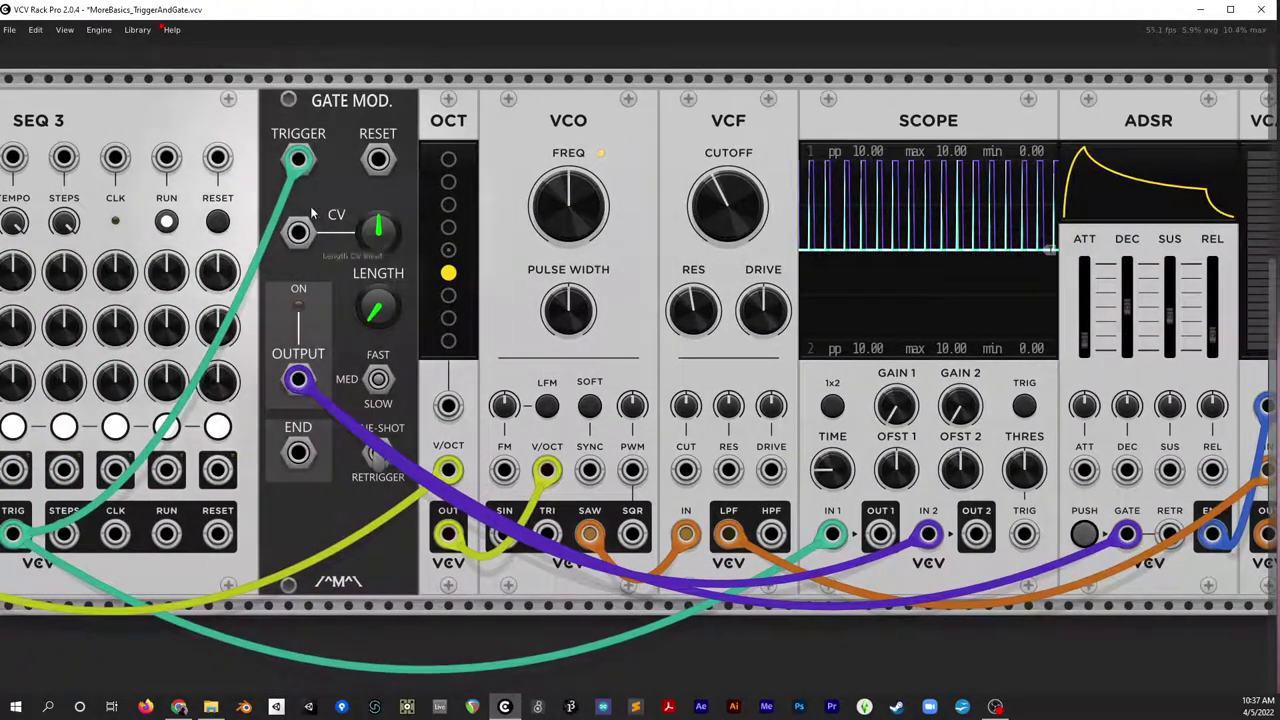
pyautogui.moveTo(318, 222); pyautogui.dragTo(535, 194)
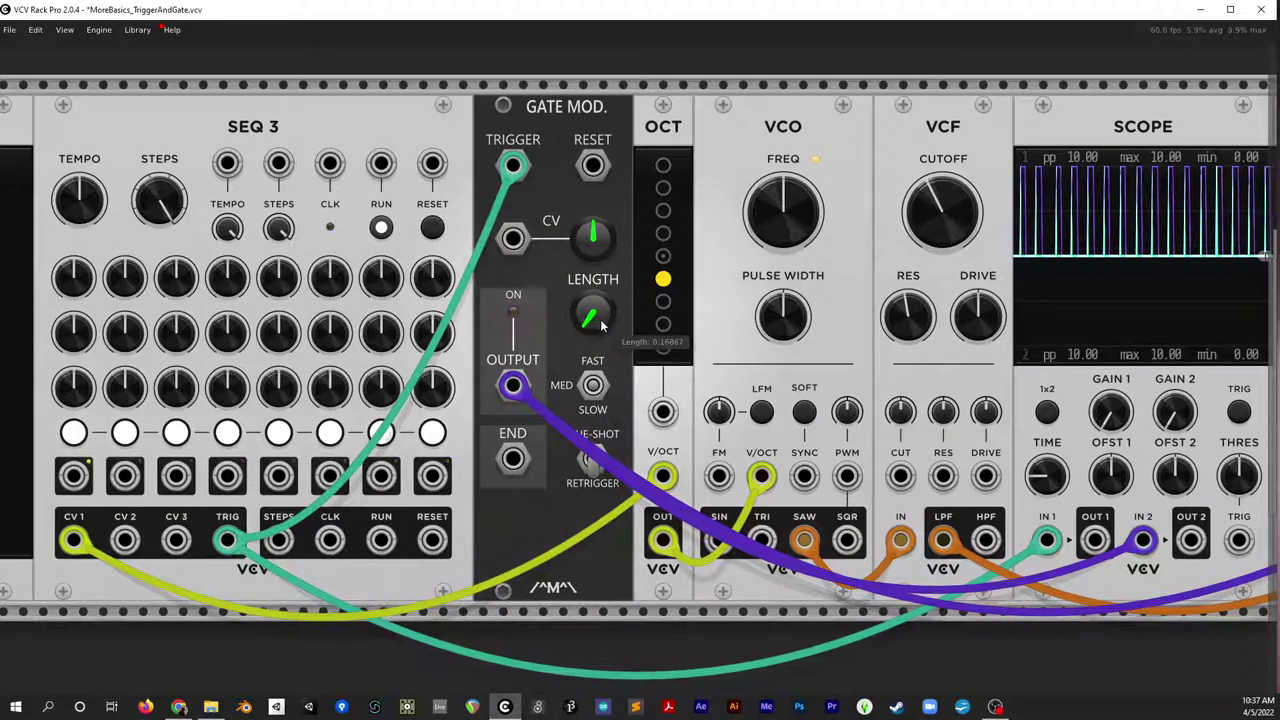
pyautogui.moveTo(601, 325); pyautogui.dragTo(601, 305)
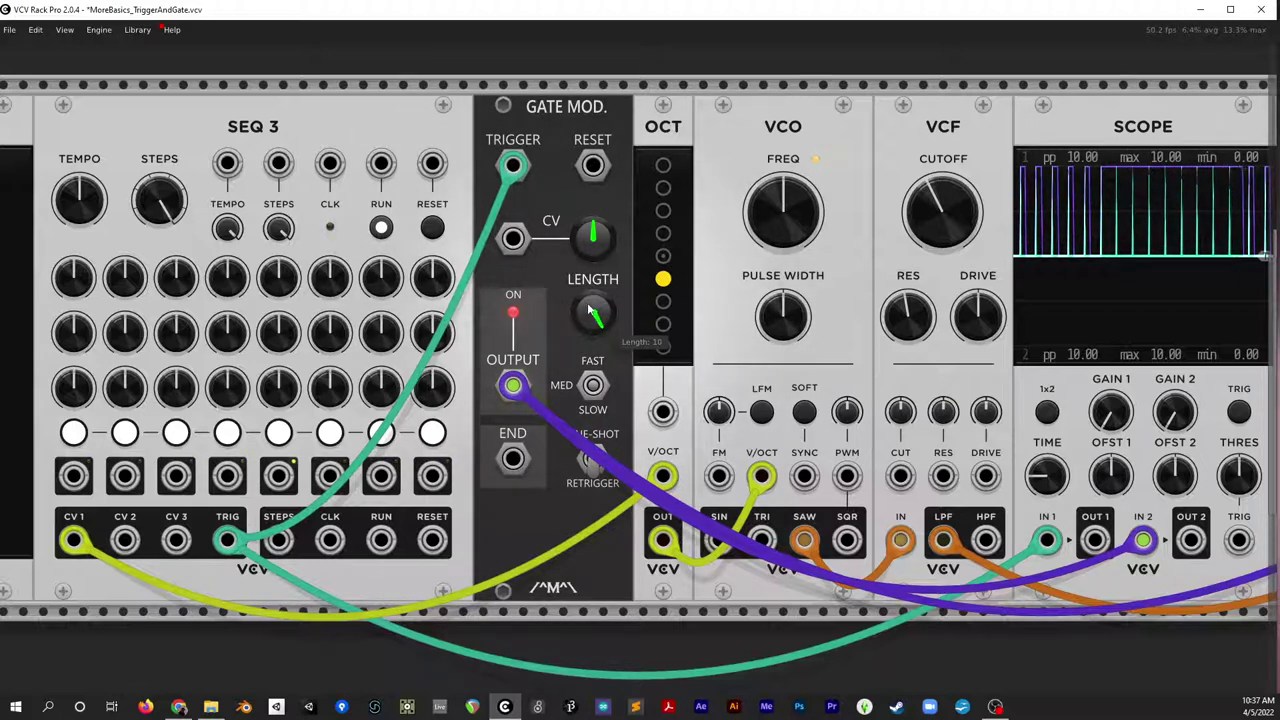
pyautogui.moveTo(590, 316); pyautogui.dragTo(590, 332)
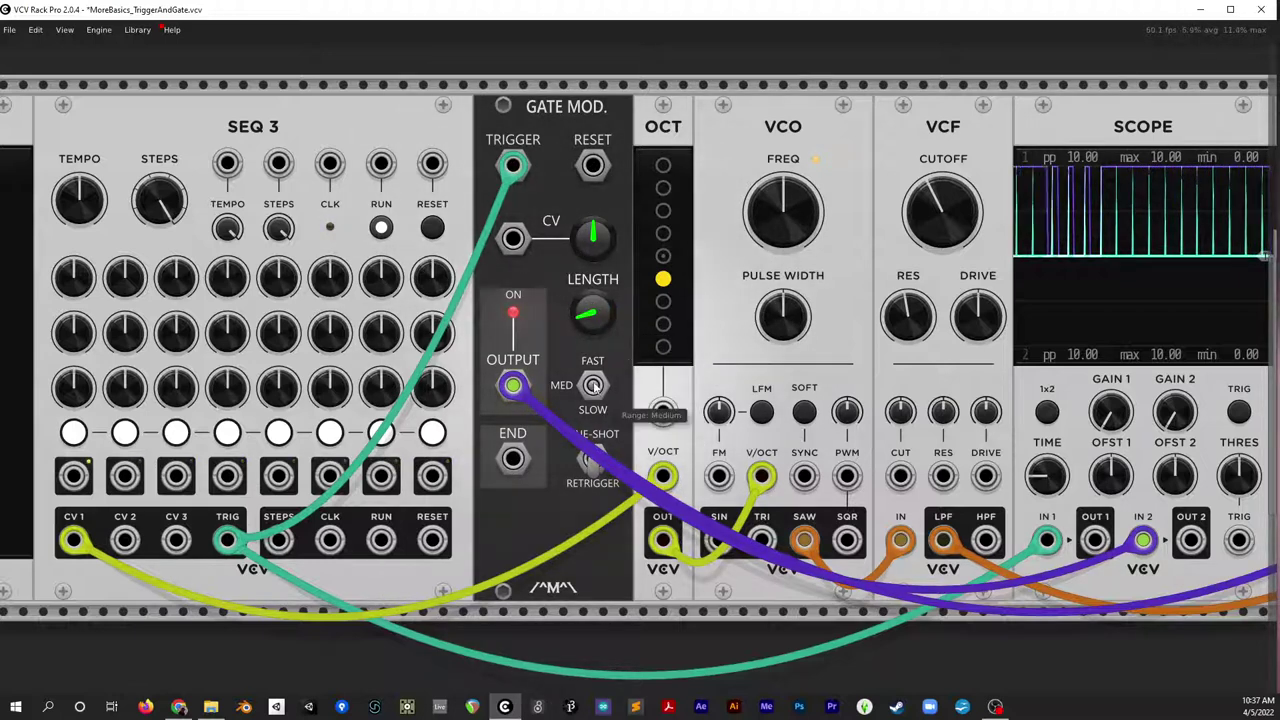
# Try different LENGTH values with the Gate Mod's range switched away from Medium, and return to the Medium range with a moderate LENGTH
pyautogui.click(594, 387)
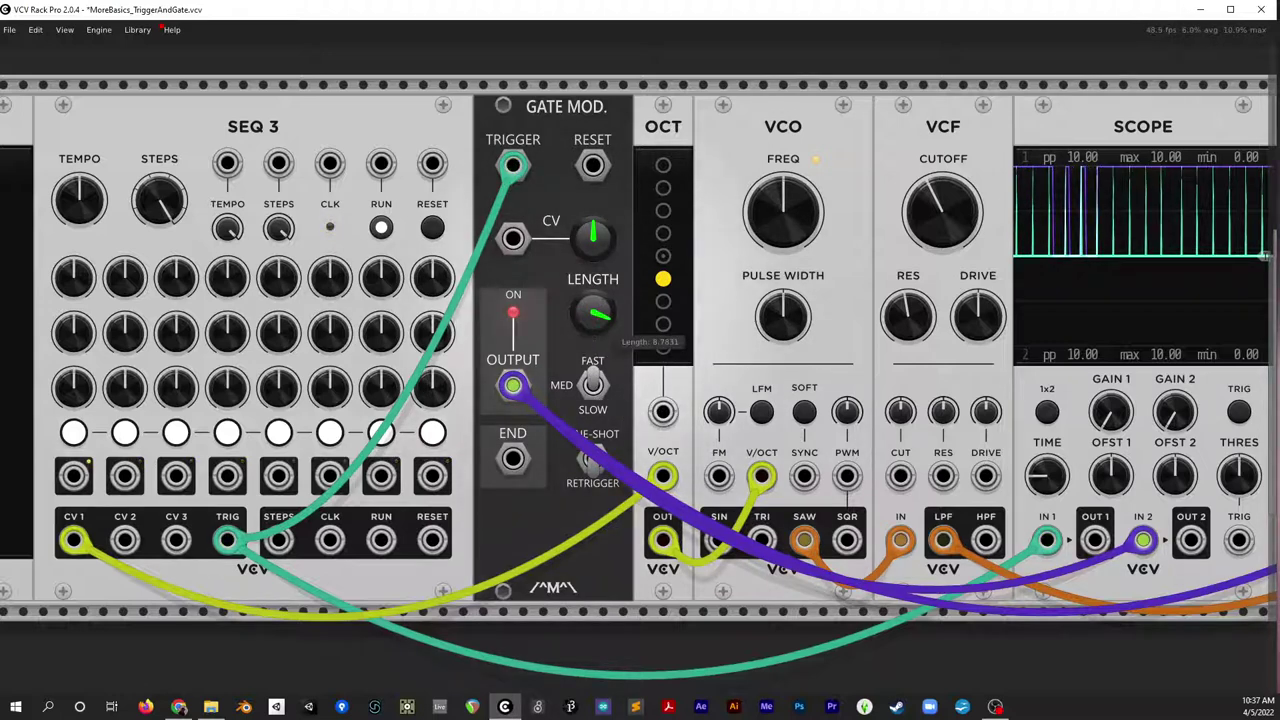
pyautogui.moveTo(593, 314); pyautogui.dragTo(593, 340)
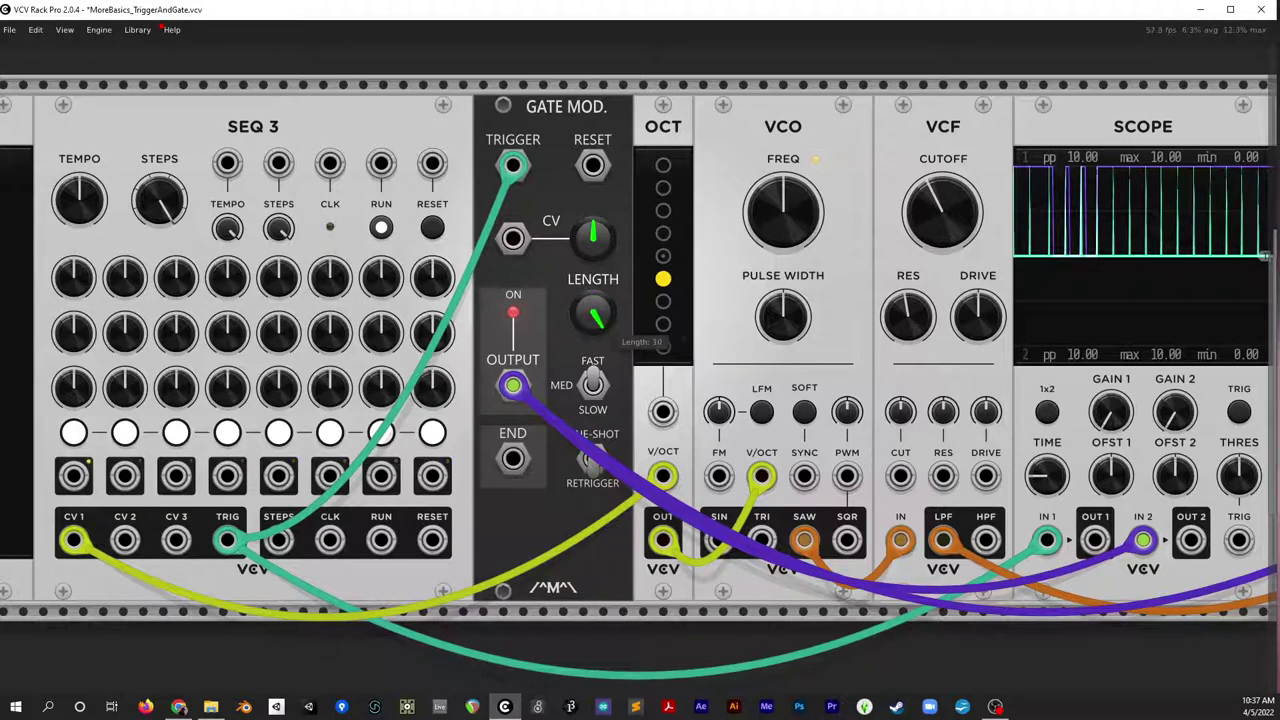
pyautogui.moveTo(593, 316); pyautogui.dragTo(593, 345)
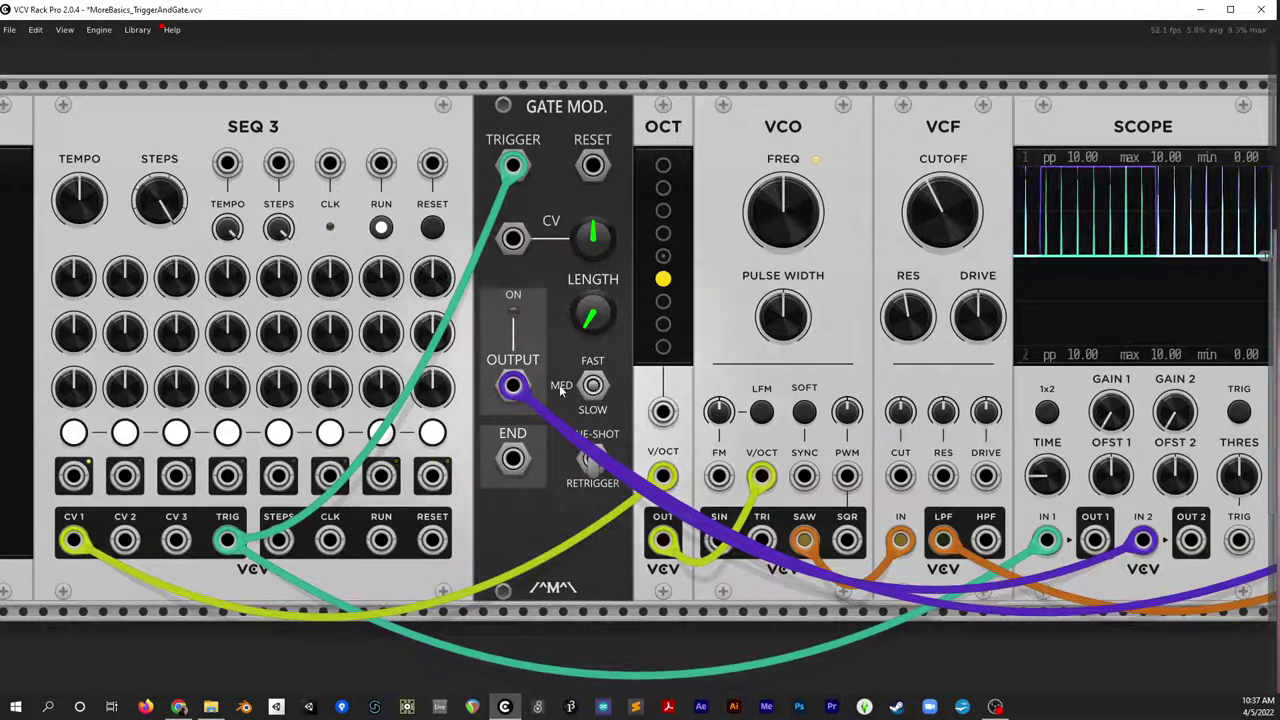
pyautogui.click(595, 386)
pyautogui.moveTo(596, 312); pyautogui.dragTo(596, 302)
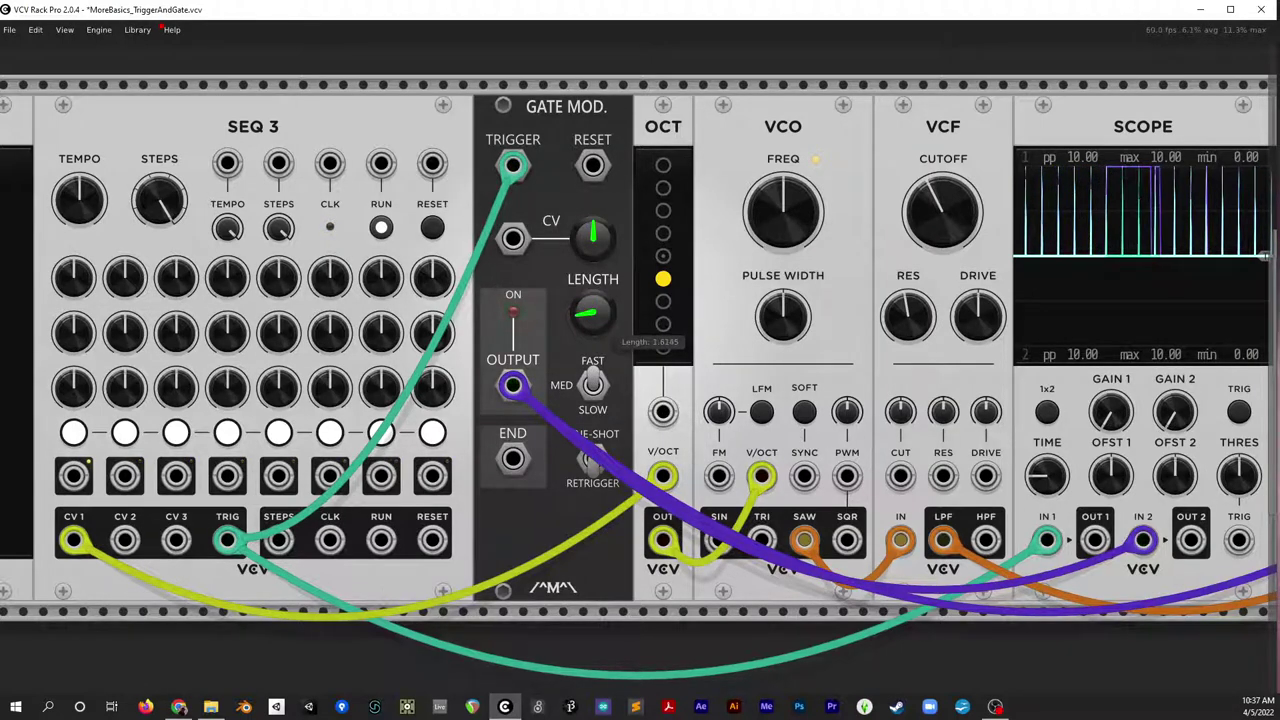
pyautogui.moveTo(593, 309); pyautogui.dragTo(609, 338)
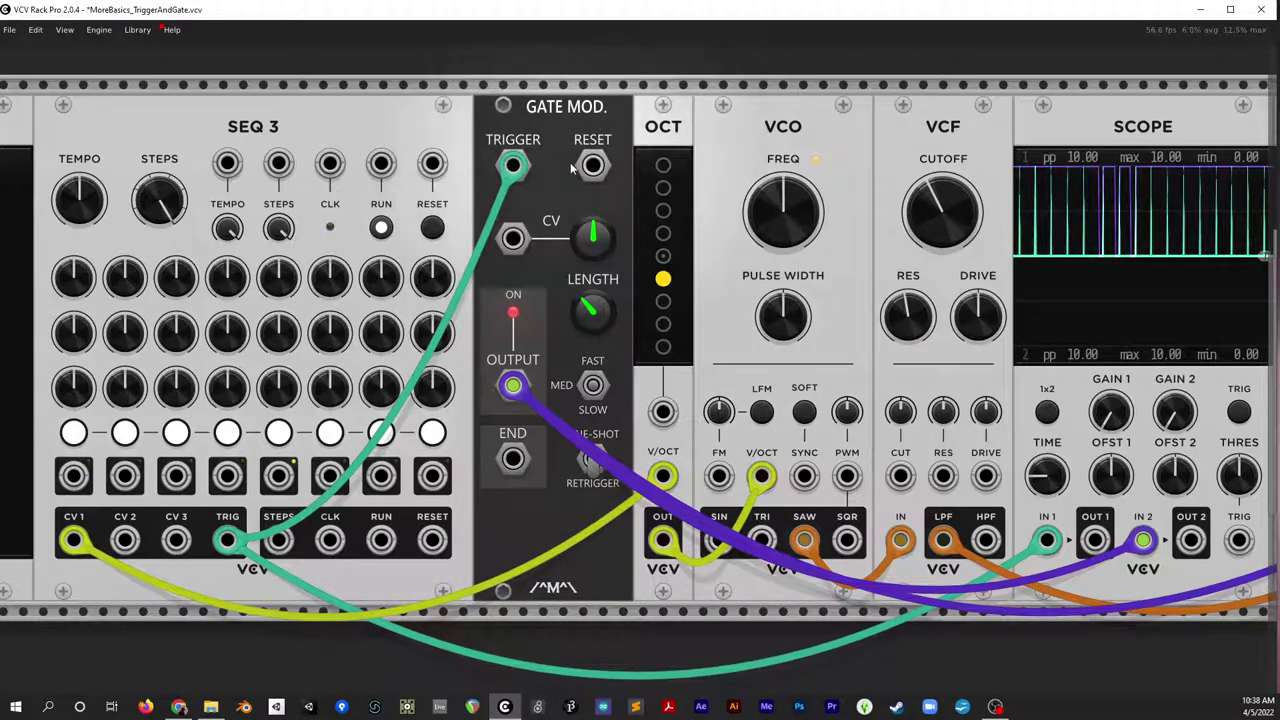
# Move the NOTES module away from SEQ 3 to open a gap for another module
pyautogui.scroll(-2, 607, 316)
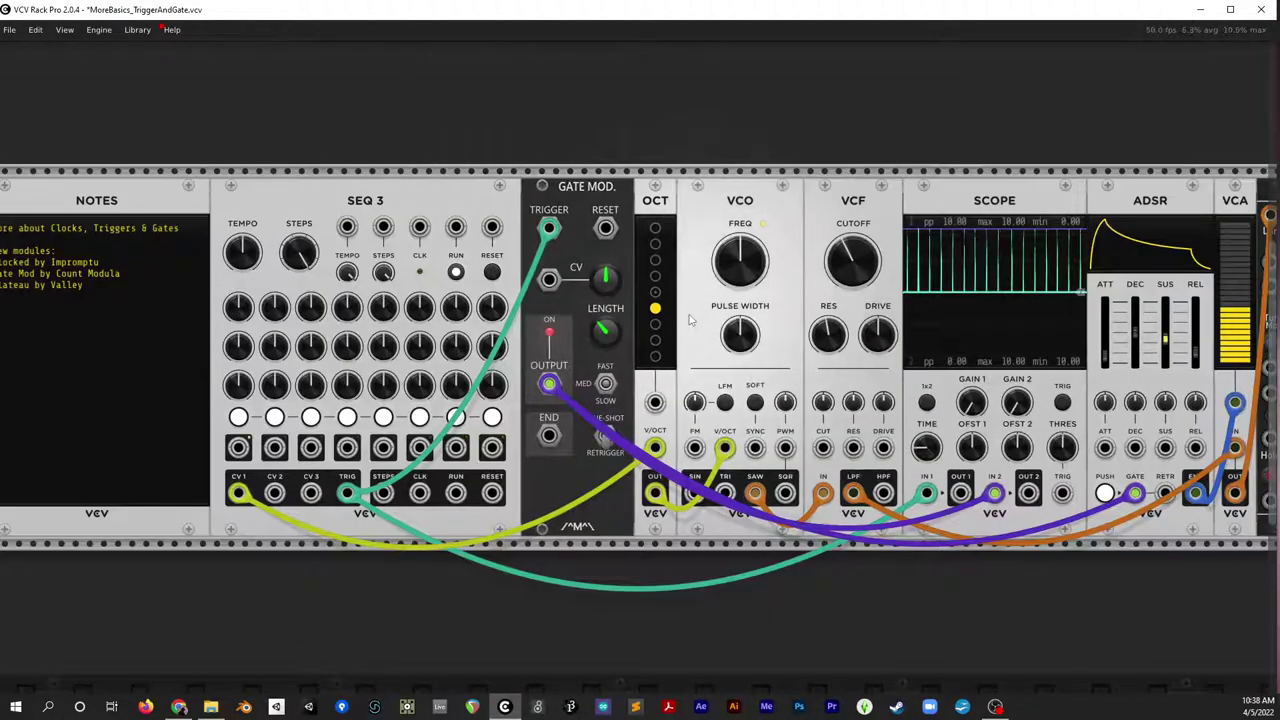
pyautogui.scroll(-2, 654, 309)
pyautogui.scroll(1, 872, 320)
pyautogui.hscroll(-4, 872, 320)
pyautogui.moveTo(526, 223); pyautogui.dragTo(308, 226)
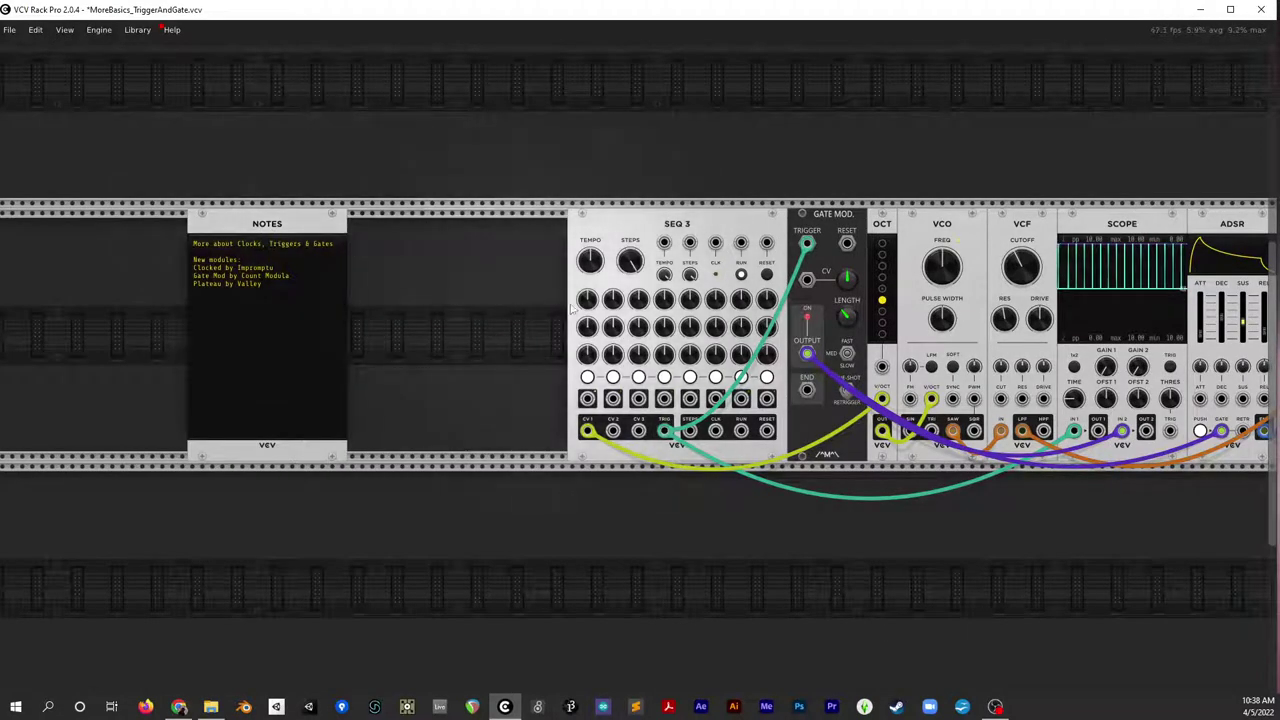
pyautogui.hscroll(-3, 600, 330)
pyautogui.scroll(1, 634, 367)
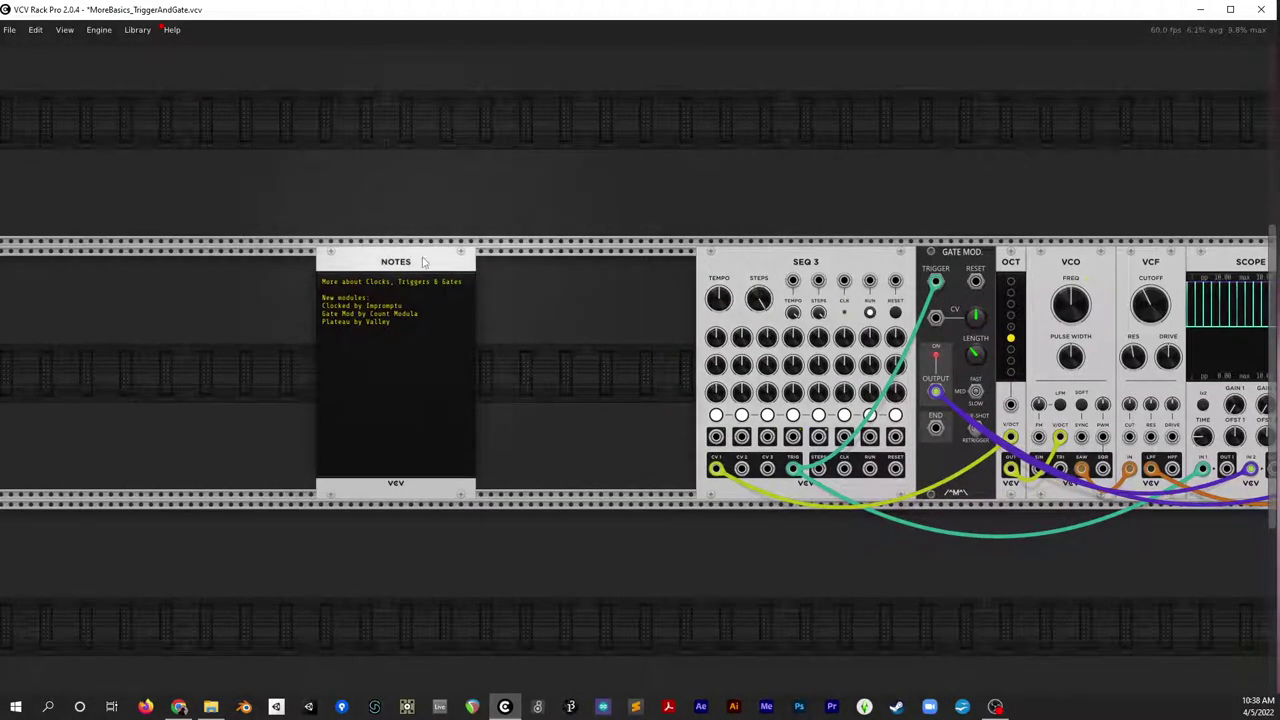
# Find Clocked among the Impromptu modules by searching for "clocked", and place it between NOTES and SEQ 3
pyautogui.rightClick(557, 289)
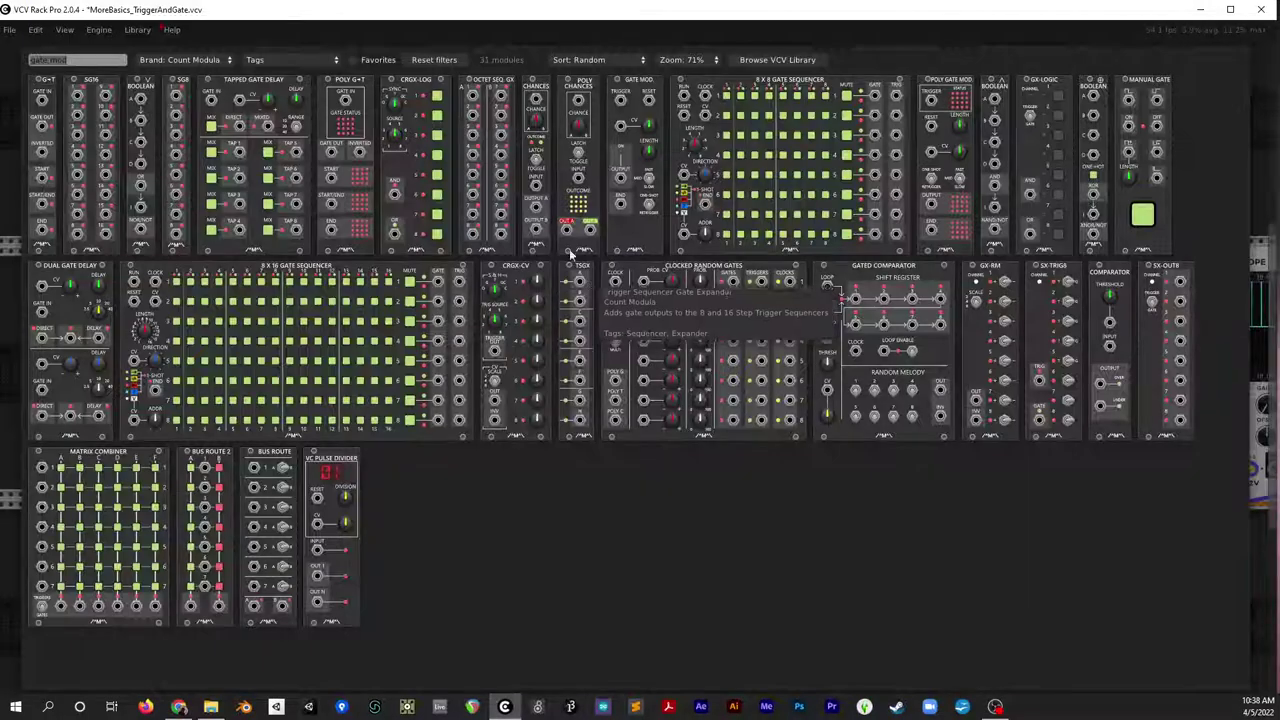
pyautogui.write('clocked')
pyautogui.click(141, 63)
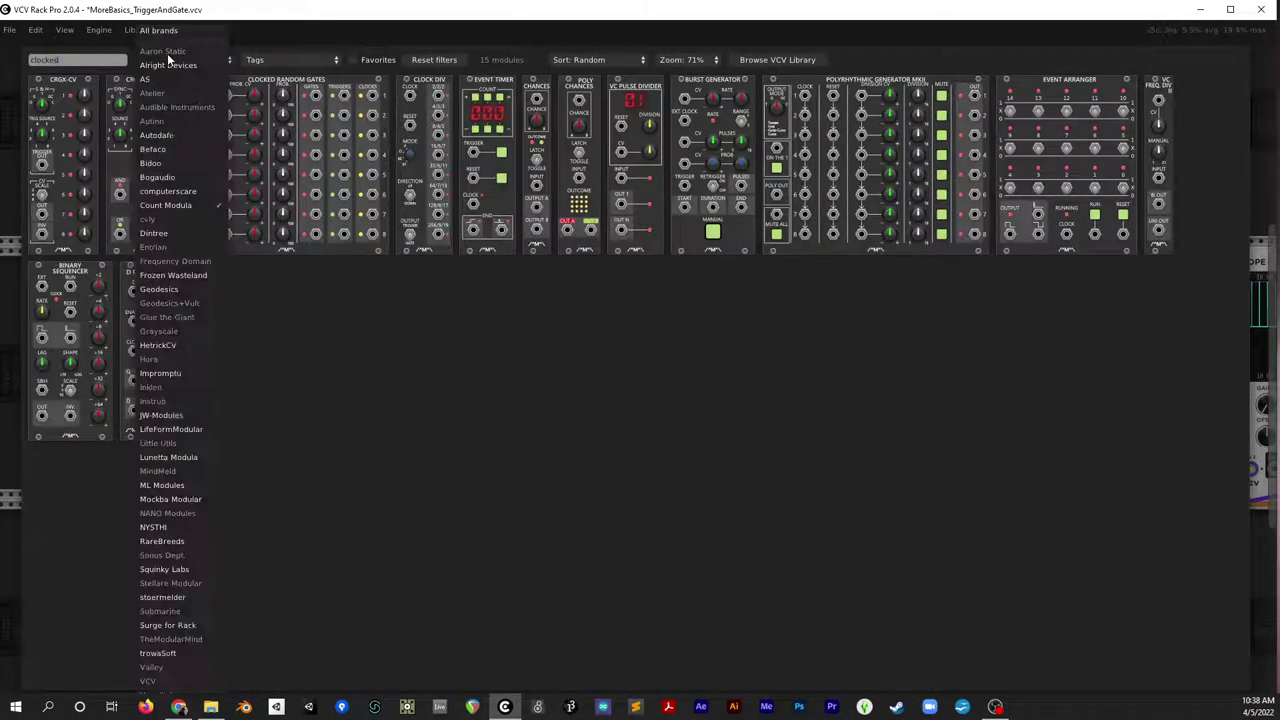
pyautogui.click(162, 373)
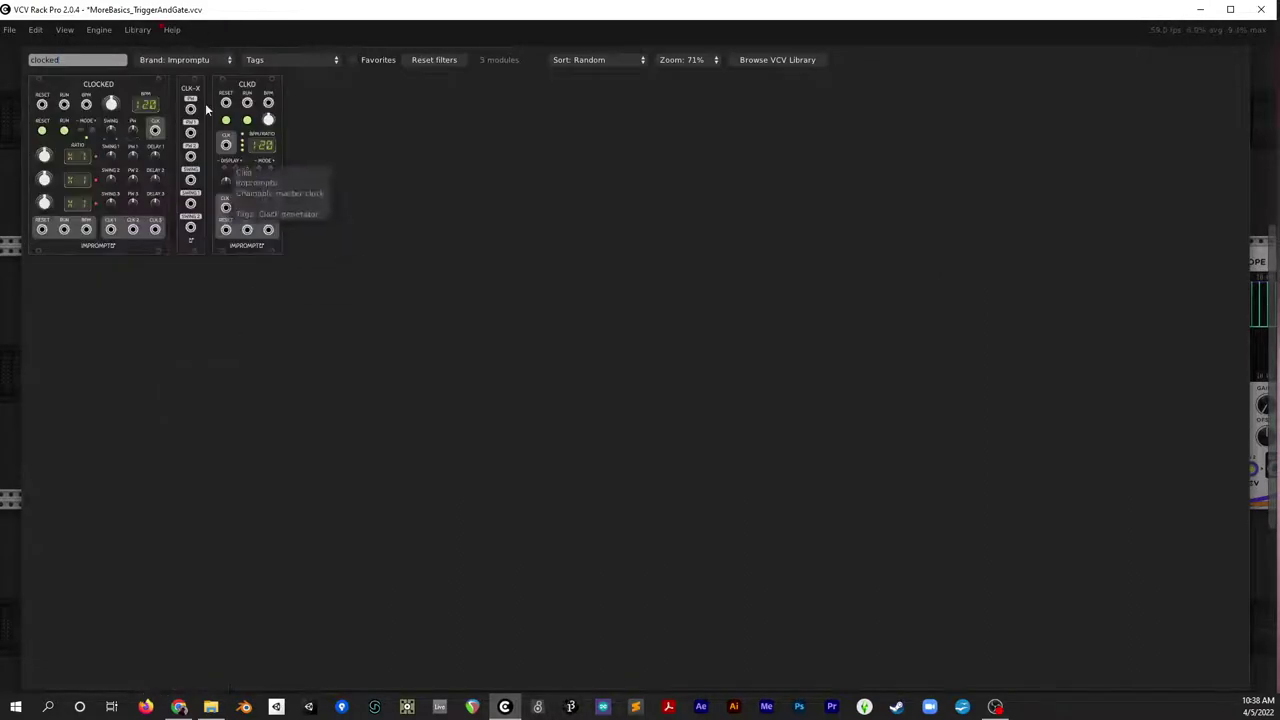
pyautogui.moveTo(126, 134); pyautogui.dragTo(581, 348)
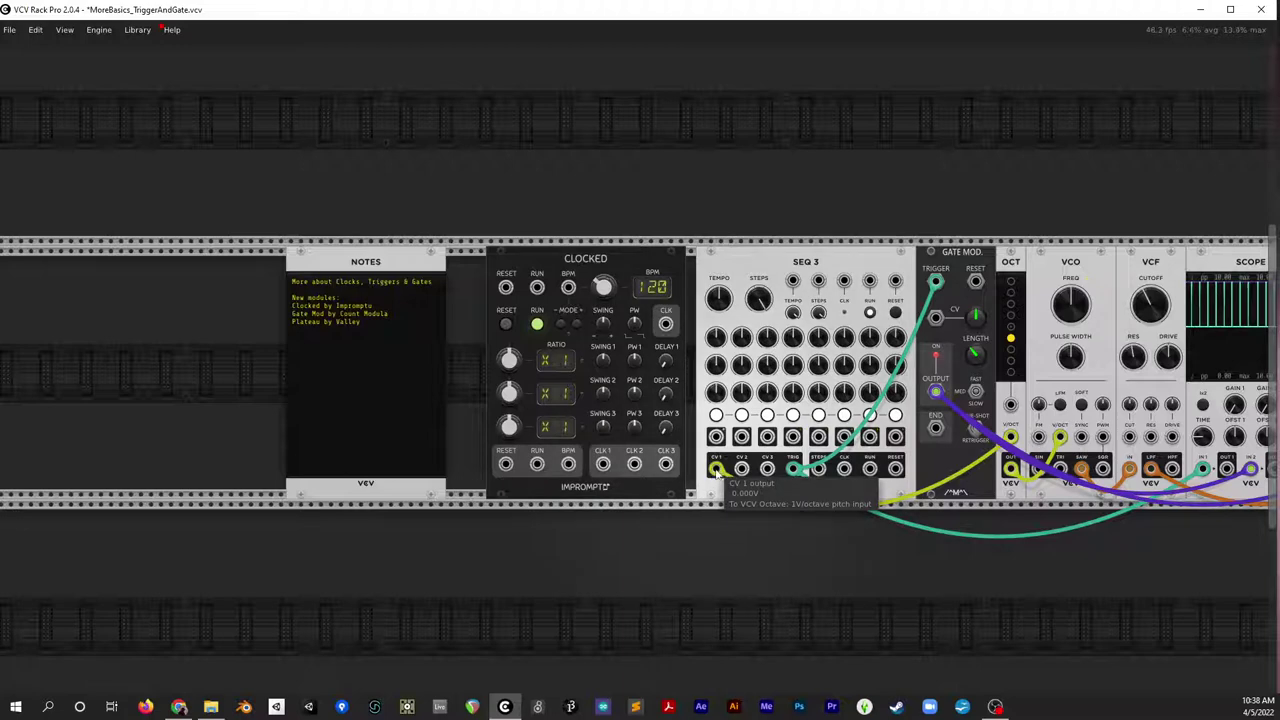
# Delete SEQ 3 from the rack and rearrange the modules, with the Gate Mod beside NOTES and Clocked closer to OCT
pyautogui.press('Delete')
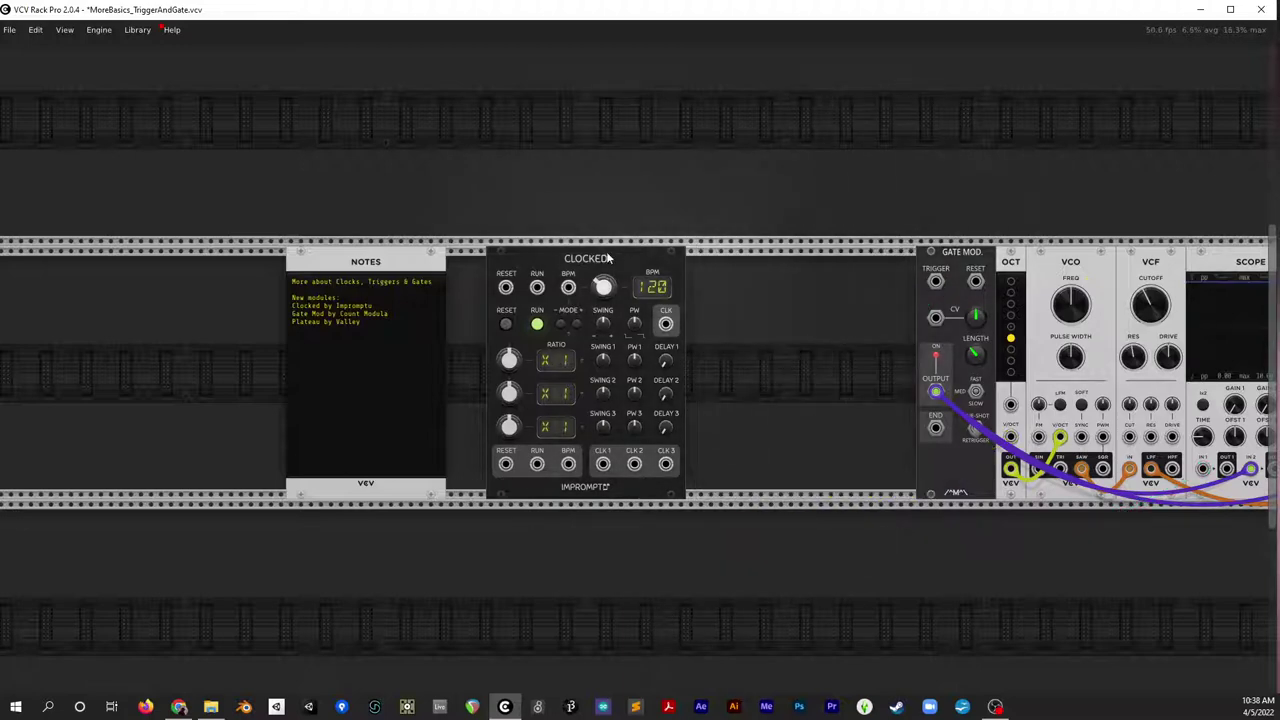
pyautogui.moveTo(605, 256); pyautogui.dragTo(481, 316)
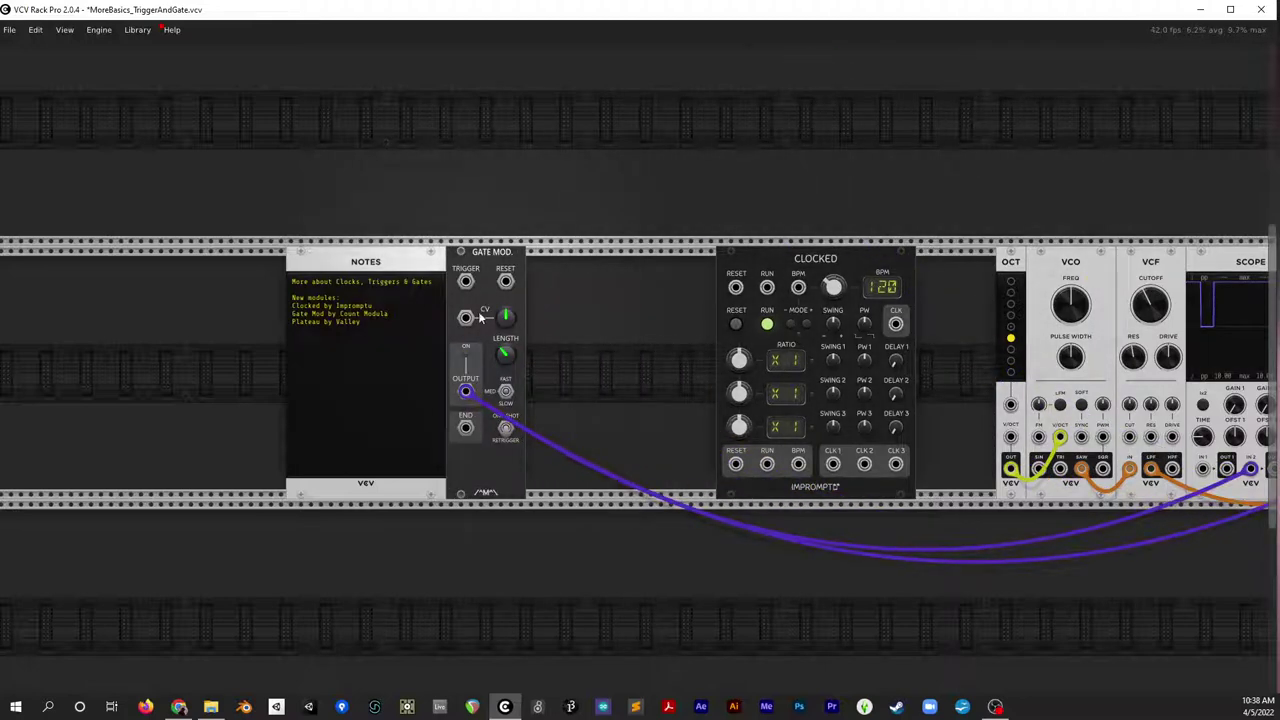
# Remove both cables from the Gate Mod OUTPUT and move Clocked flush against the OCT module
pyautogui.rightClick(466, 392)
pyautogui.rightClick(466, 392)
pyautogui.hotkey('ctrl', '=')
pyautogui.hotkey('ctrl', '=')
pyautogui.moveTo(982, 350); pyautogui.dragTo(290, 366)
pyautogui.moveTo(410, 150); pyautogui.dragTo(564, 146)
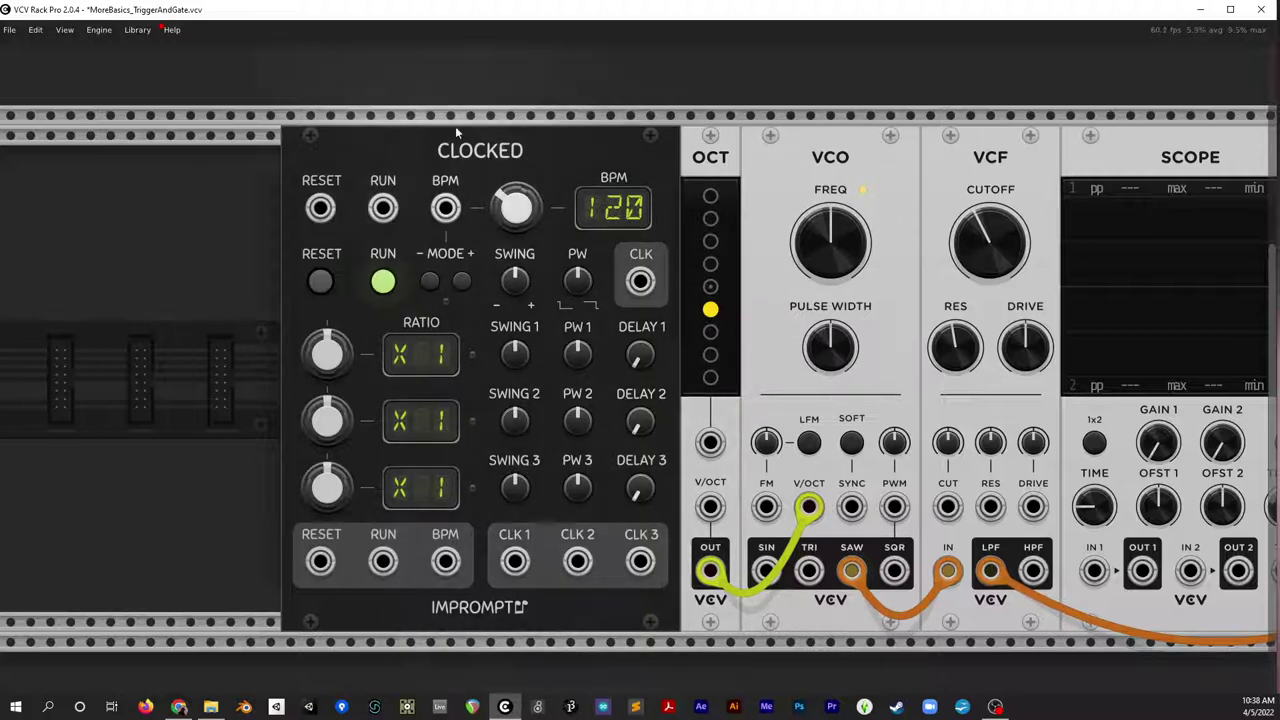
# Patch Clocked's CLK output to the Scope's IN 1 input and try out the master tempo, ending at 120 BPM
pyautogui.moveTo(501, 314); pyautogui.dragTo(364, 268)
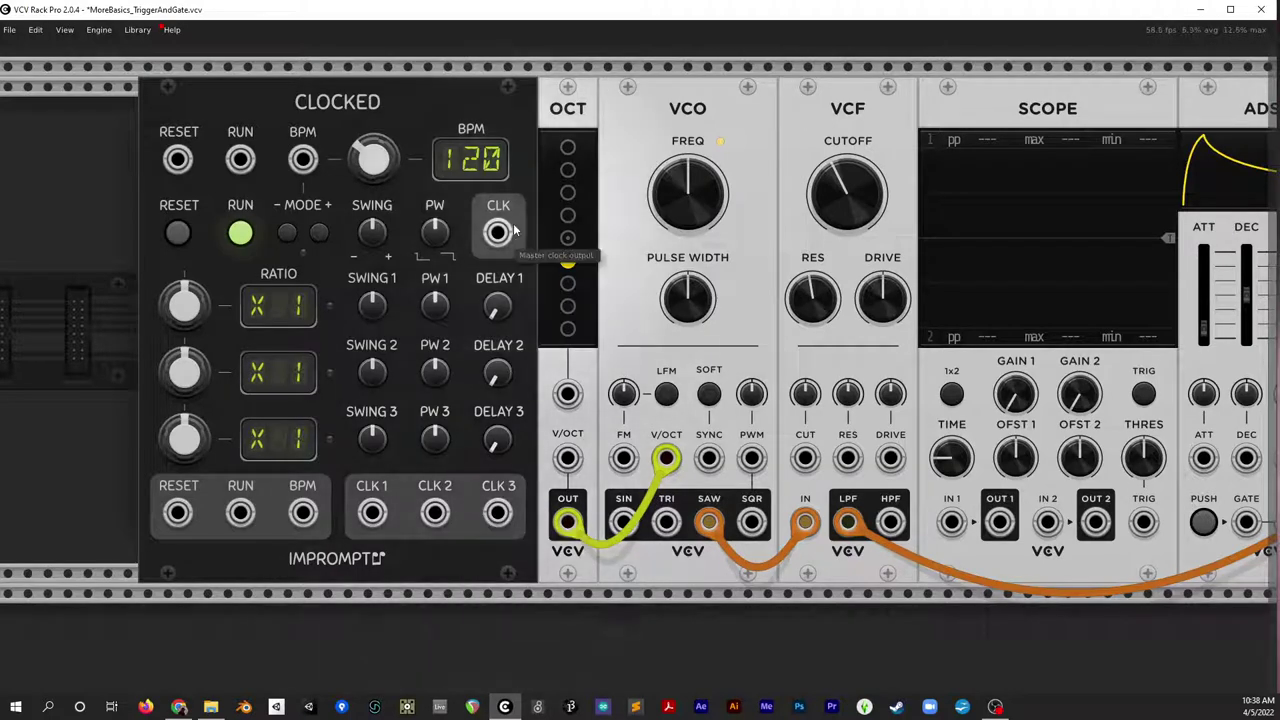
pyautogui.moveTo(497, 232)
pyautogui.mouseDown()
pyautogui.moveTo(505, 265)
pyautogui.moveTo(857, 520)
pyautogui.moveTo(951, 521)
pyautogui.mouseUp()
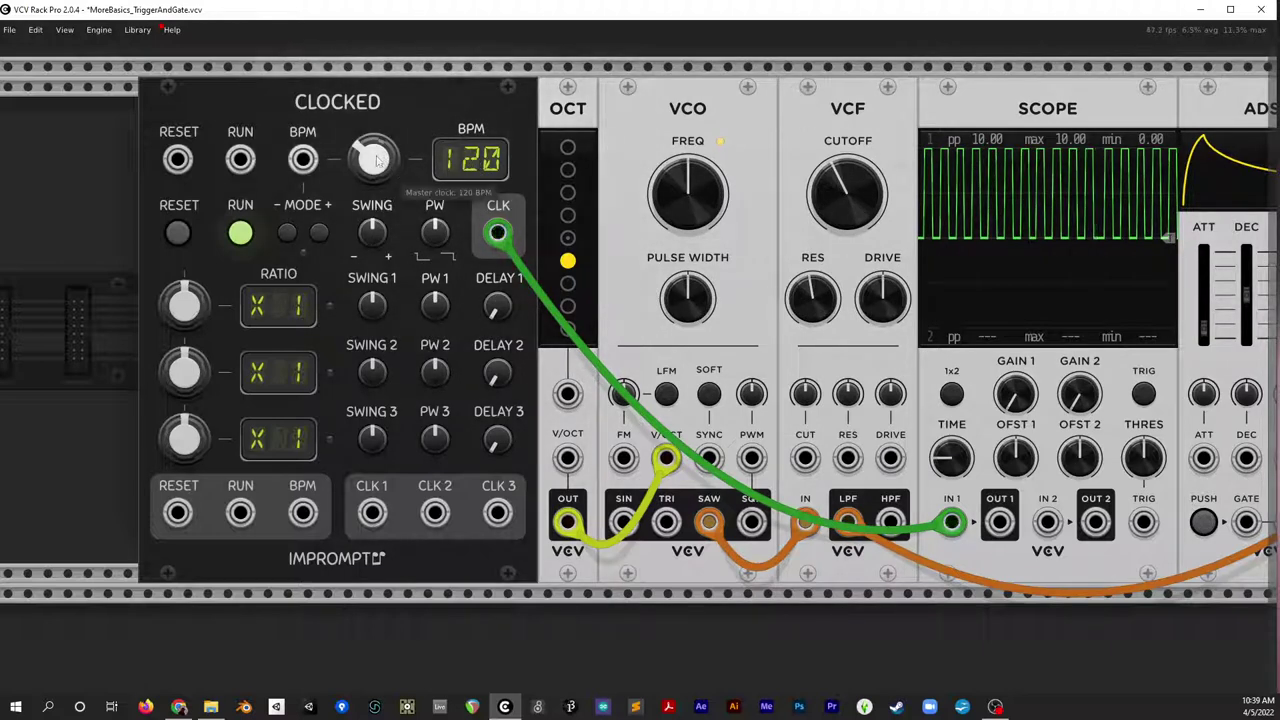
pyautogui.moveTo(374, 158)
pyautogui.mouseDown()
pyautogui.moveTo(374, 108)
pyautogui.moveTo(374, 178)
pyautogui.moveTo(374, 165)
pyautogui.mouseUp()
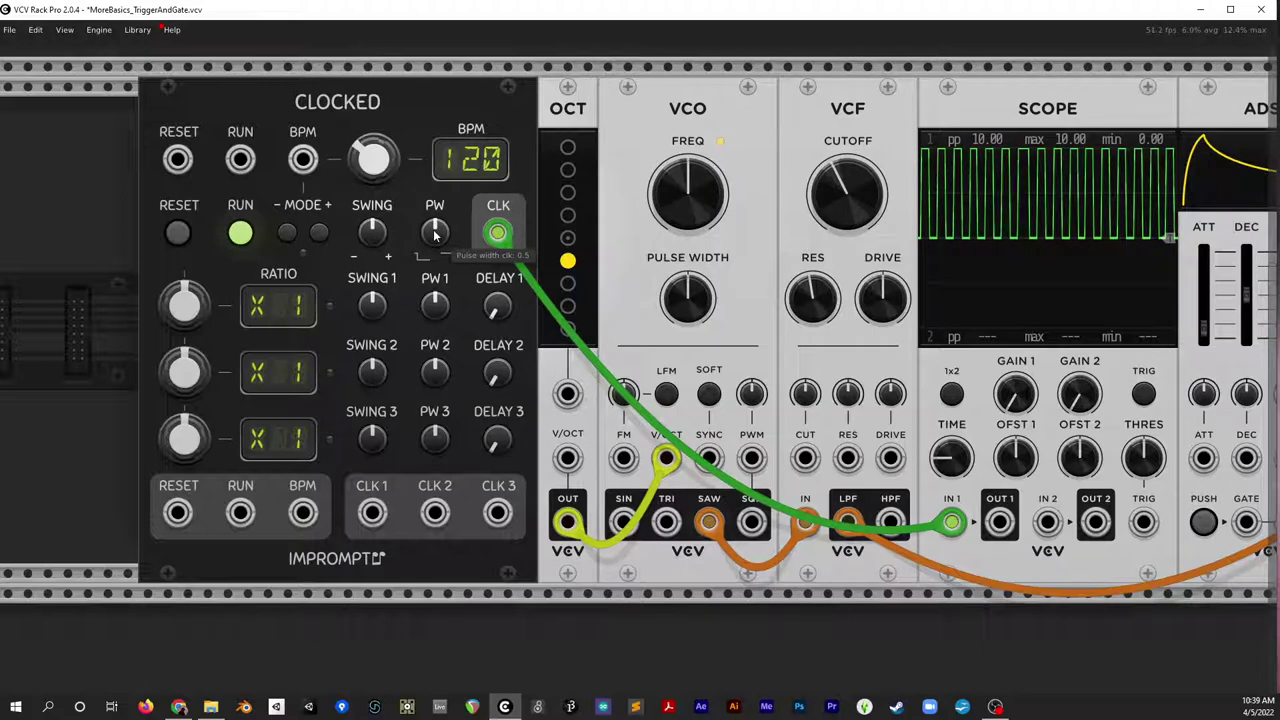
# Try narrowing Clocked's master pulse width to about 0.14 while watching the Scope, and reset it to 0.5
pyautogui.moveTo(434, 232); pyautogui.dragTo(434, 245)
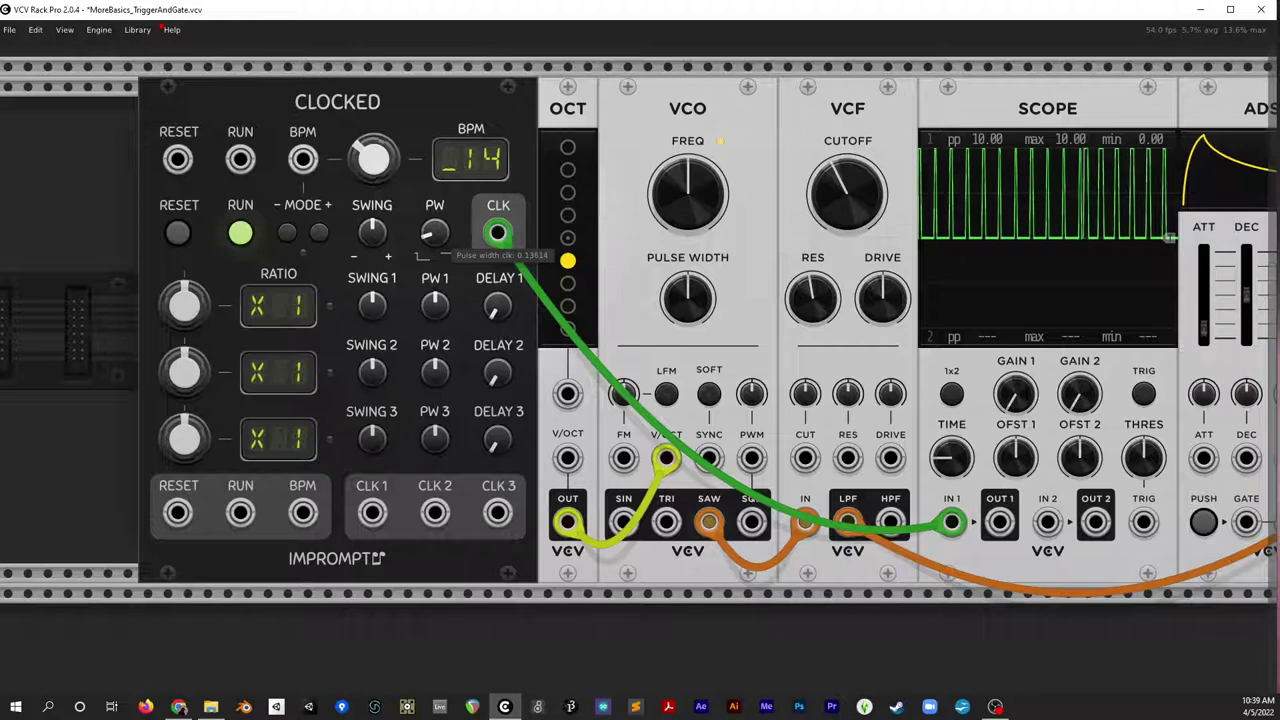
pyautogui.moveTo(434, 245)
pyautogui.mouseDown()
pyautogui.moveTo(434, 230)
pyautogui.moveTo(434, 249)
pyautogui.mouseUp()
pyautogui.doubleClick(436, 236)
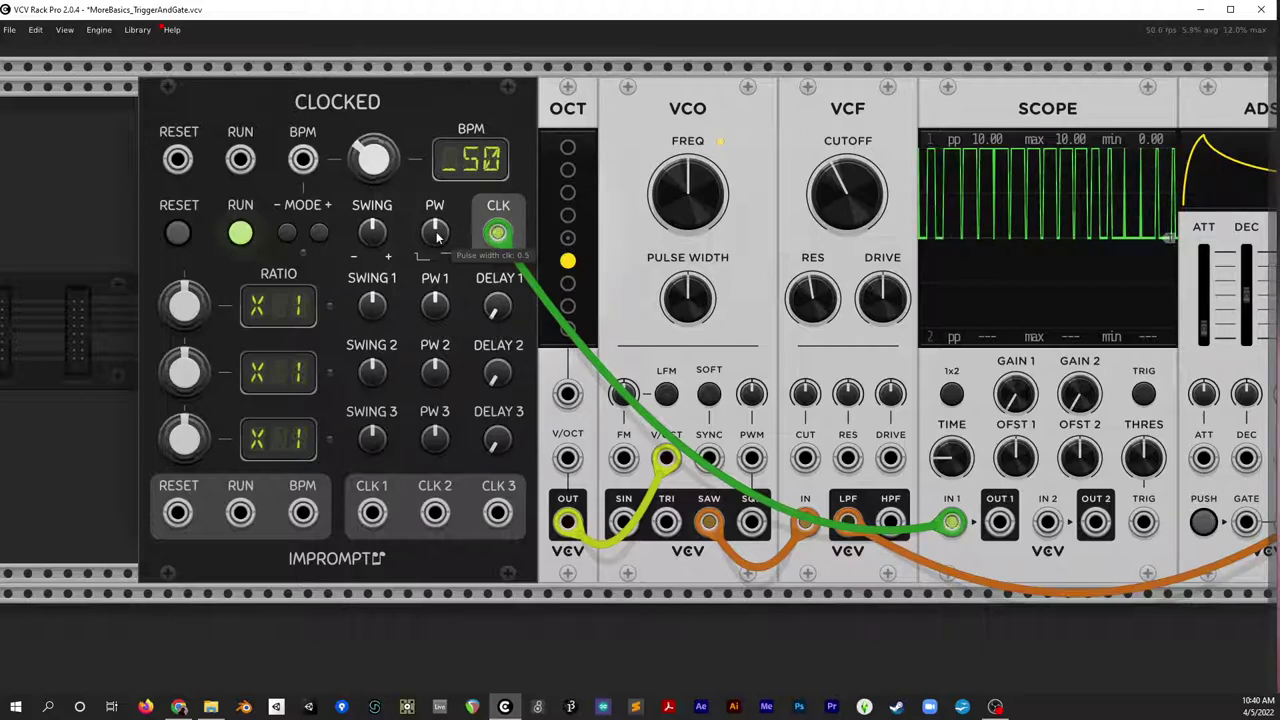
# Patch Clocked's CLK signal to the ADSR GATE input as well, keeping the Scope IN 1 connection
pyautogui.scroll(-2, 628, 370)
pyautogui.moveTo(768, 486); pyautogui.dragTo(483, 410)
pyautogui.moveTo(573, 403); pyautogui.dragTo(781, 402)
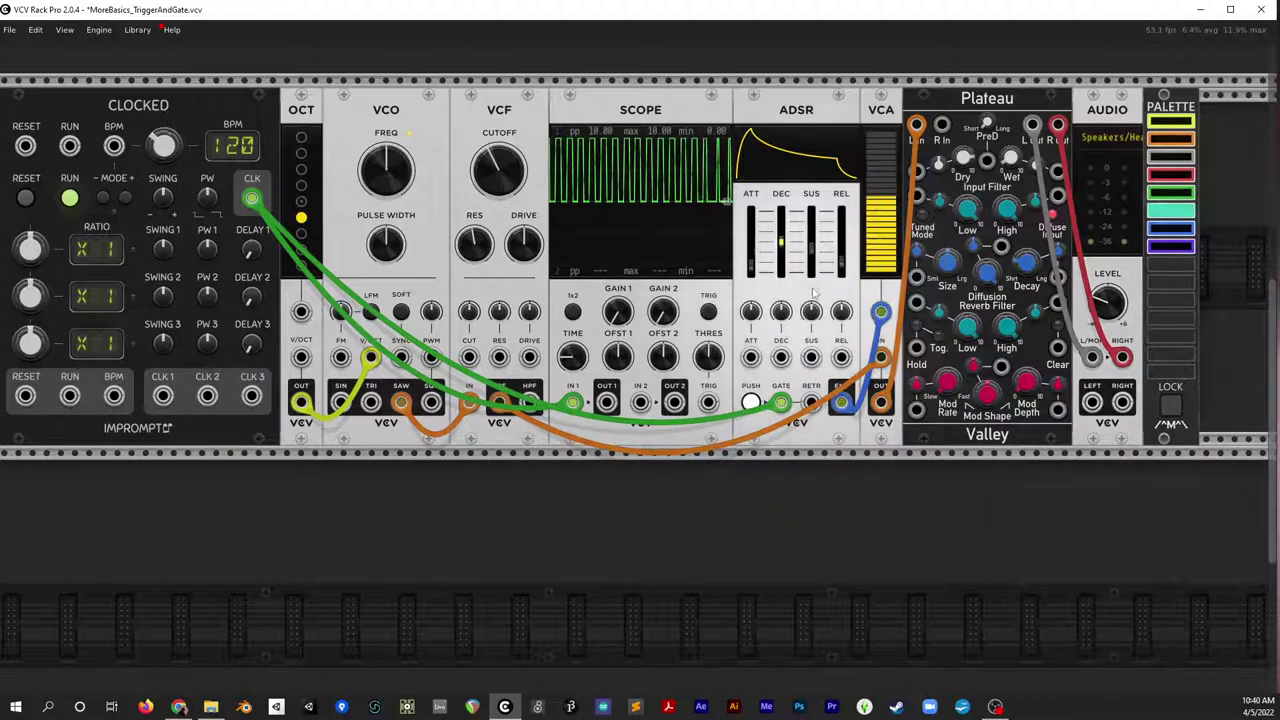
# Narrow Clocked's master pulse width to shorten the gates, and raise the VCF's cutoff and resonance
pyautogui.moveTo(592, 292); pyautogui.dragTo(800, 382)
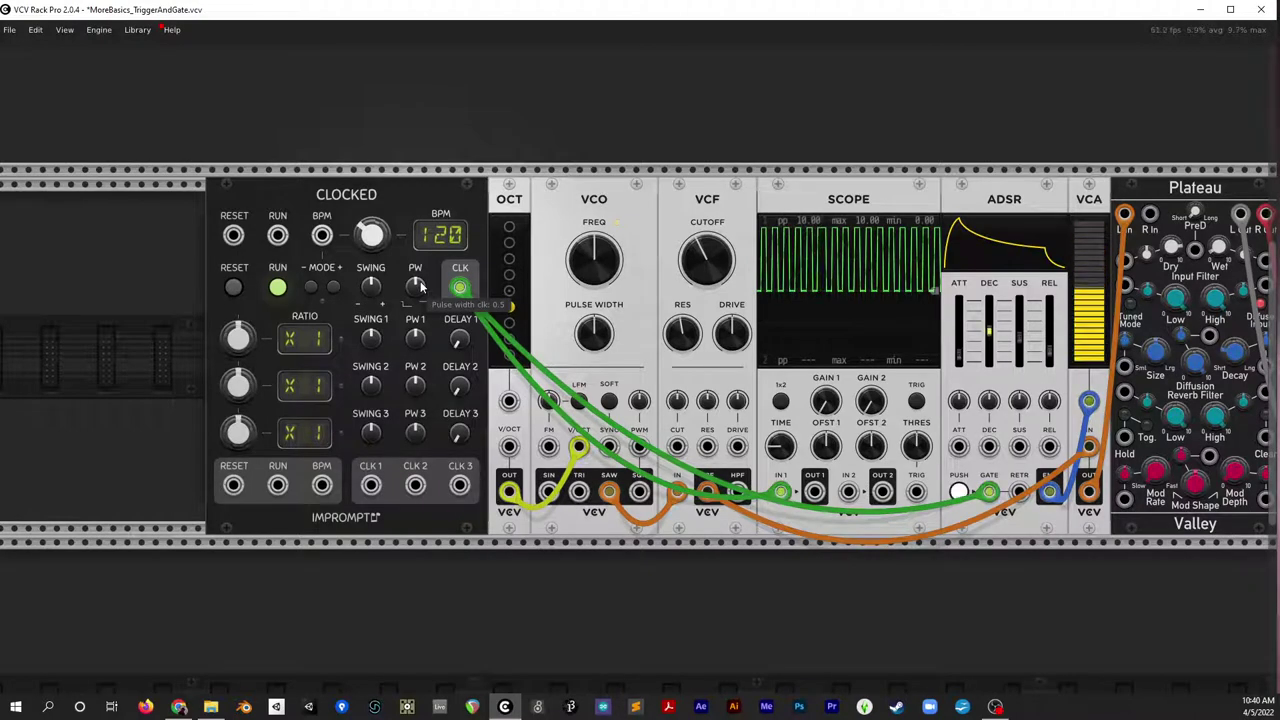
pyautogui.moveTo(420, 287); pyautogui.dragTo(420, 300)
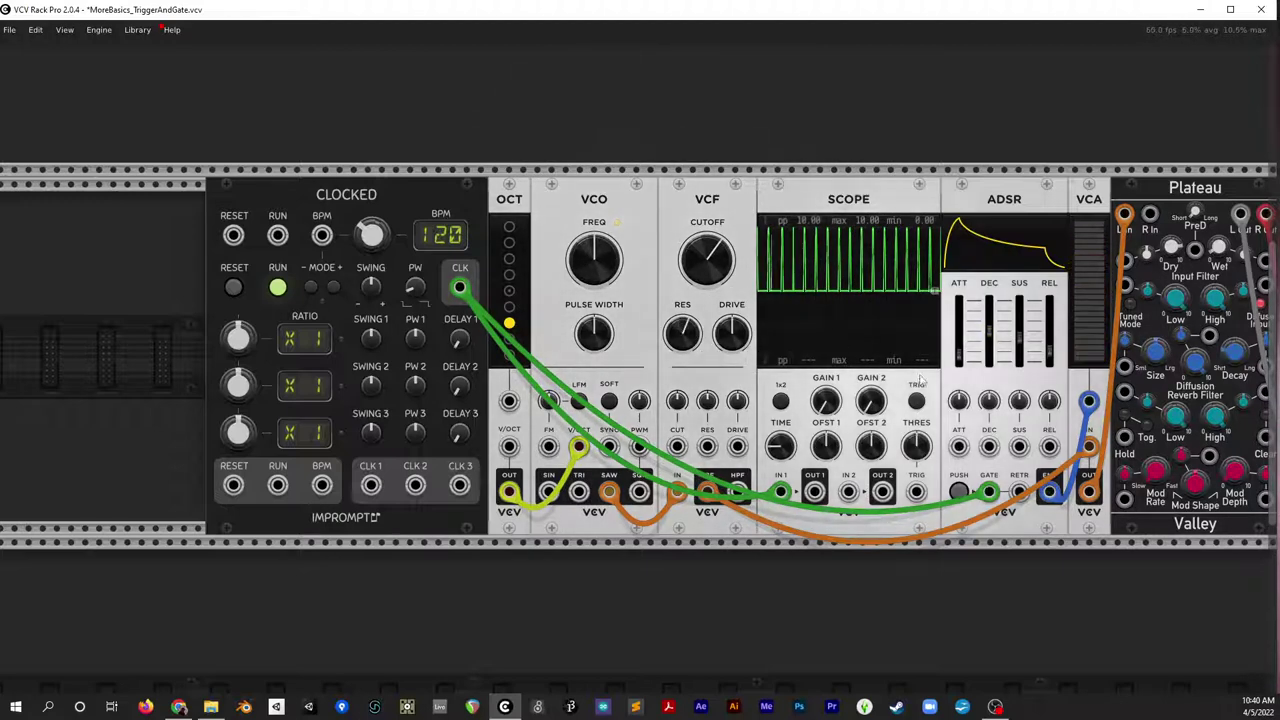
# Check the Audio module's level and reset Clocked's master pulse width to 0.5
pyautogui.moveTo(923, 384); pyautogui.dragTo(699, 348)
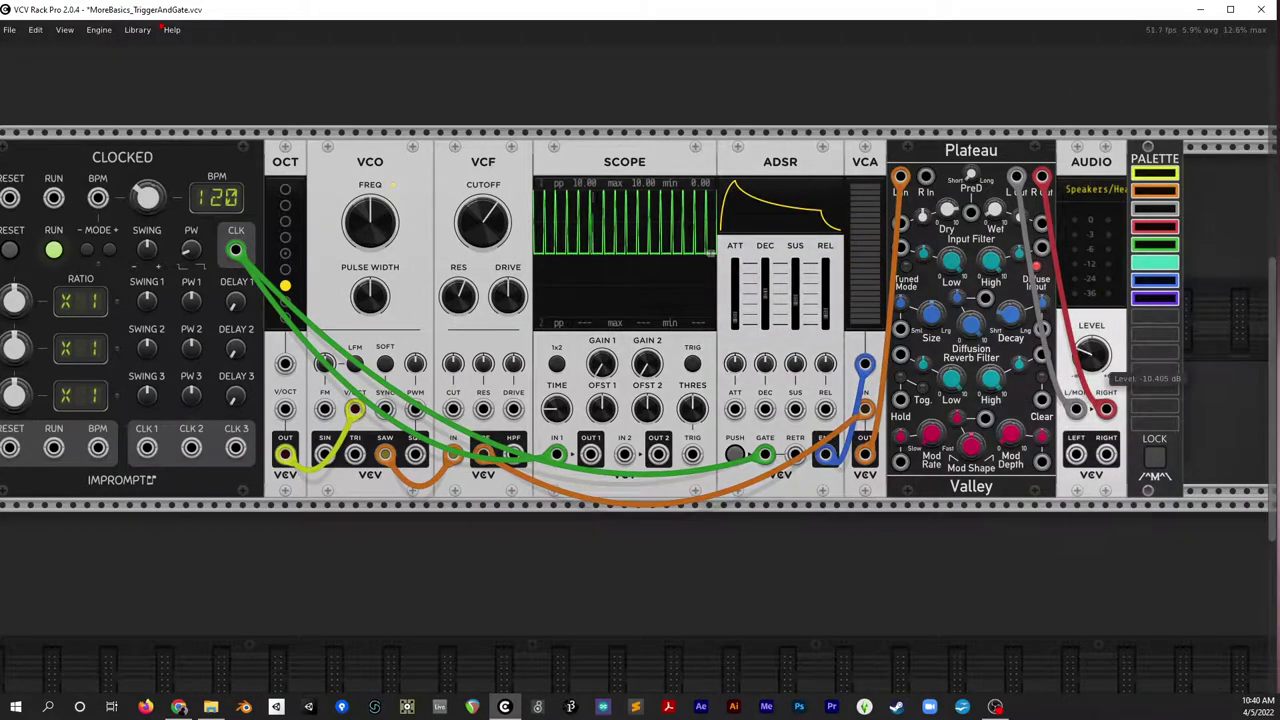
pyautogui.moveTo(607, 222); pyautogui.dragTo(926, 285)
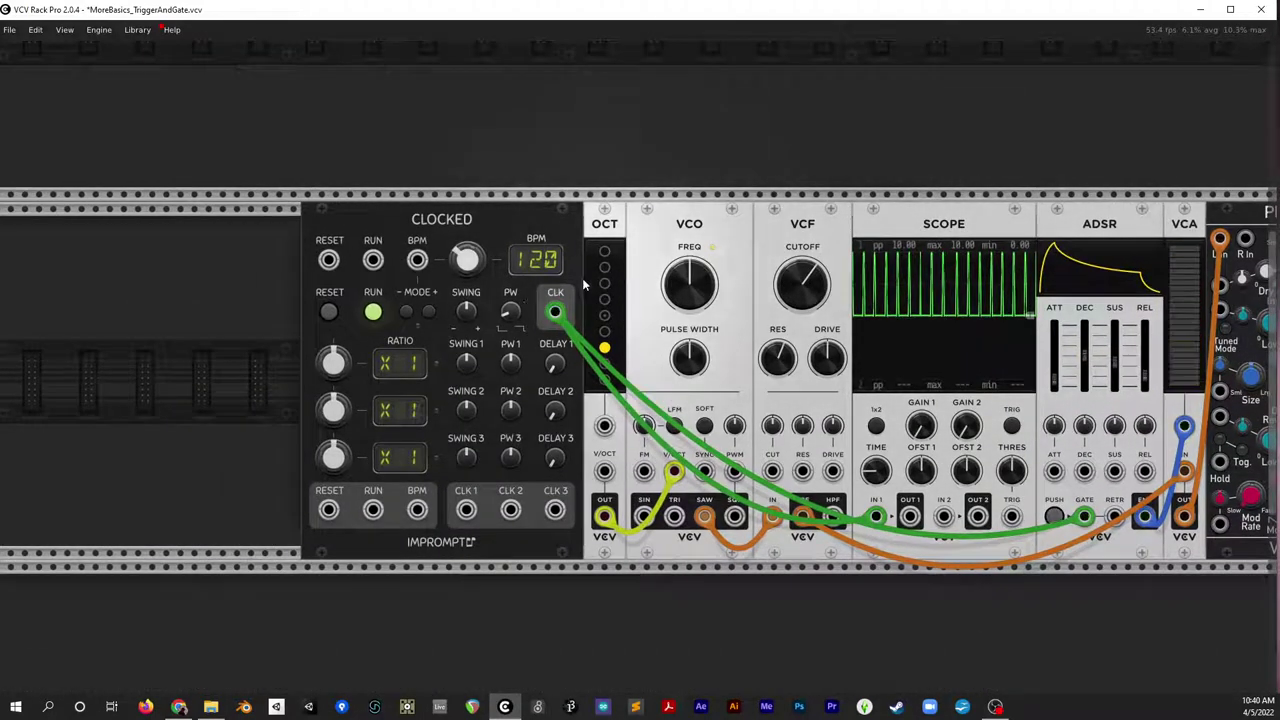
pyautogui.doubleClick(516, 314)
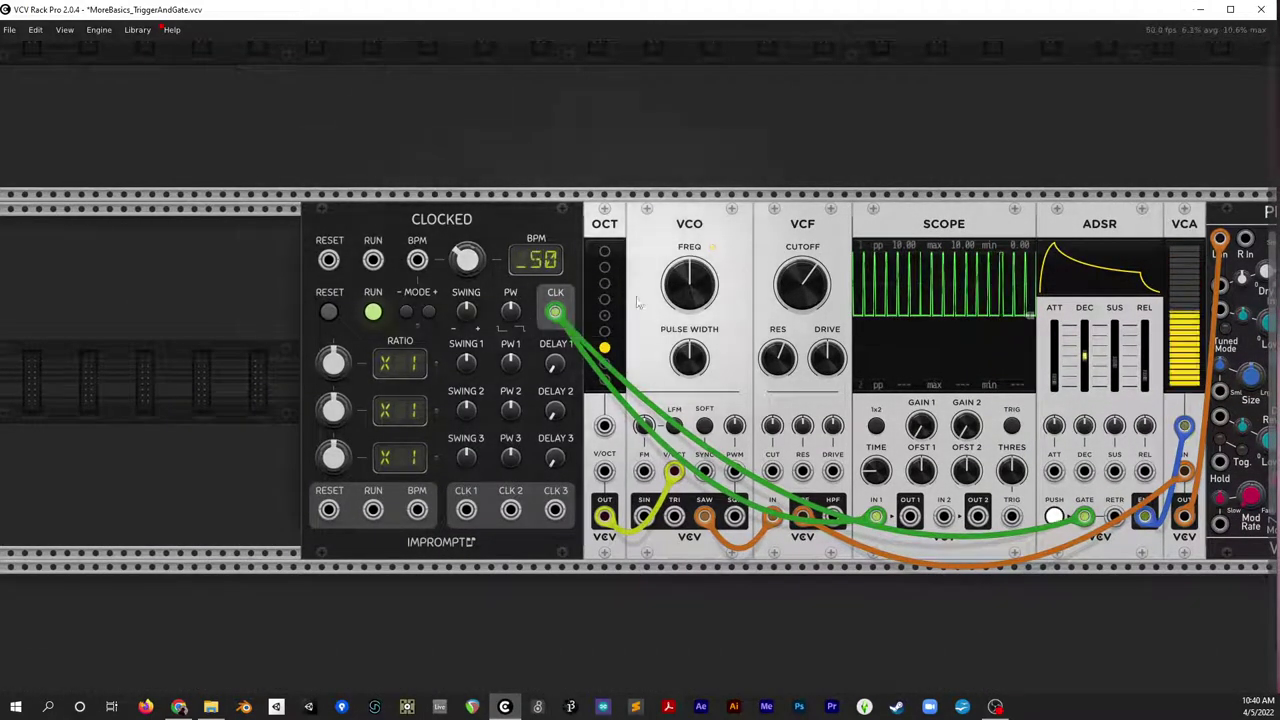
# Disconnect the clock from the ADSR GATE input and set Clocked's three clock ratios to x2, x4 and /4
pyautogui.rightClick(1086, 518)
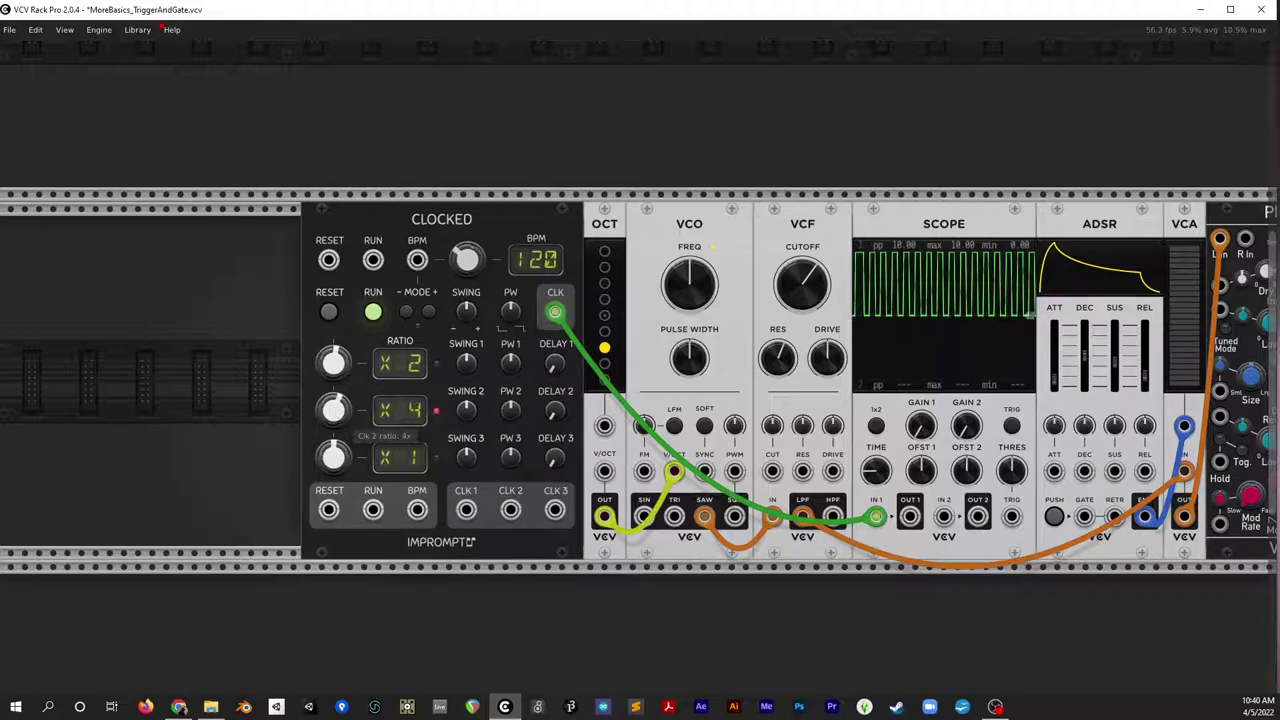
pyautogui.moveTo(334, 456); pyautogui.dragTo(334, 462)
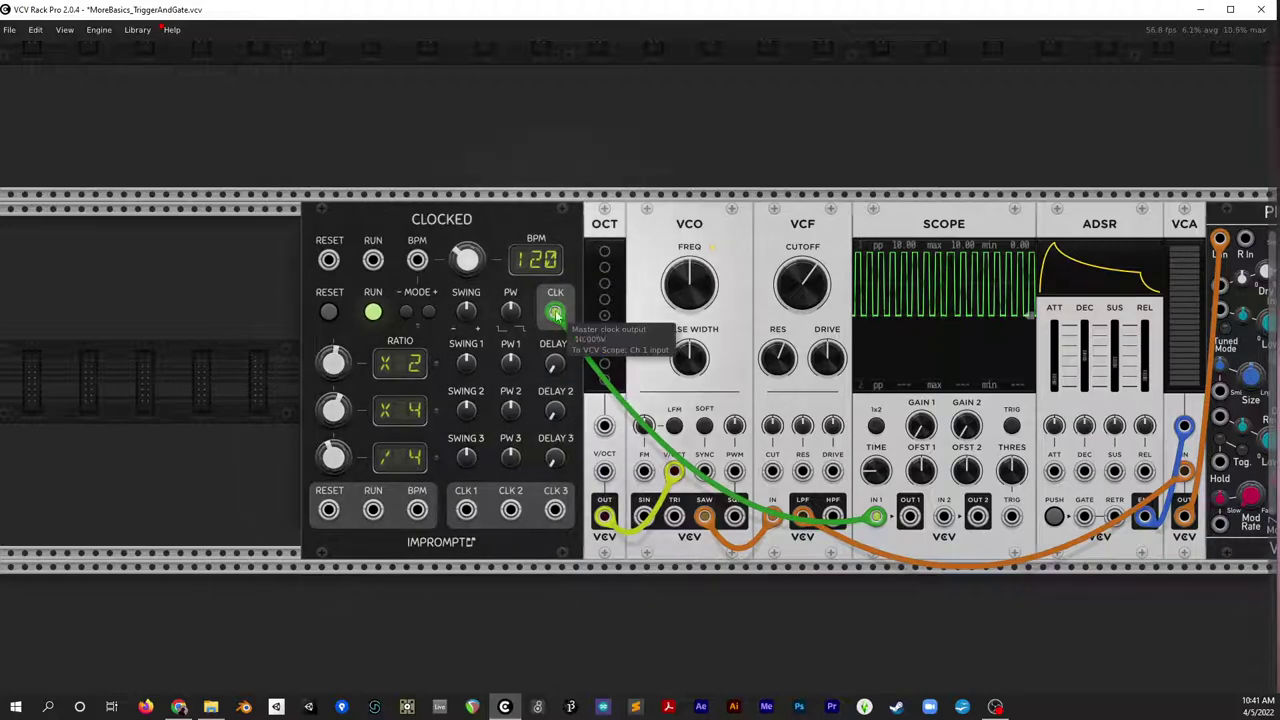
# Move the Scope IN 1 cable's source from CLK to CLK 1 and patch CLK 1 to the ADSR GATE input as well
pyautogui.moveTo(555, 313); pyautogui.dragTo(470, 510)
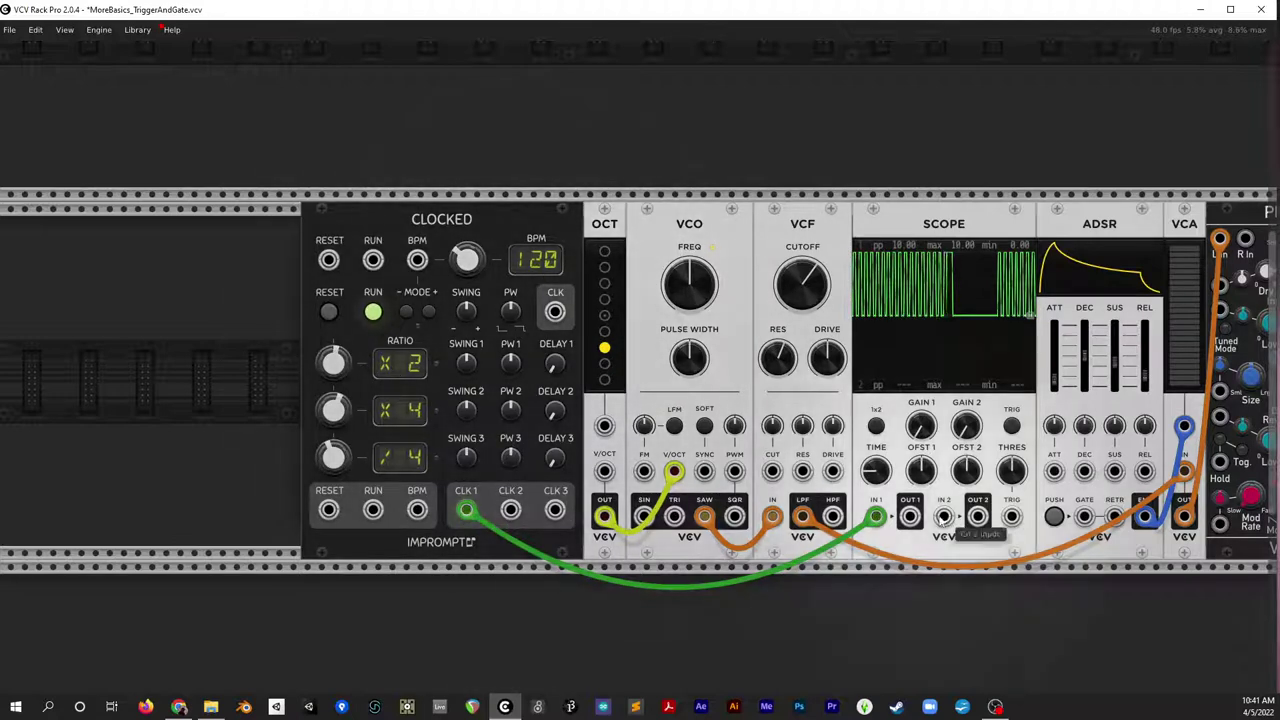
pyautogui.keyDown('ctrl'); pyautogui.moveTo(876, 516); pyautogui.dragTo(1085, 516); pyautogui.keyUp('ctrl')
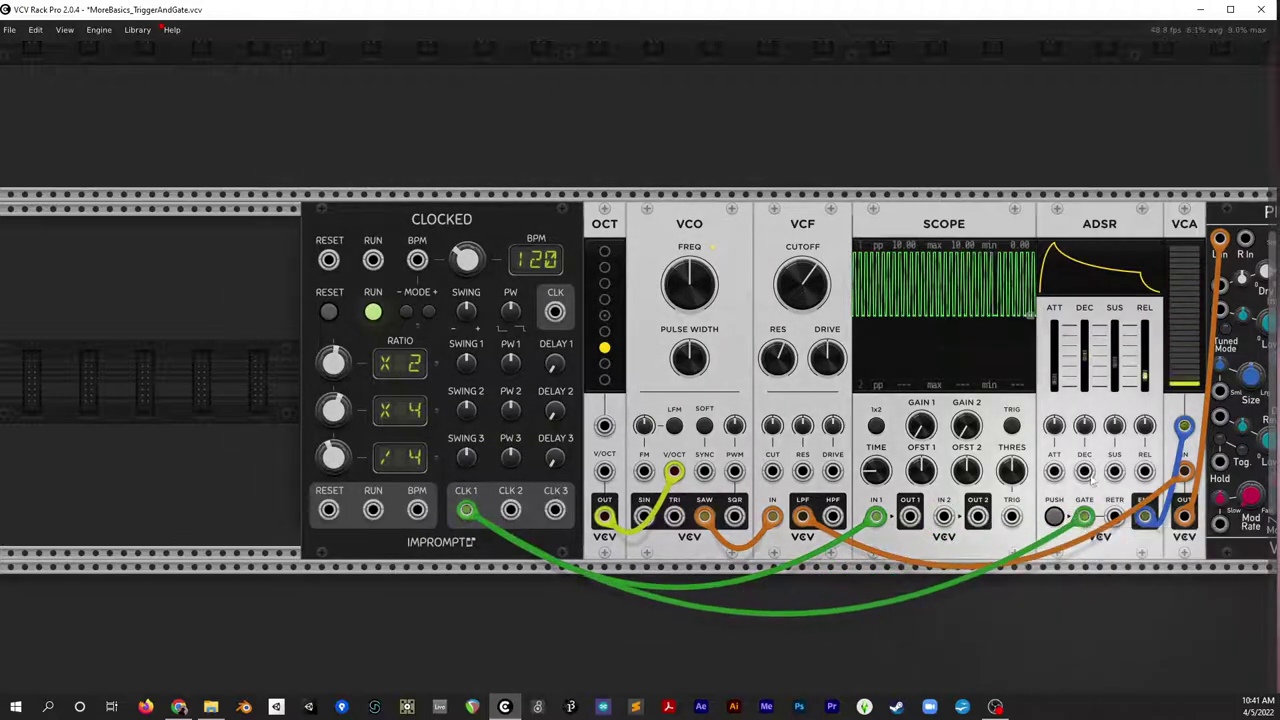
pyautogui.hscroll(5, 1108, 432)
pyautogui.moveTo(1138, 424)
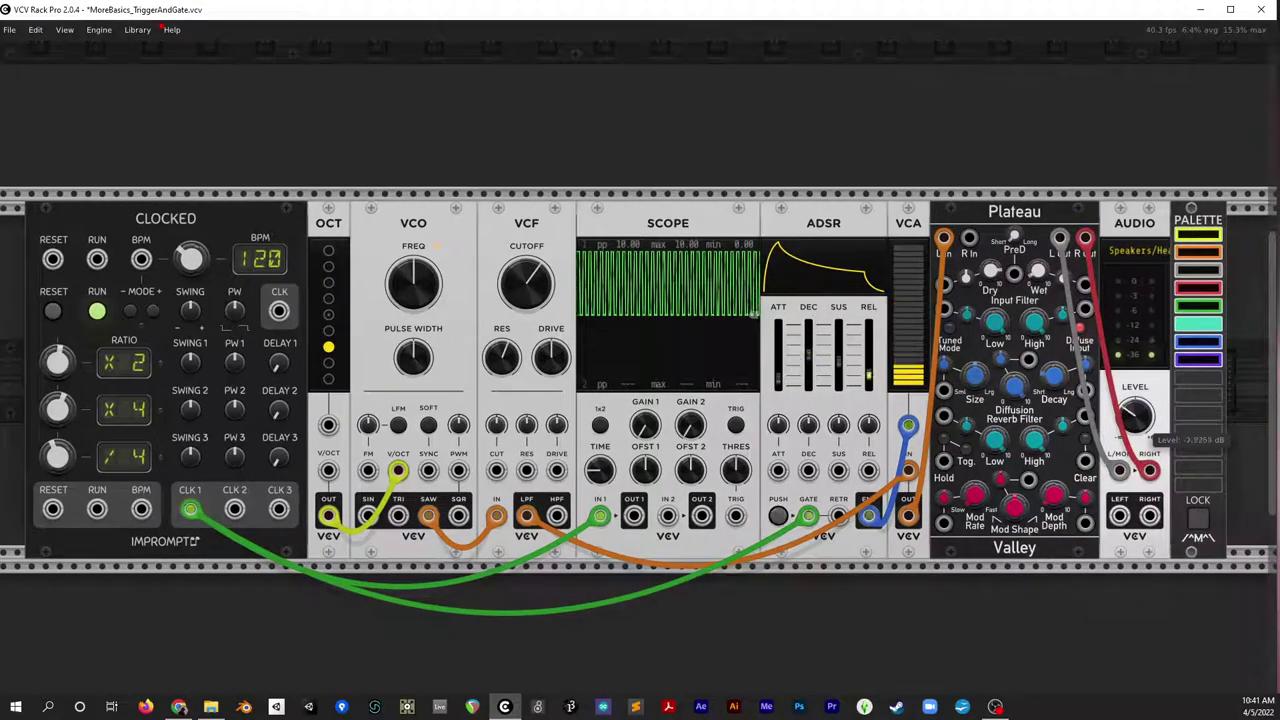
pyautogui.hscroll(-5, 450, 360)
pyautogui.scroll(1, 440, 335)
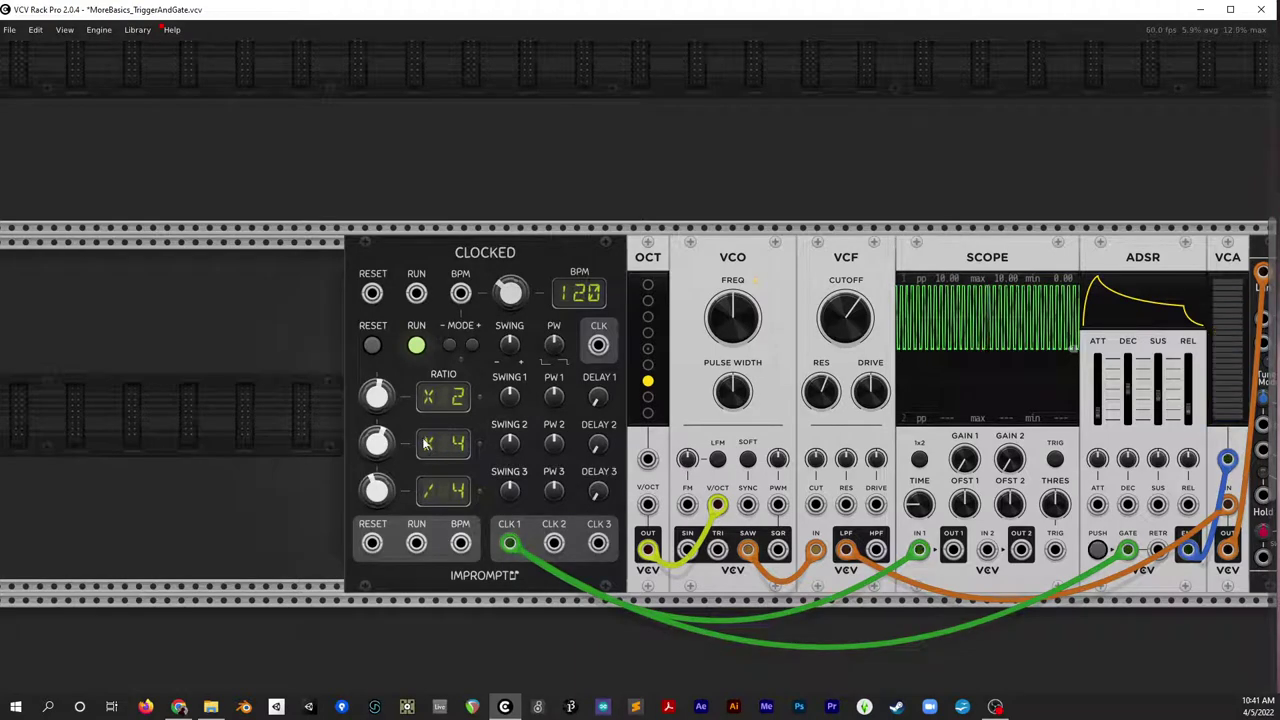
# Try driving the Scope and ADSR from CLK 2 and CLK 3, and return both cables to CLK 1
pyautogui.moveTo(510, 543); pyautogui.dragTo(556, 543)
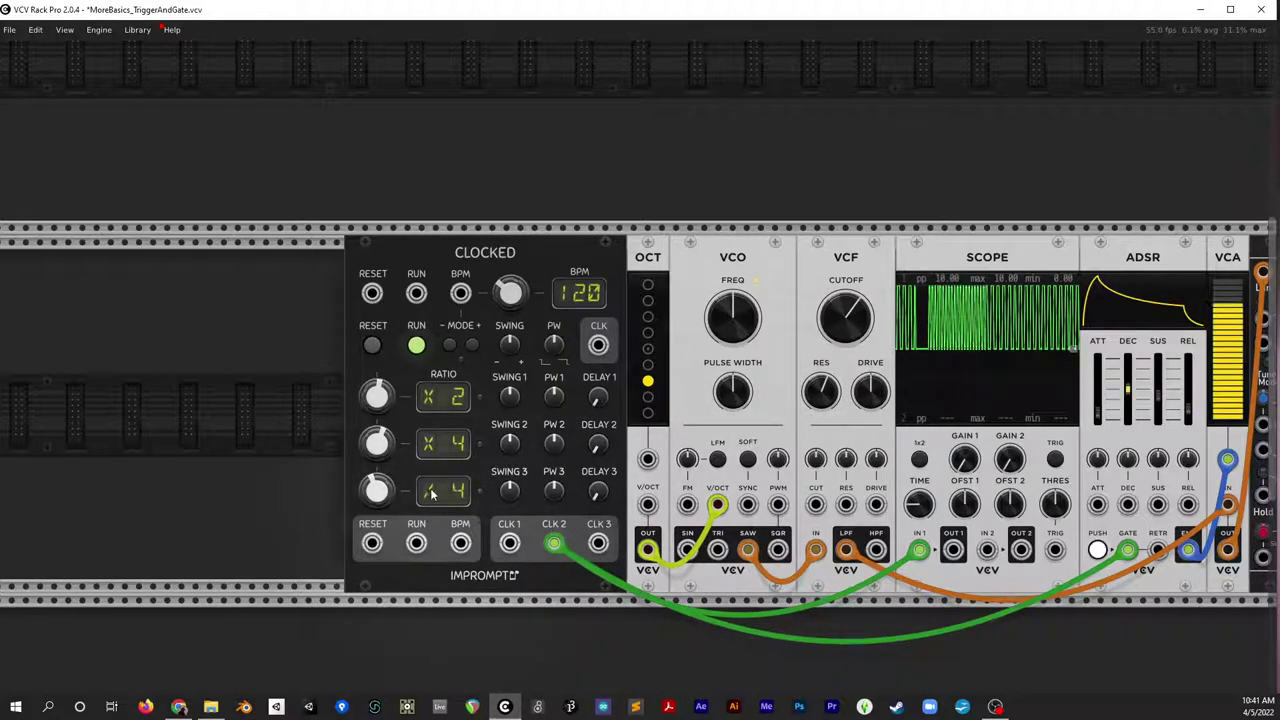
pyautogui.moveTo(554, 543); pyautogui.dragTo(596, 546)
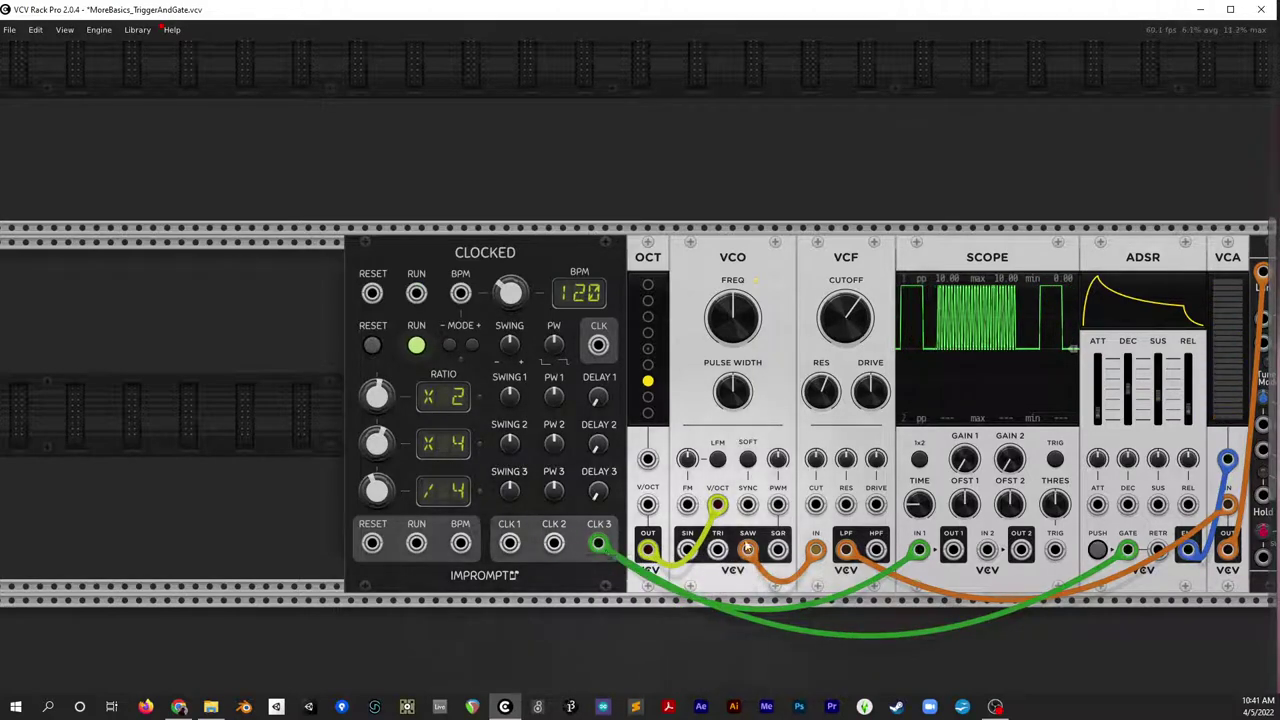
pyautogui.hscroll(5, 1019, 432)
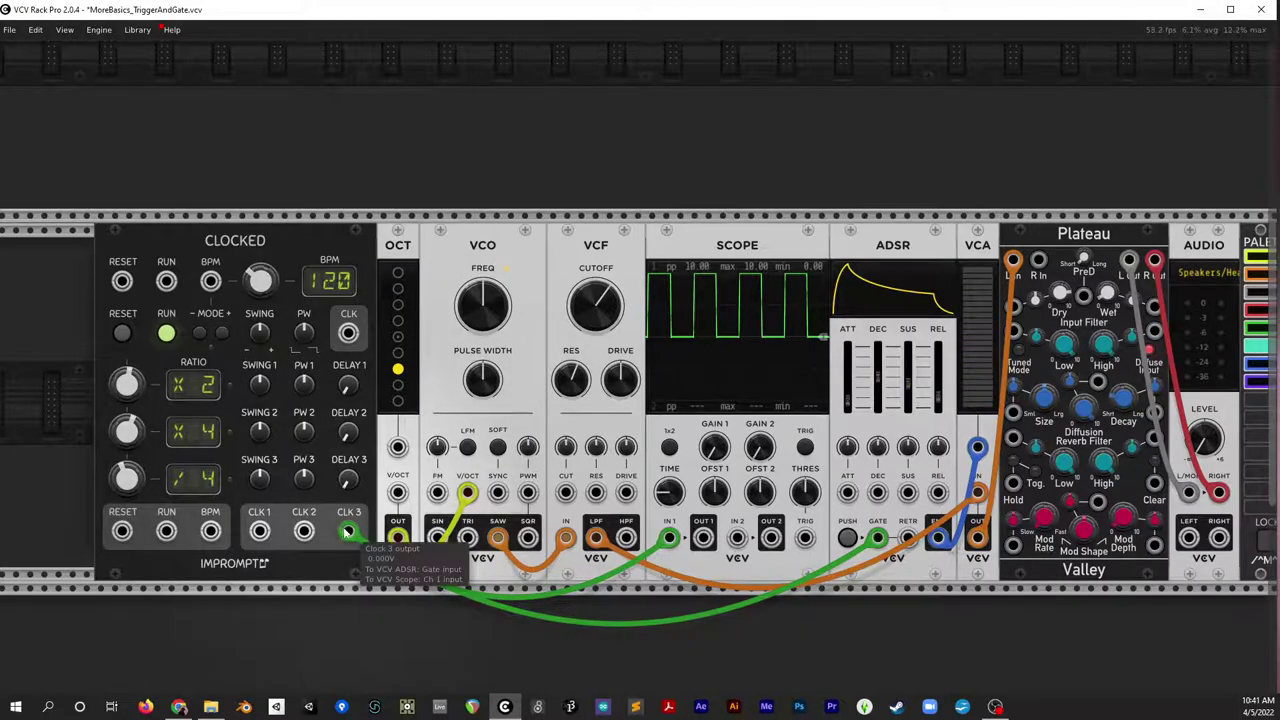
pyautogui.moveTo(348, 532); pyautogui.dragTo(259, 532)
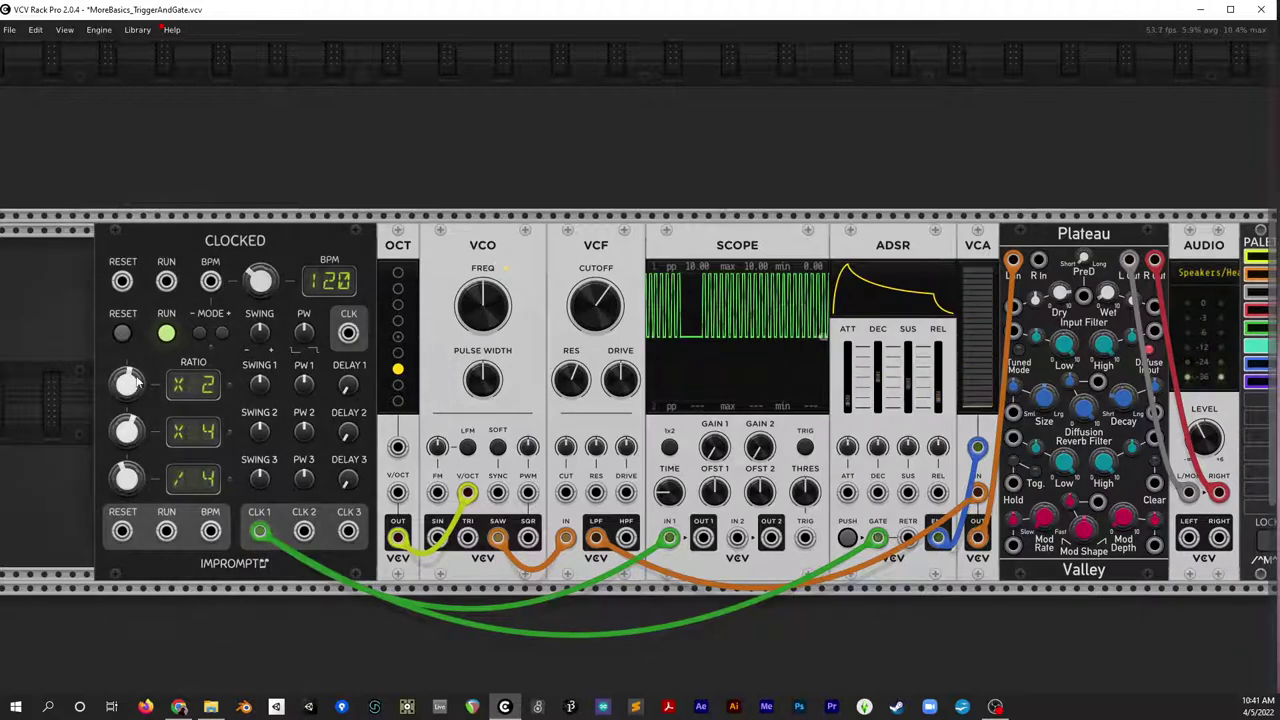
# Try a Swing 1 amount of about +45 on Clocked and examine the uneven gates on the Scope
pyautogui.moveTo(262, 386); pyautogui.dragTo(265, 385)
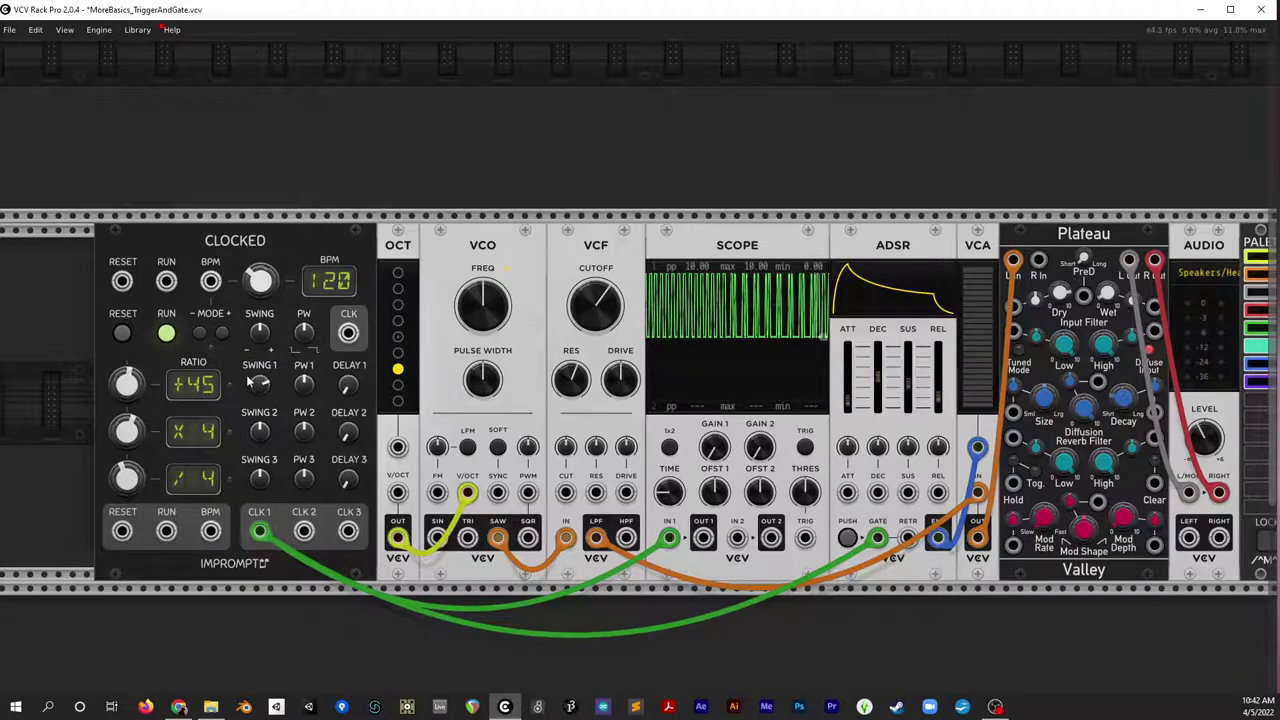
pyautogui.scroll(5, 730, 348)
pyautogui.scroll(-2, 862, 287)
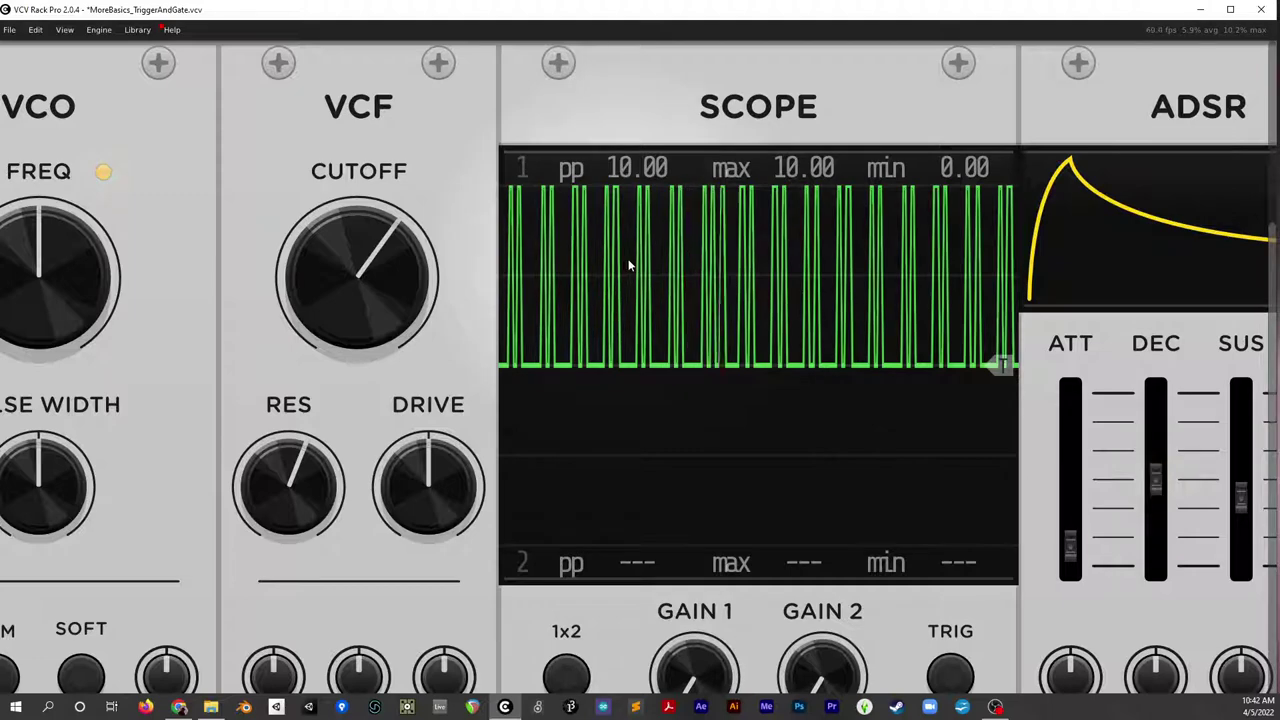
pyautogui.moveTo(340, 354); pyautogui.dragTo(1037, 178)
pyautogui.moveTo(386, 344); pyautogui.dragTo(914, 358)
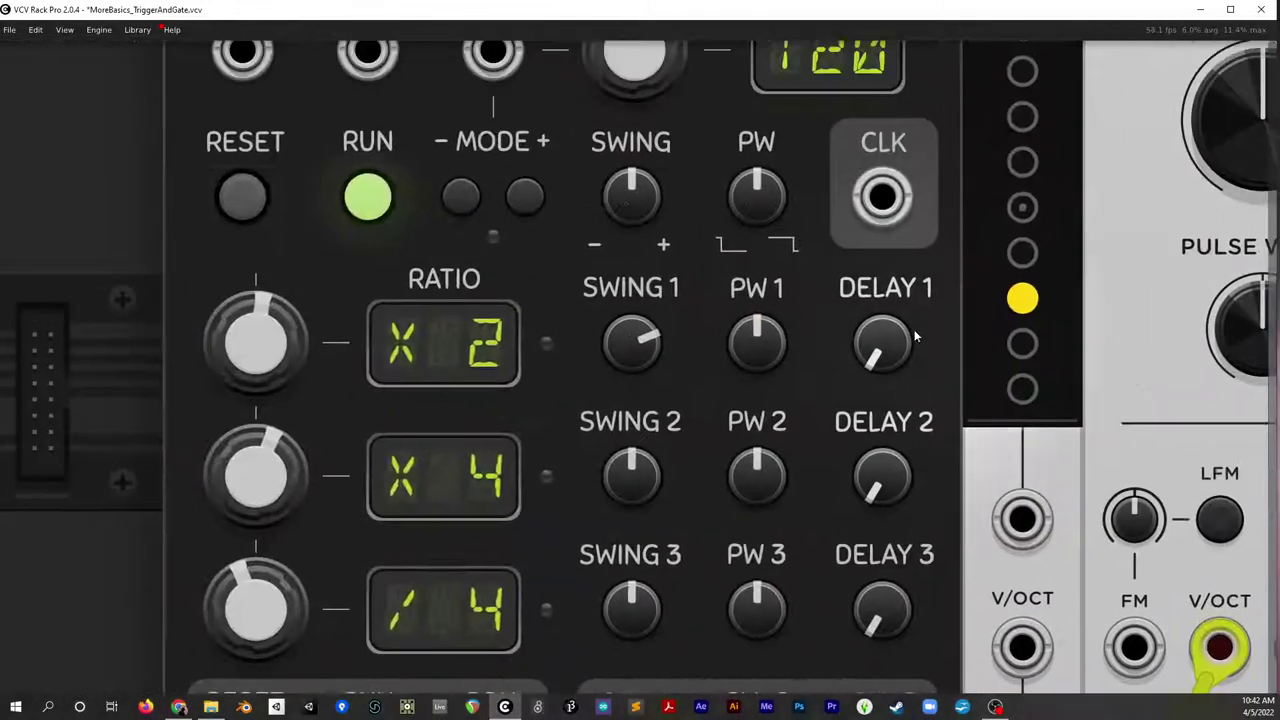
# Set Clocked's Swing 1 to about -36 and check the gate pattern on the Scope and the Audio module's level
pyautogui.moveTo(649, 361); pyautogui.dragTo(631, 437)
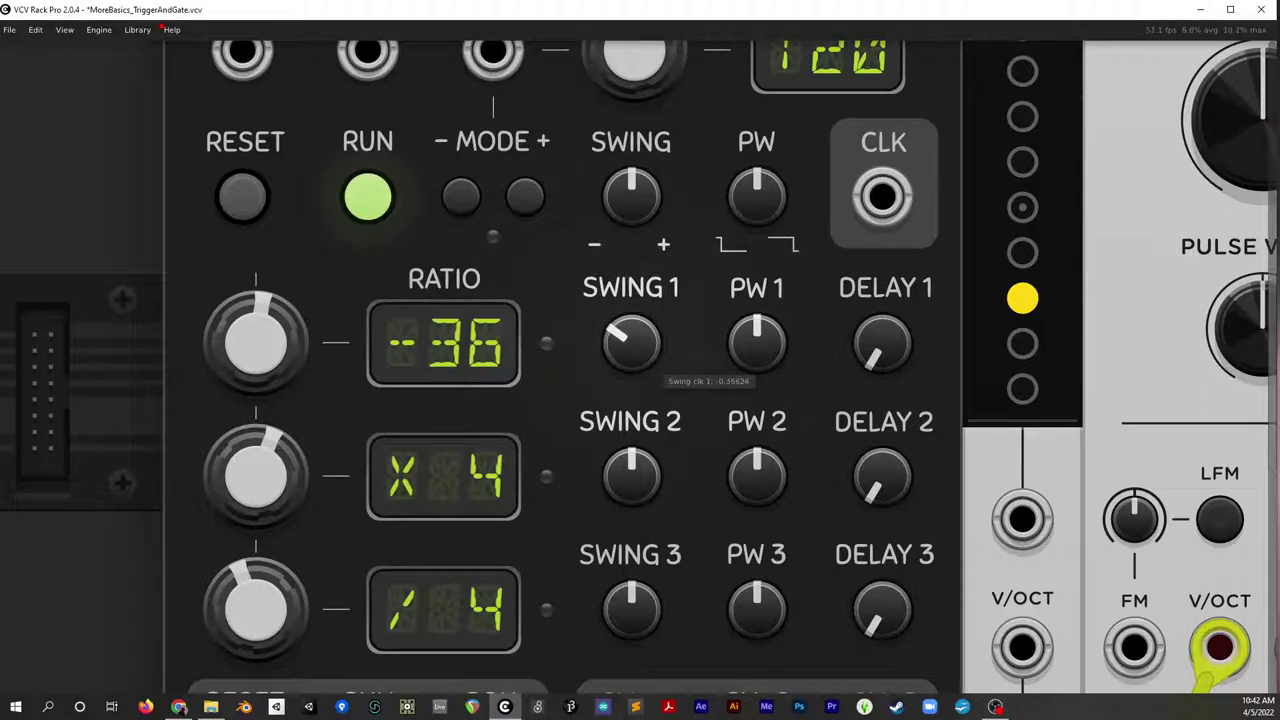
pyautogui.moveTo(1165, 175); pyautogui.dragTo(366, 434)
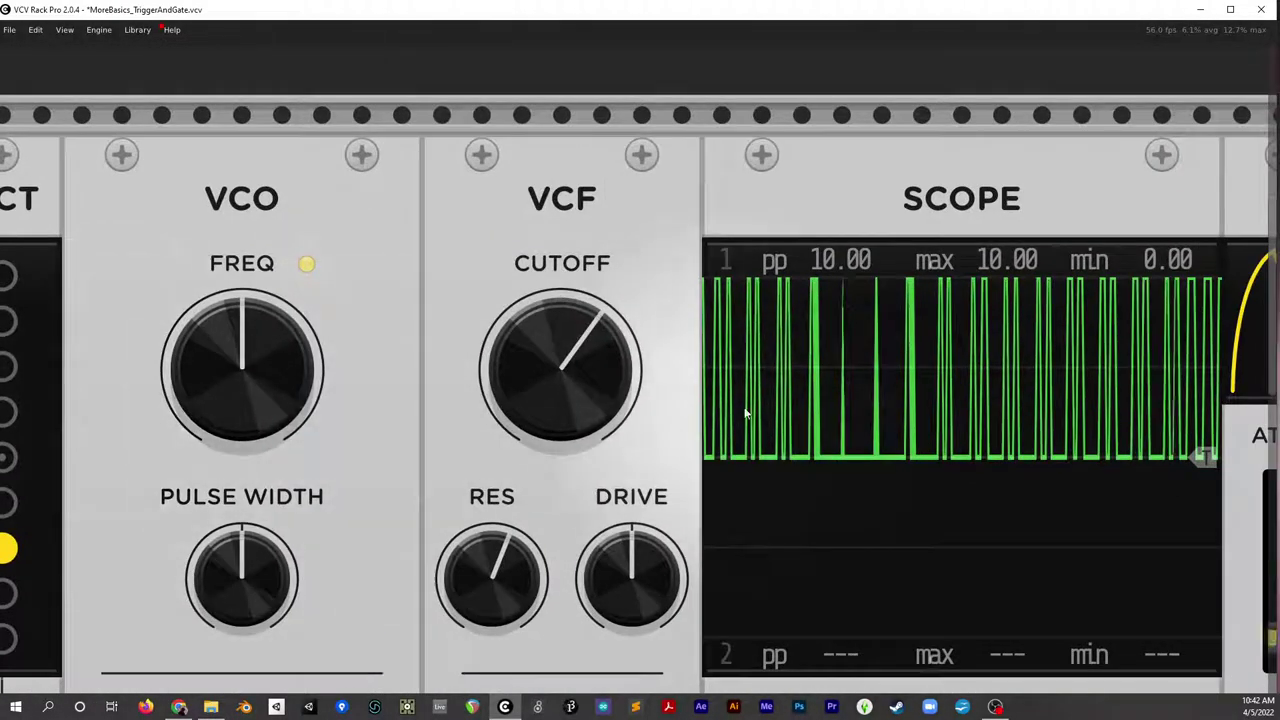
pyautogui.scroll(-5, 761, 406)
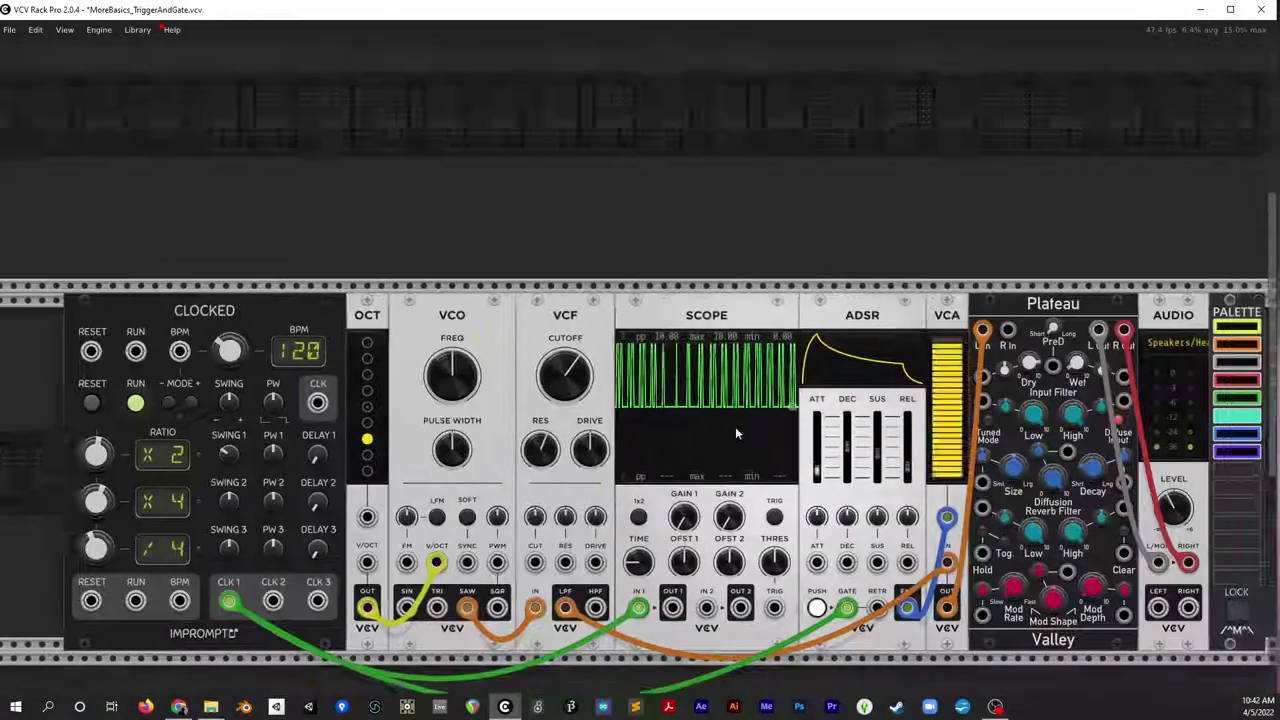
pyautogui.moveTo(736, 433); pyautogui.dragTo(499, 312)
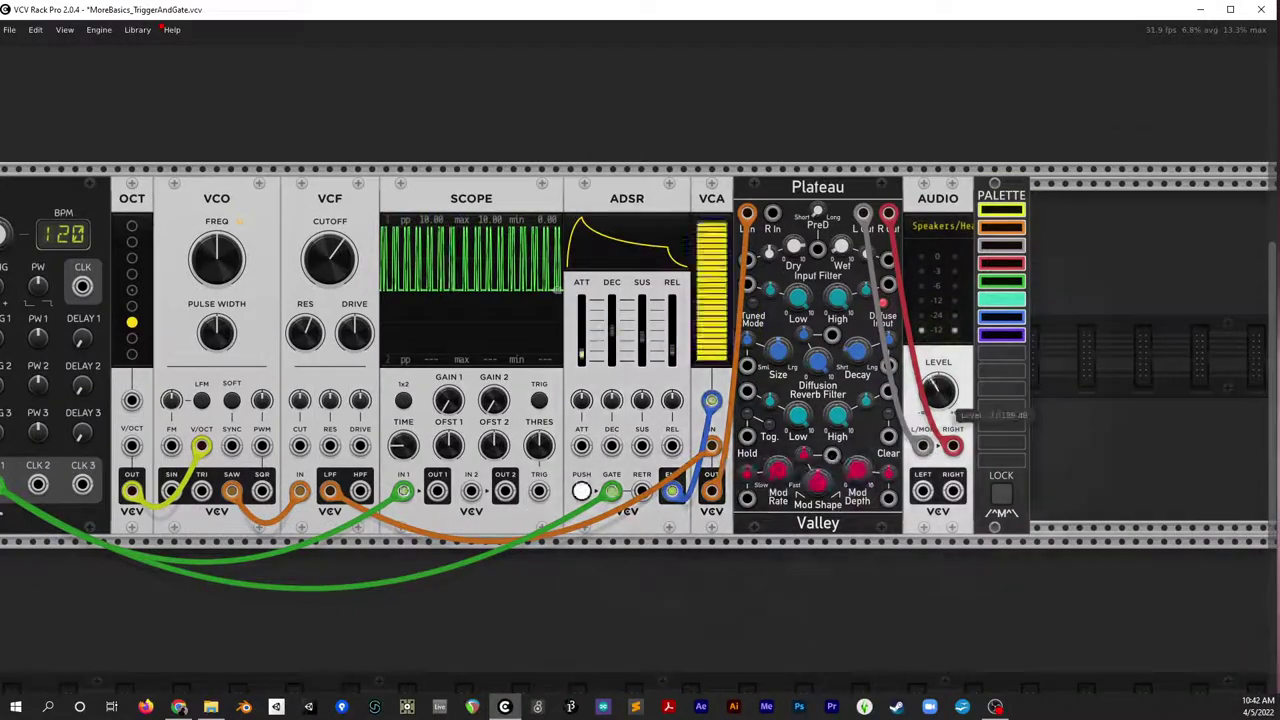
pyautogui.moveTo(367, 374); pyautogui.dragTo(711, 368)
pyautogui.hscroll(-3, 712, 369)
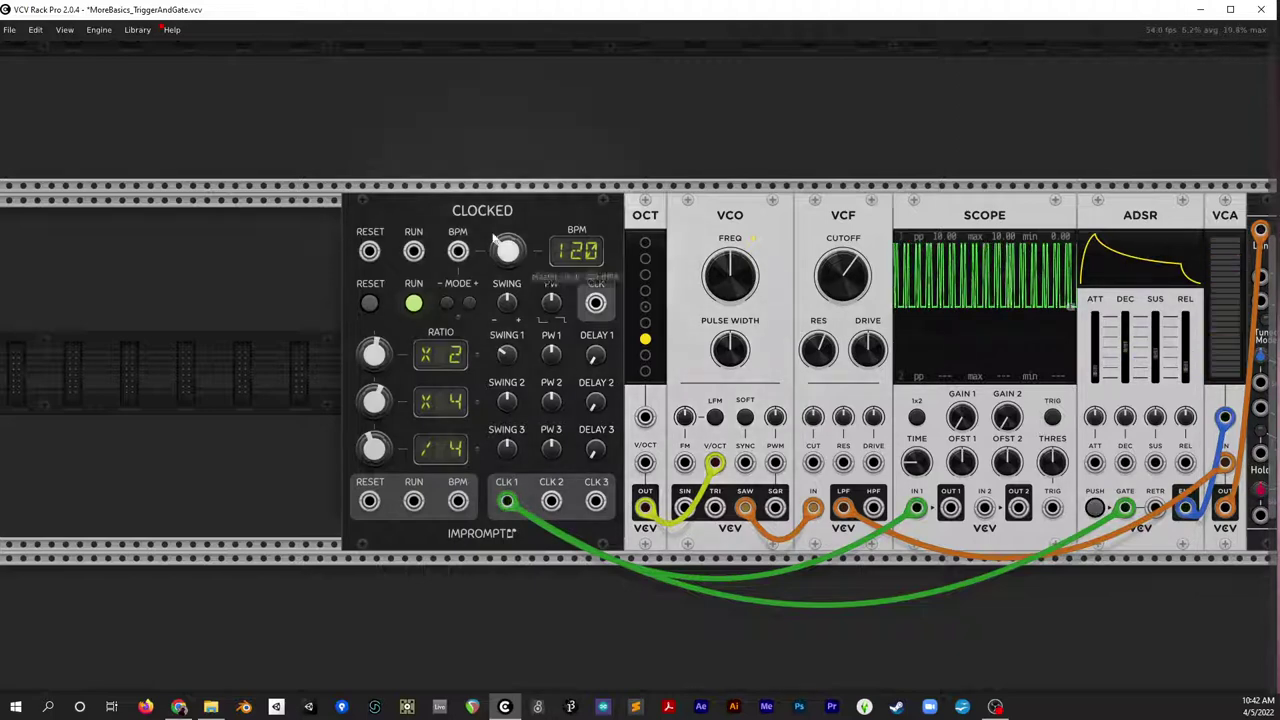
pyautogui.moveTo(935, 400); pyautogui.dragTo(641, 380)
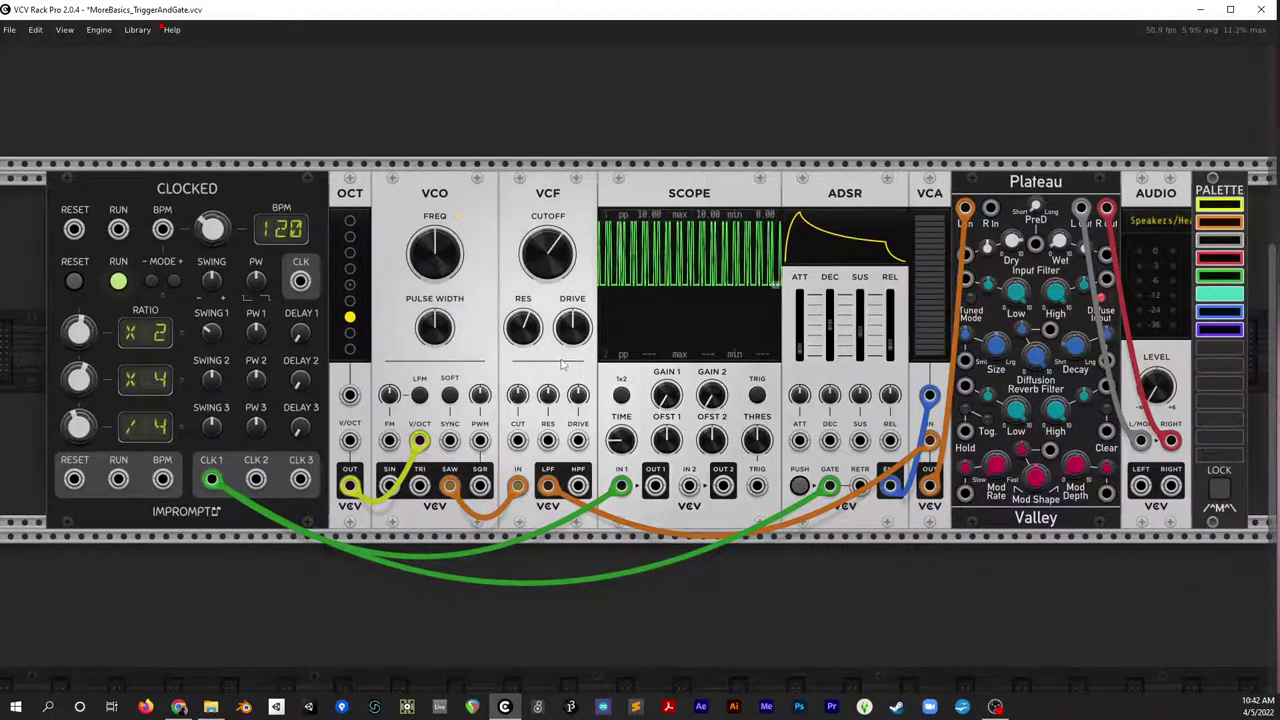